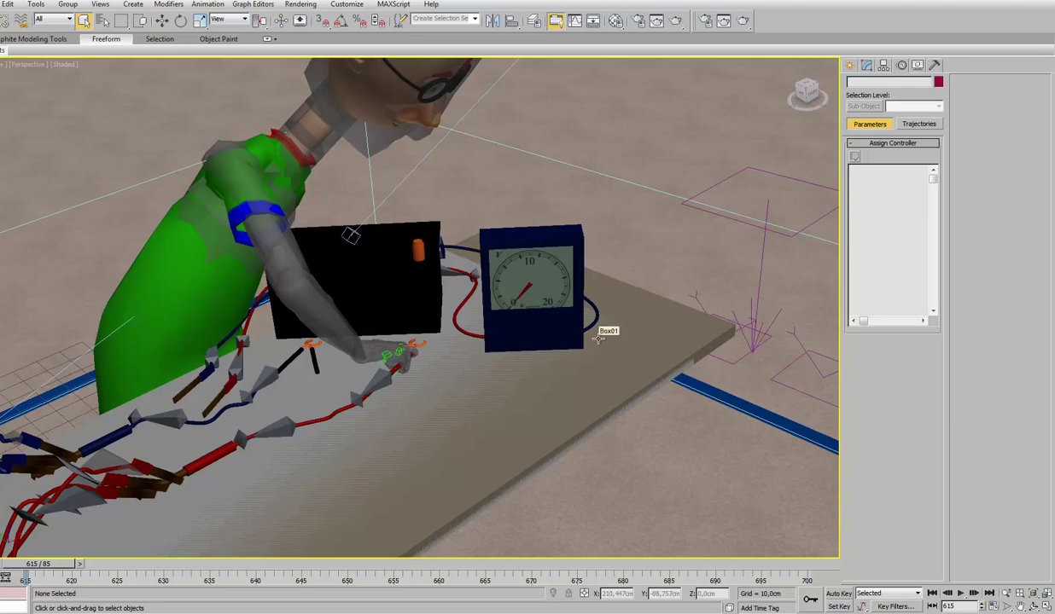
Select Bip02 R Hand, zoom the Perspective view in on the hand and gauge, and switch to Wireframe
click(384, 344)
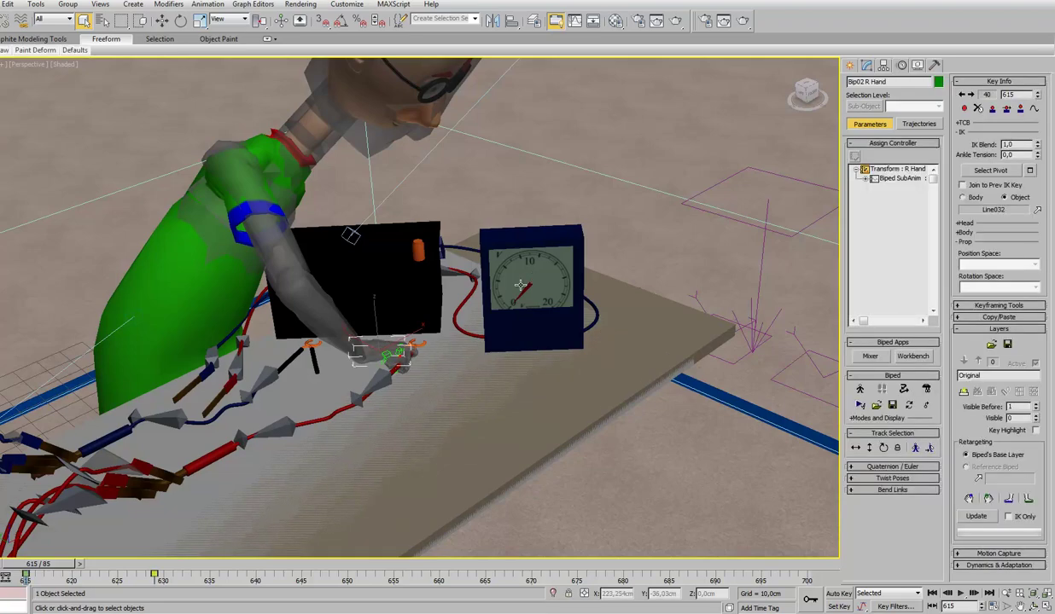
alt+middle_drag(525, 286, 515, 321)
key(alt)
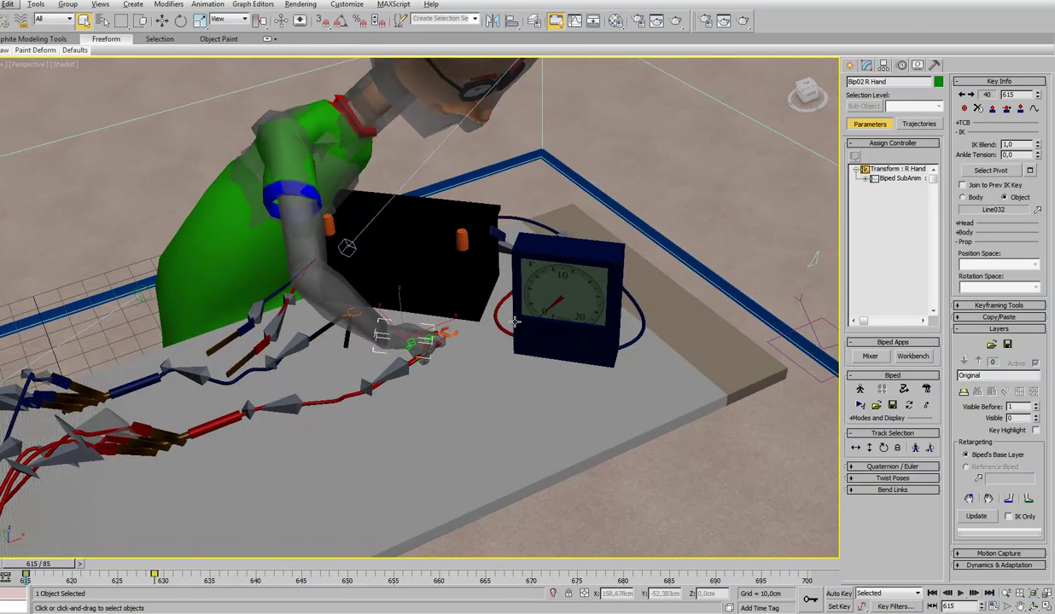
alt+middle_drag(515, 320, 364, 99)
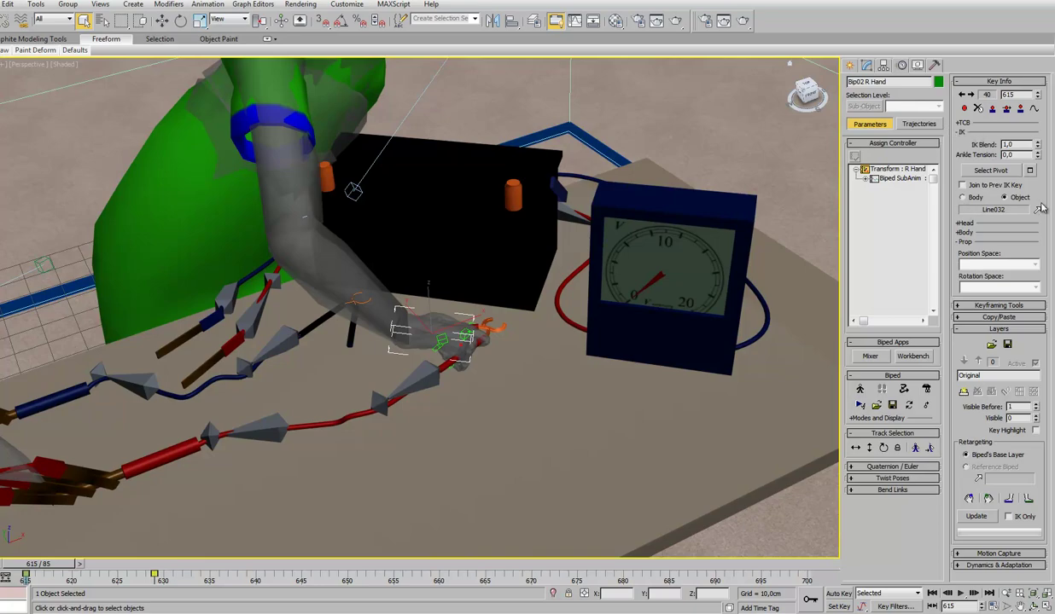
mouse_move(725, 228)
middle_down()
mouse_move(770, 234)
mouse_move(749, 233)
middle_up()
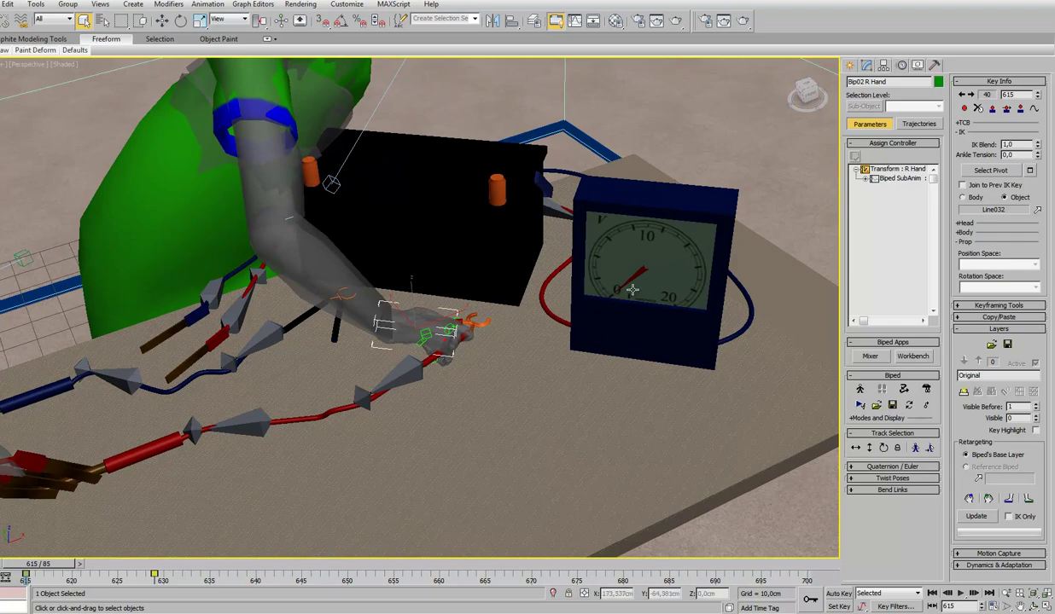
key(F3)
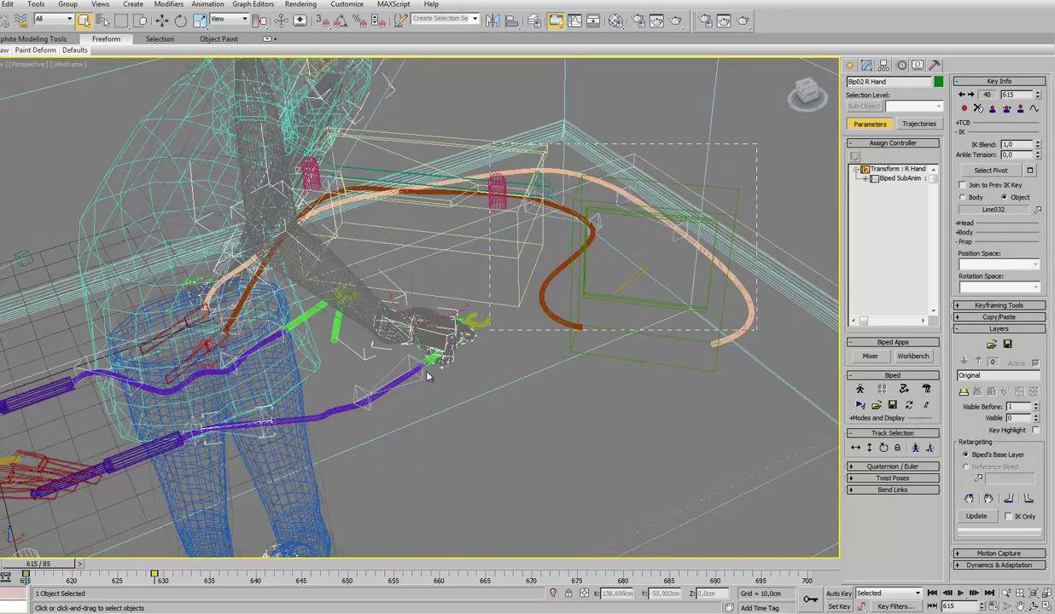
Delete Bip02 R Hand's selected trackbar keys, then select Group008 and restore shaded display
click(504, 342)
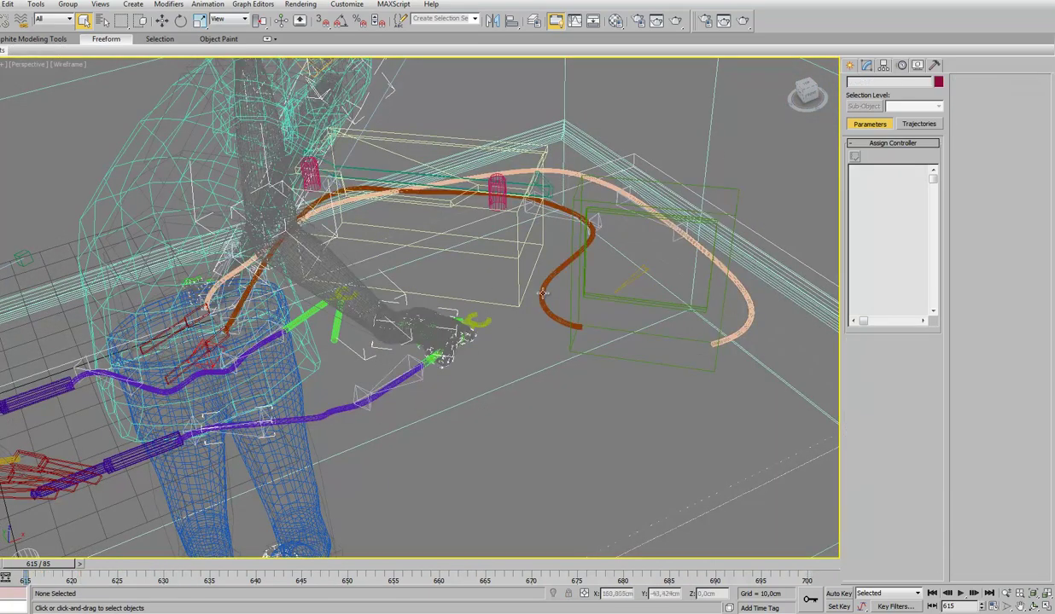
drag(524, 322, 431, 425)
click(423, 313)
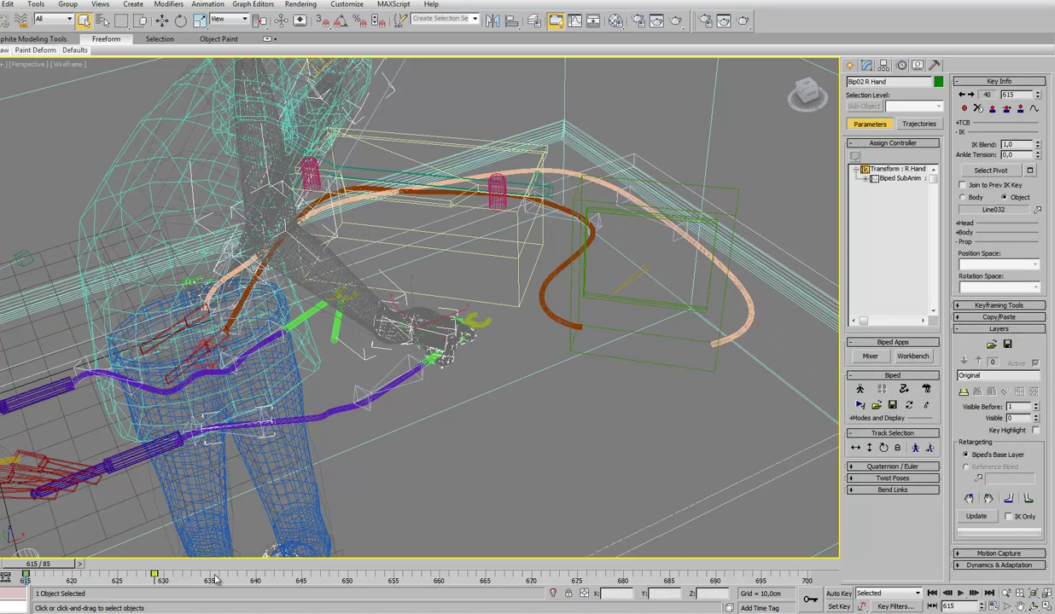
right_click(116, 566)
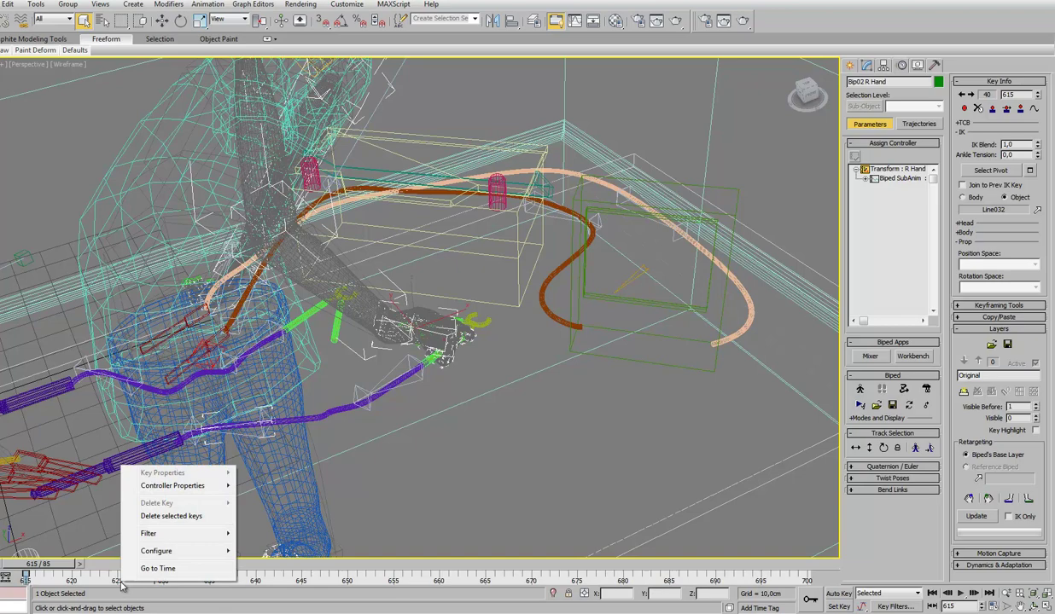
click(167, 513)
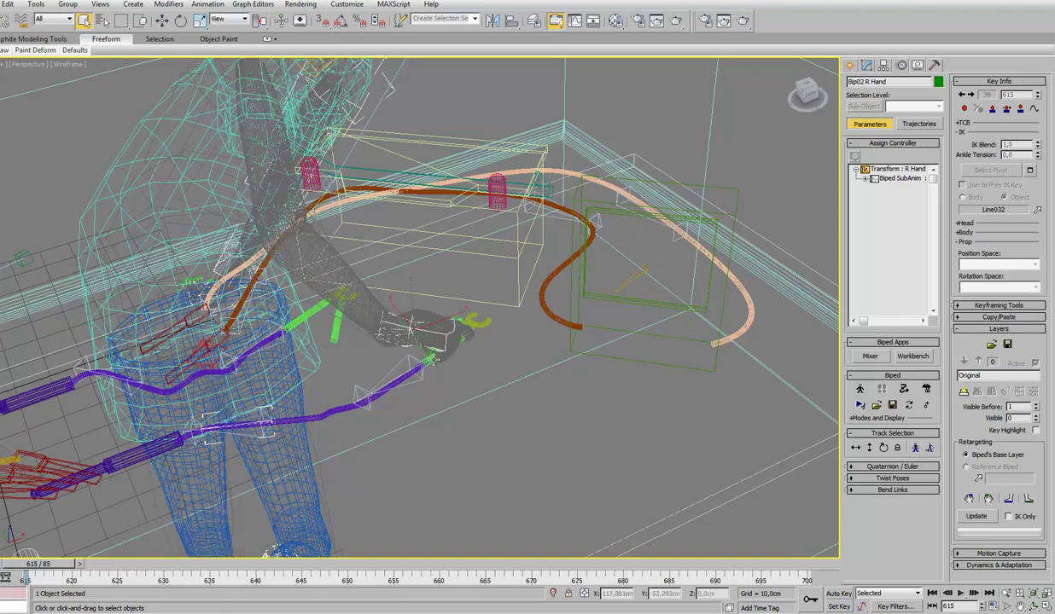
click(432, 360)
key(F3)
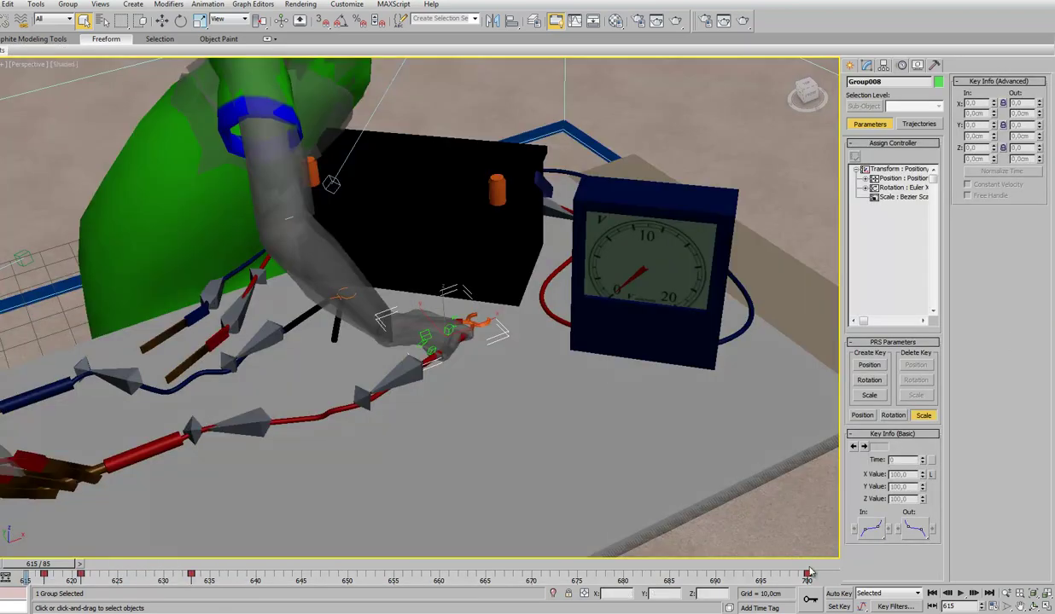
Select all of Group008's keys on the trackbar and delete them
drag(205, 573, 34, 574)
right_click(62, 573)
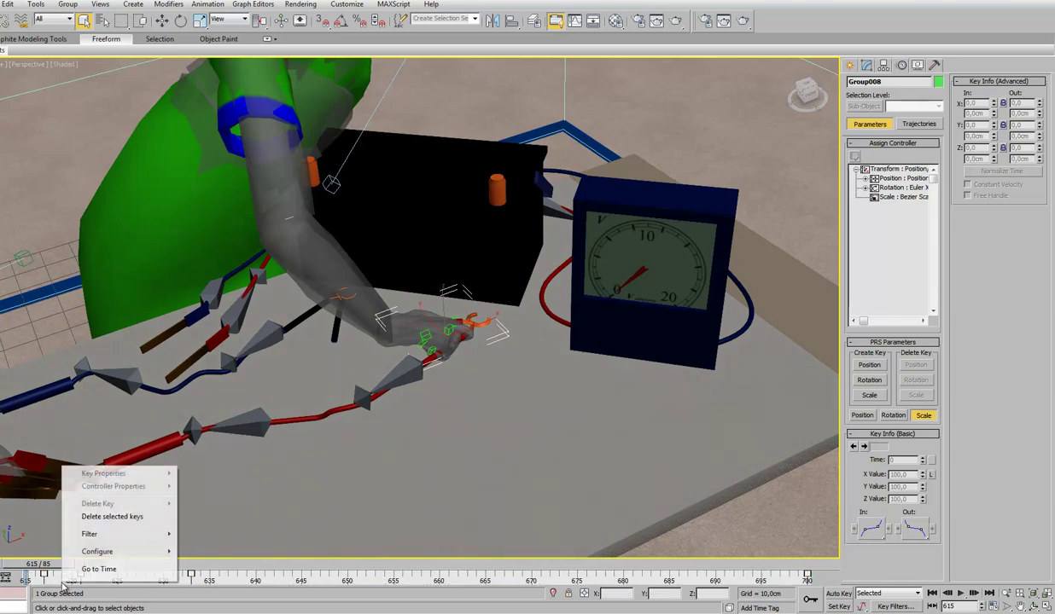
click(111, 518)
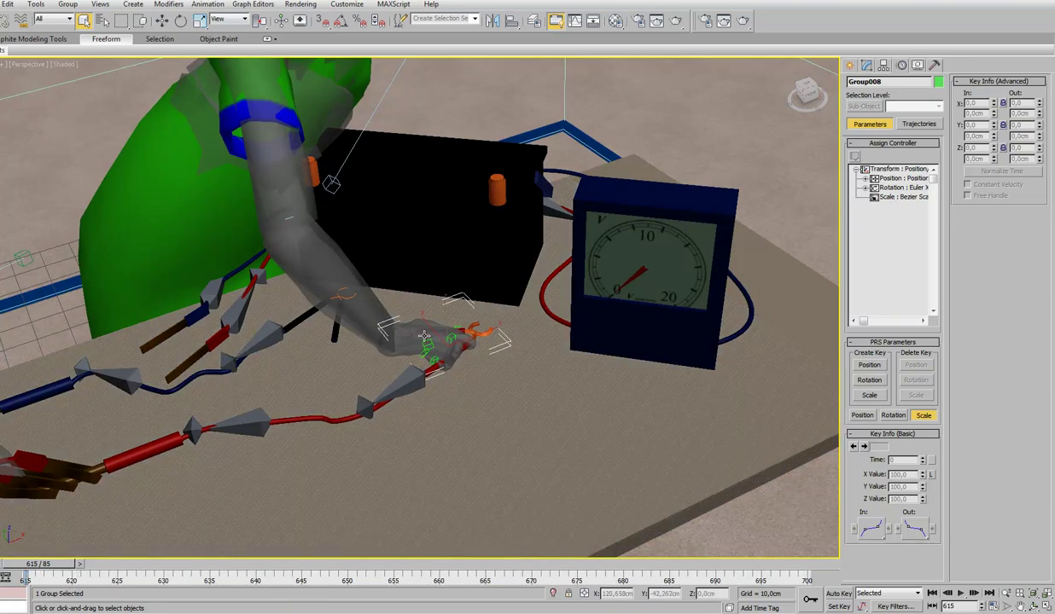
Select Bip02 R Hand and orbit the view around the workbench
click(424, 335)
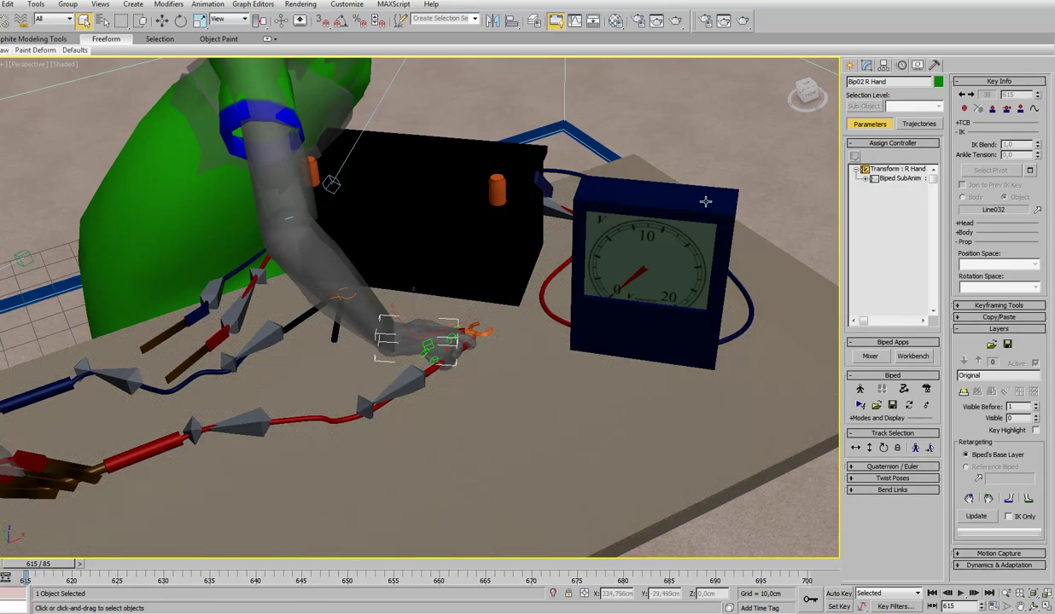
middle_drag(681, 197, 689, 232)
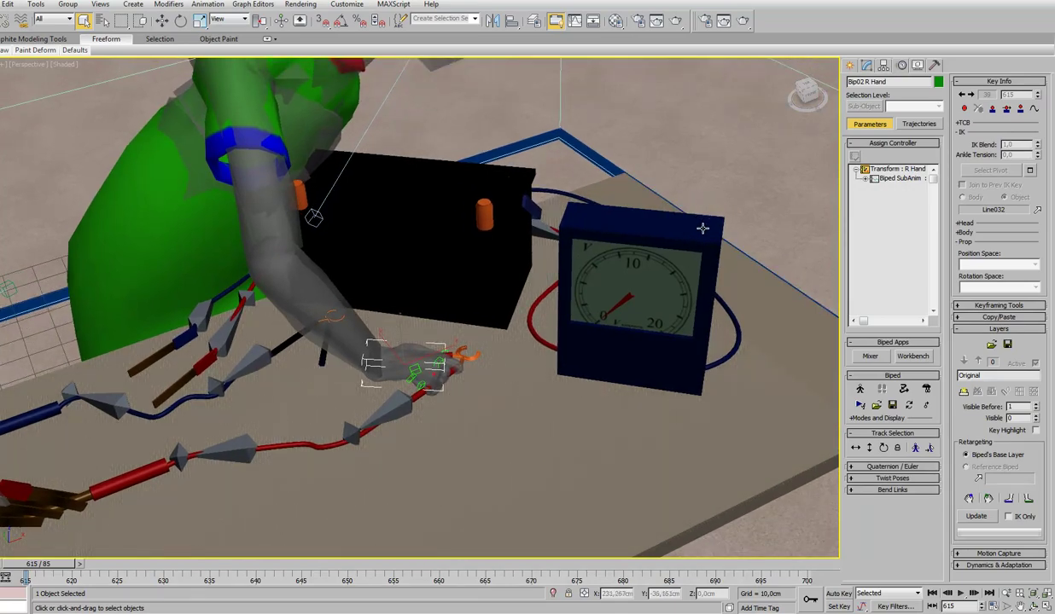
mouse_move(693, 255)
alt+middle_down()
mouse_move(702, 230)
mouse_move(686, 254)
mouse_move(674, 242)
mouse_move(649, 292)
alt+middle_up()
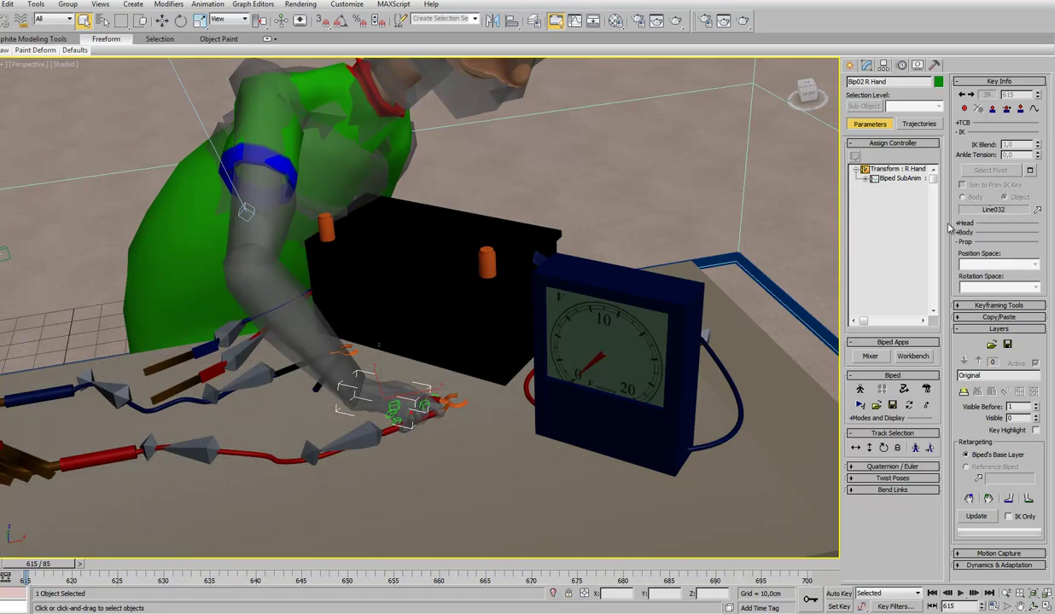
alt+middle_drag(697, 254, 580, 259)
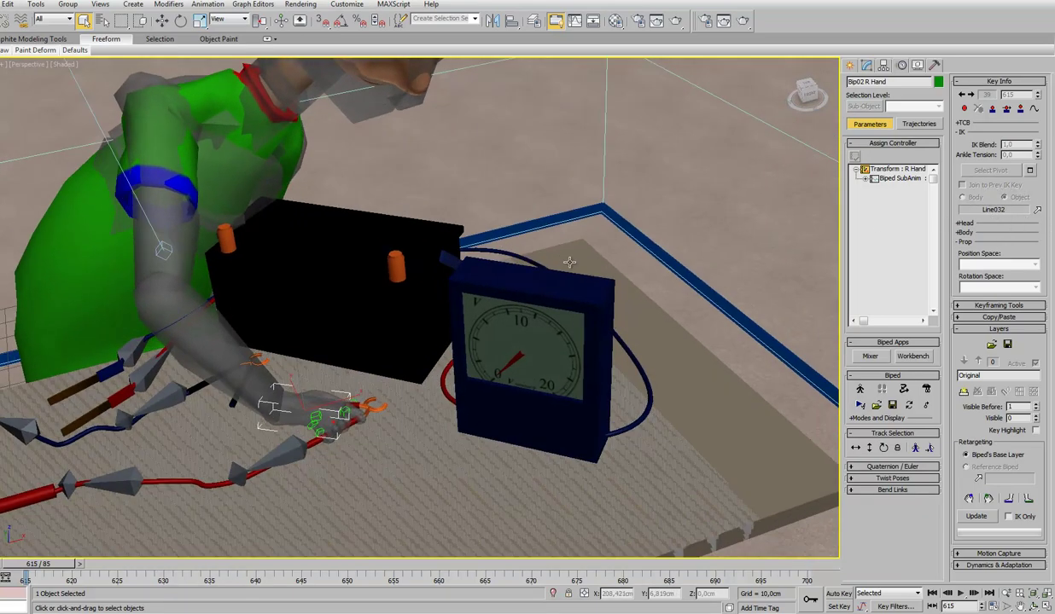
Set a key on the right hand at frame 615 in Key Info
scroll(580, 259, down, 3)
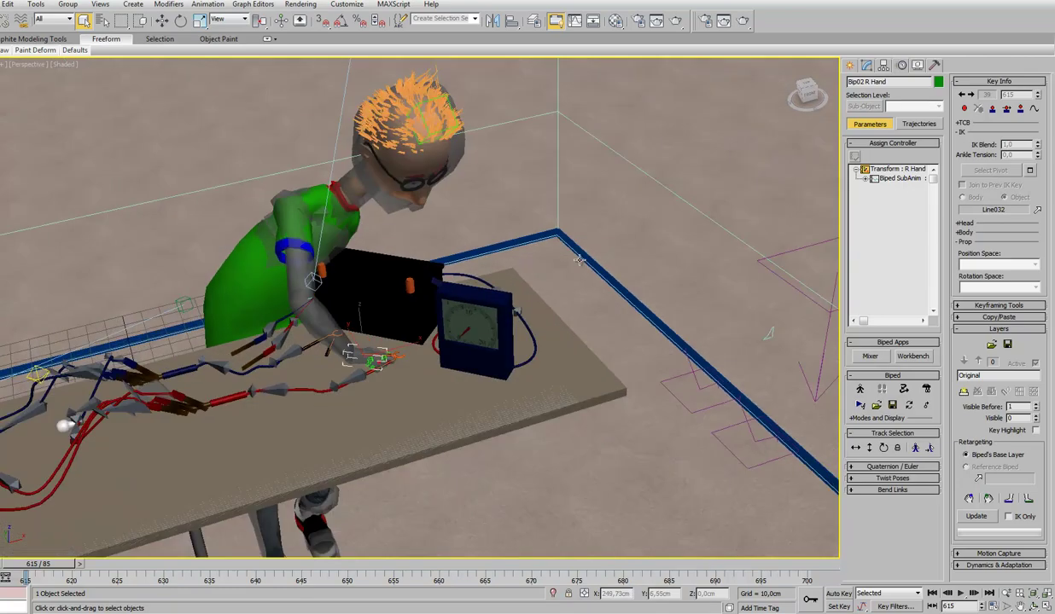
scroll(580, 259, down, 3)
scroll(579, 260, down, 2)
scroll(580, 260, down, 2)
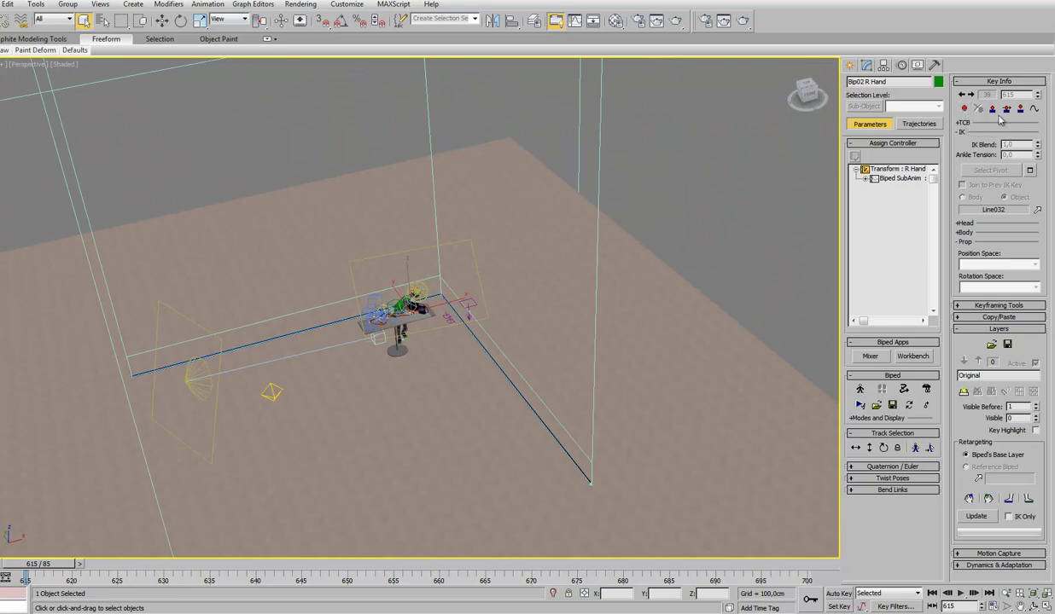
click(963, 109)
click(966, 109)
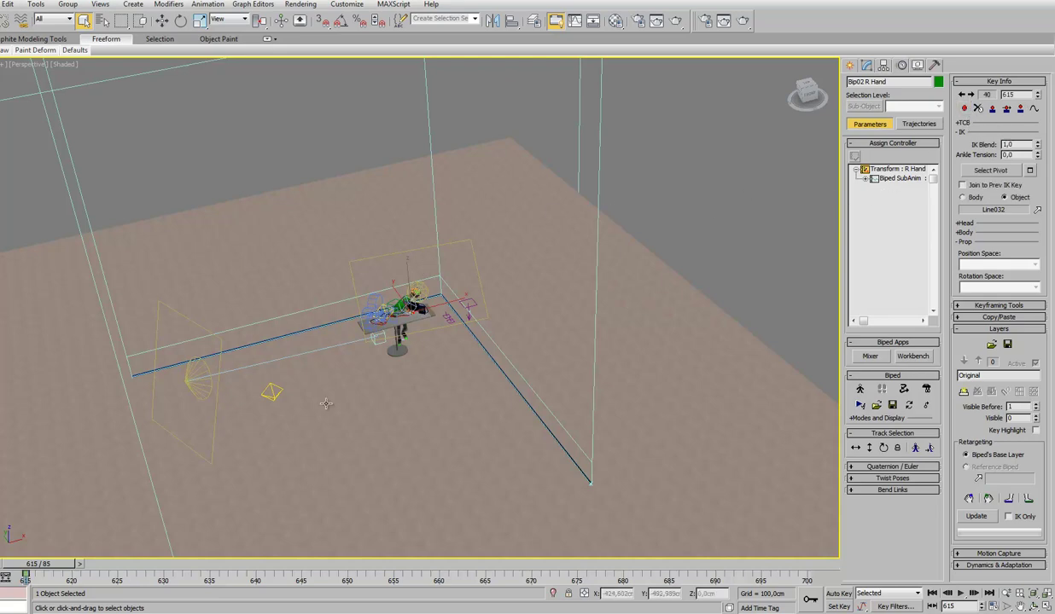
Pick a new object space for the hand in place of Line032 and accept the IK key warning
scroll(414, 311, up, 1)
scroll(419, 316, up, 3)
scroll(436, 333, up, 2)
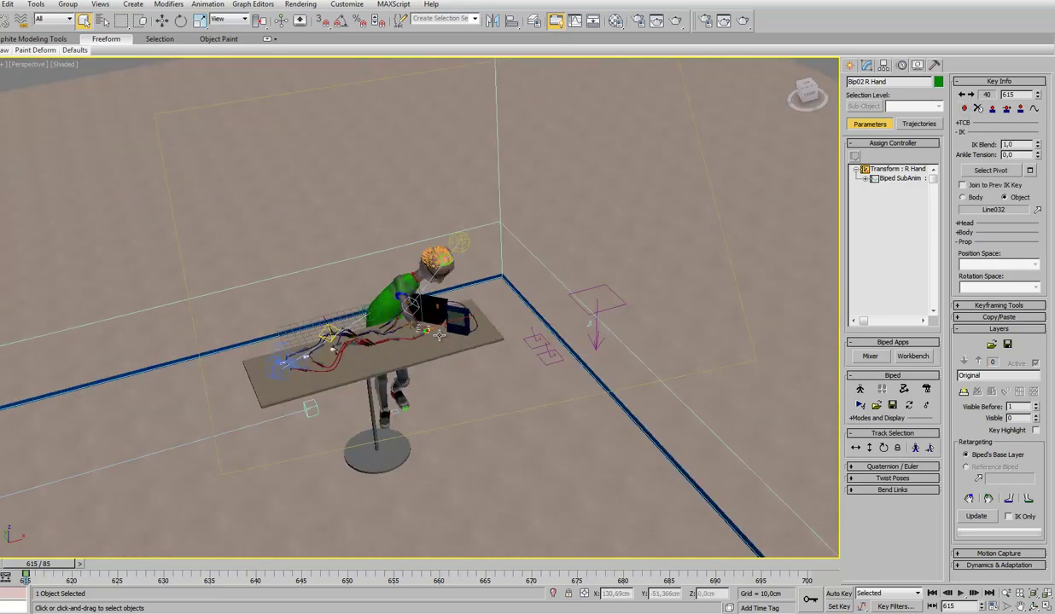
scroll(440, 335, up, 5)
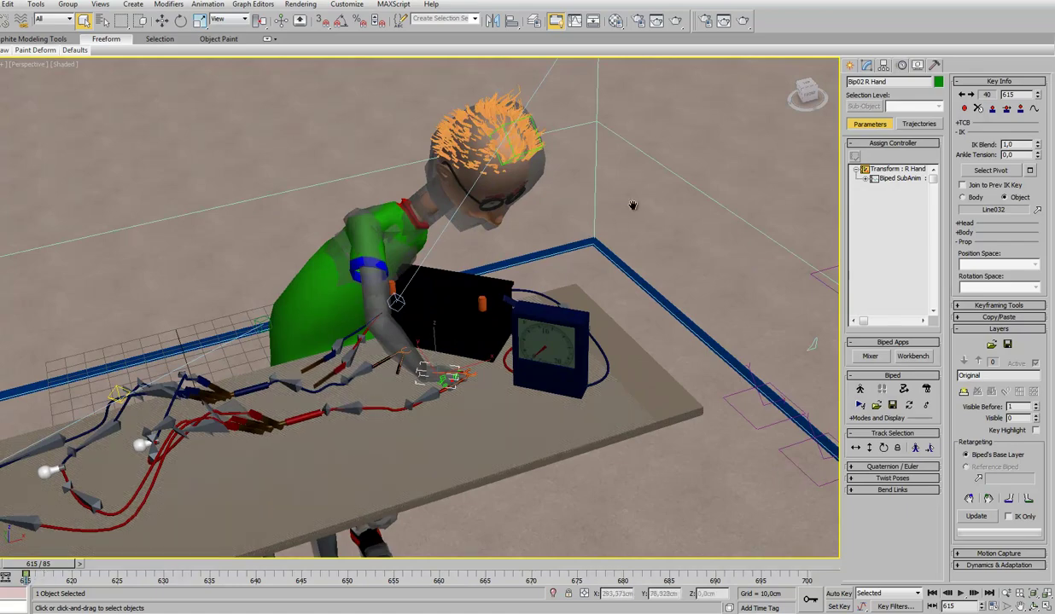
scroll(633, 205, down, 2)
scroll(597, 222, down, 5)
scroll(563, 239, down, 4)
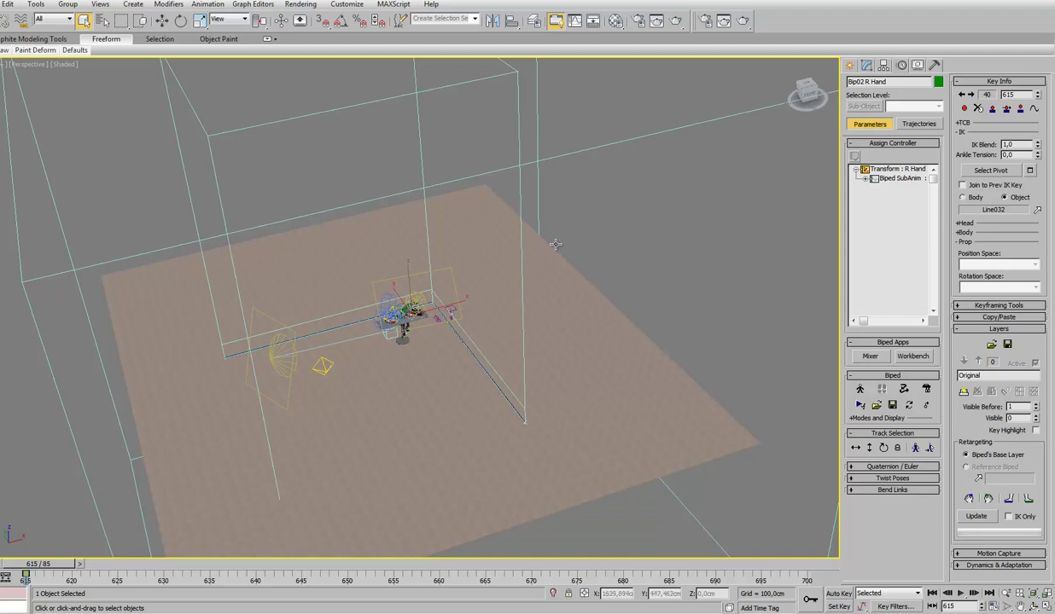
click(1037, 211)
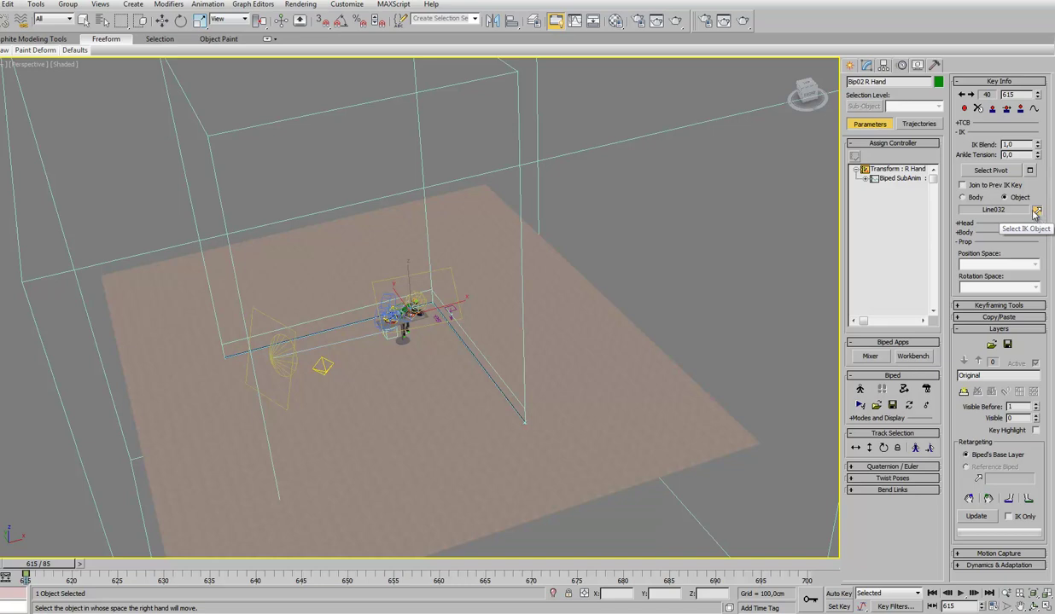
click(668, 96)
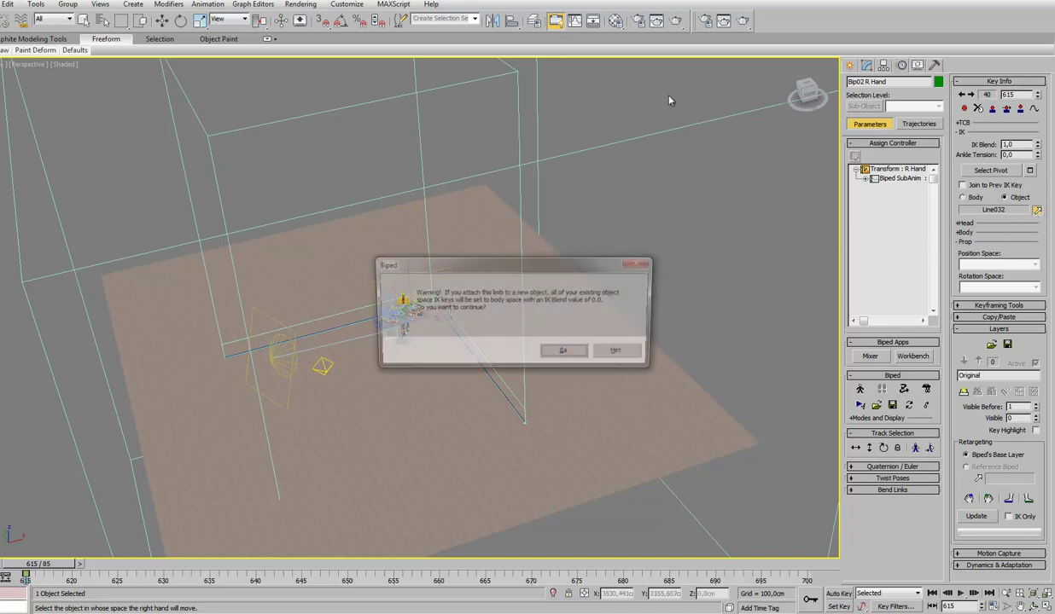
click(566, 353)
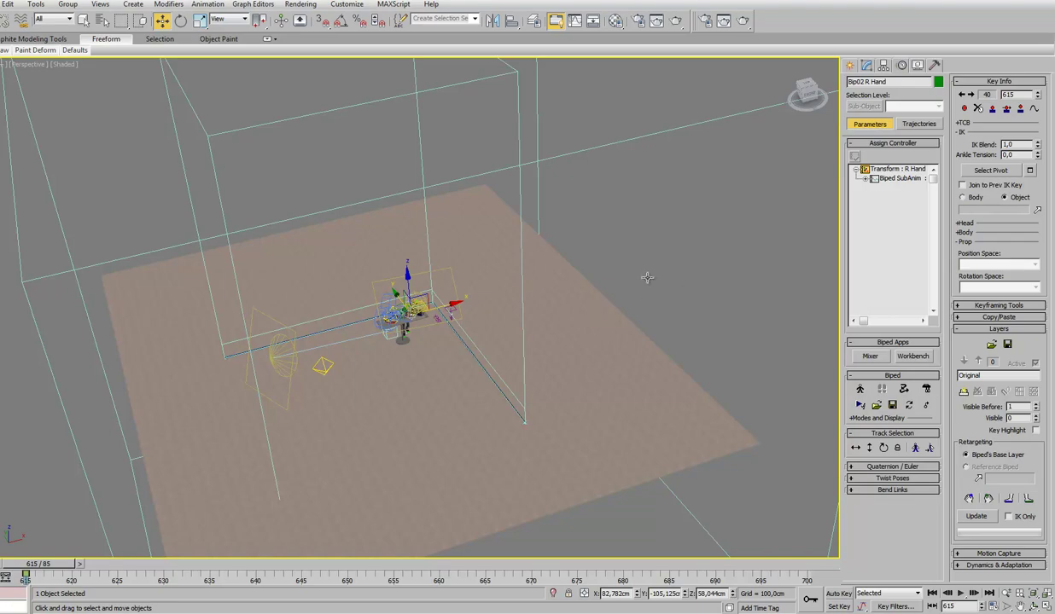
Zoom in on the right hand and select the clip group Group008
scroll(647, 278, up, 2)
scroll(631, 290, up, 3)
scroll(608, 301, up, 2)
scroll(674, 248, up, 2)
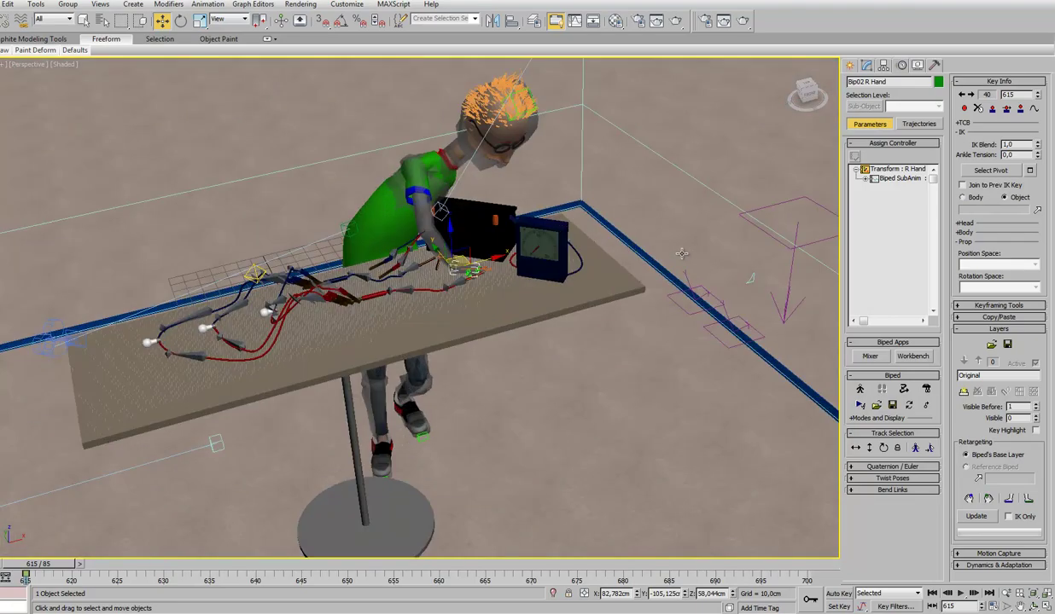
scroll(631, 299, up, 3)
scroll(631, 299, up, 2)
scroll(631, 299, up, 2)
scroll(631, 299, up, 1)
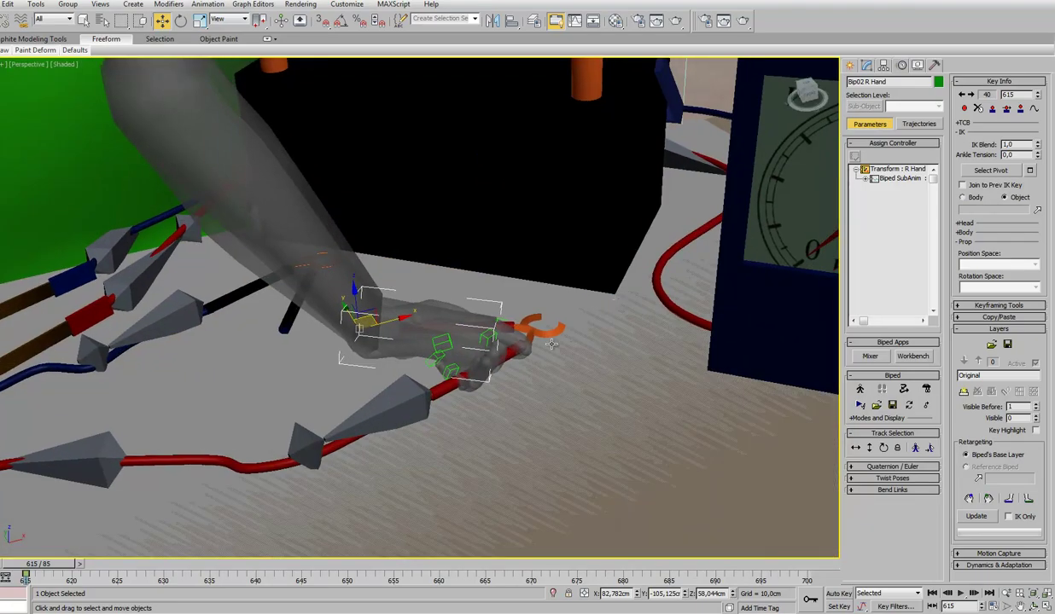
click(442, 388)
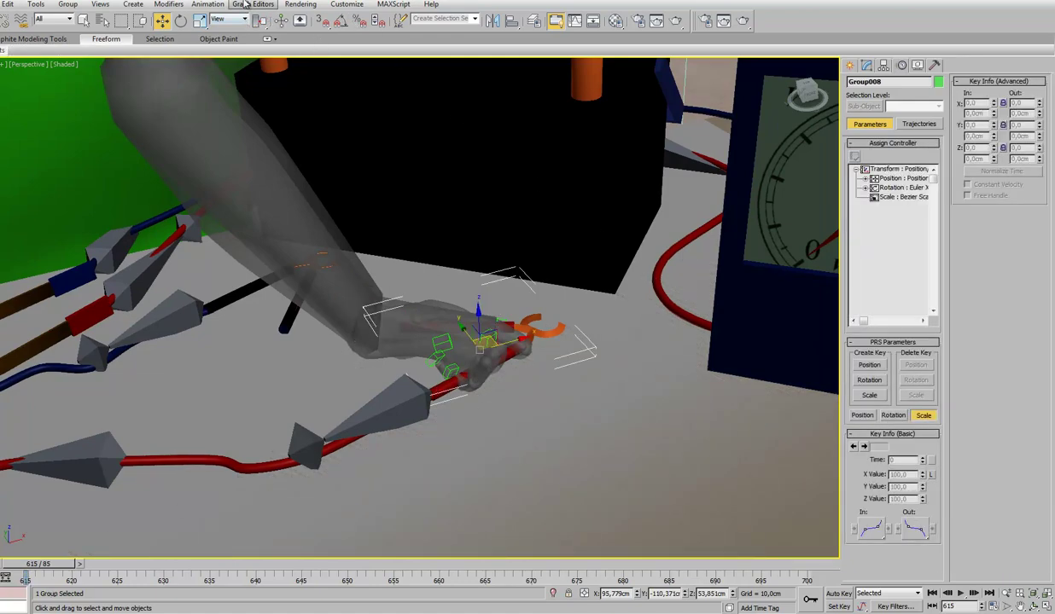
Apply a Link Constraint to Group008 from the Animation menu, linking it to Box01
click(207, 4)
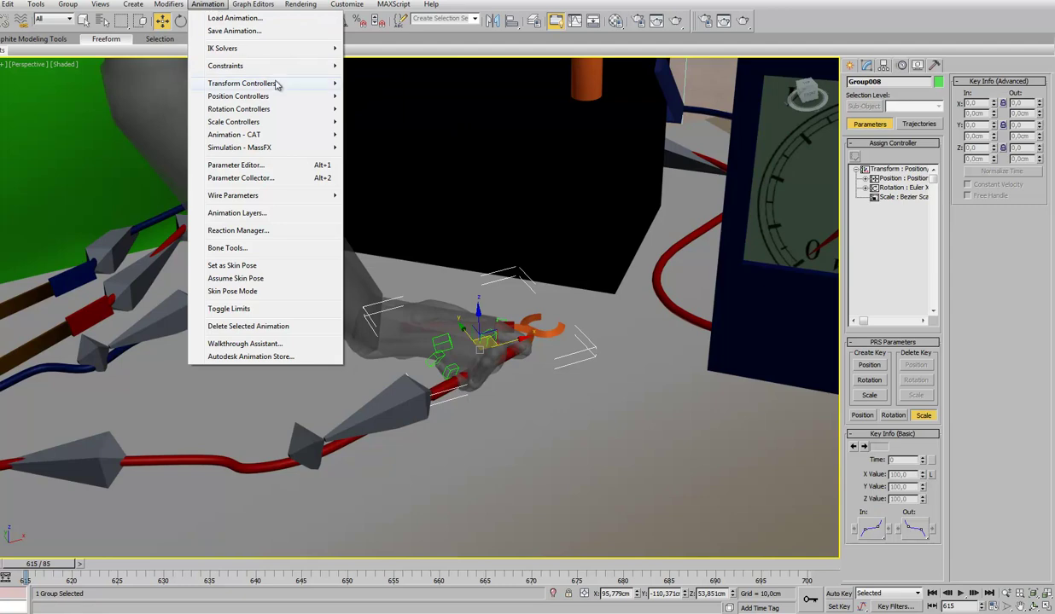
mouse_move(226, 66)
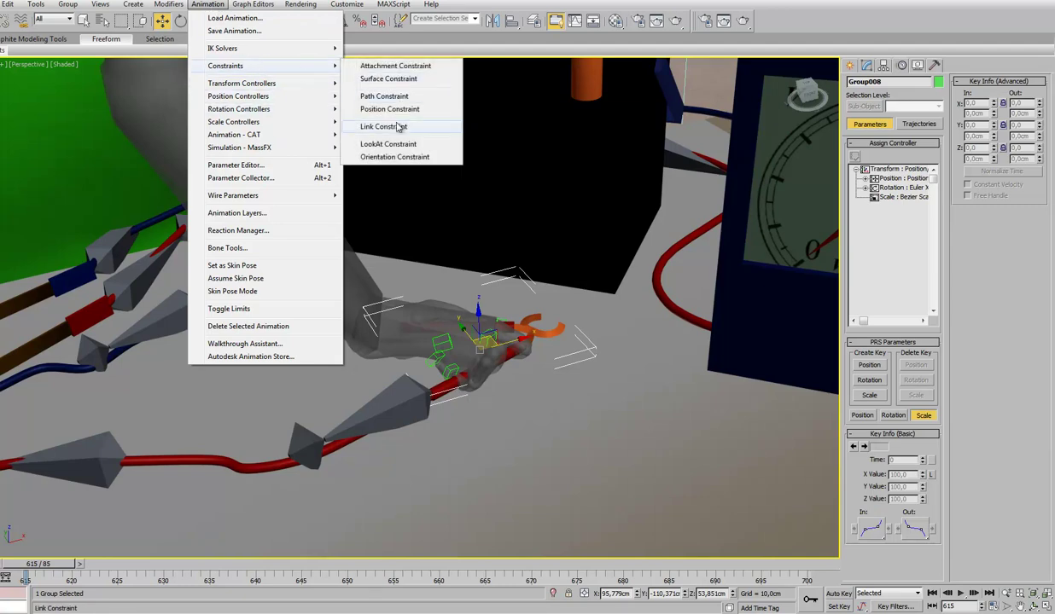
click(397, 126)
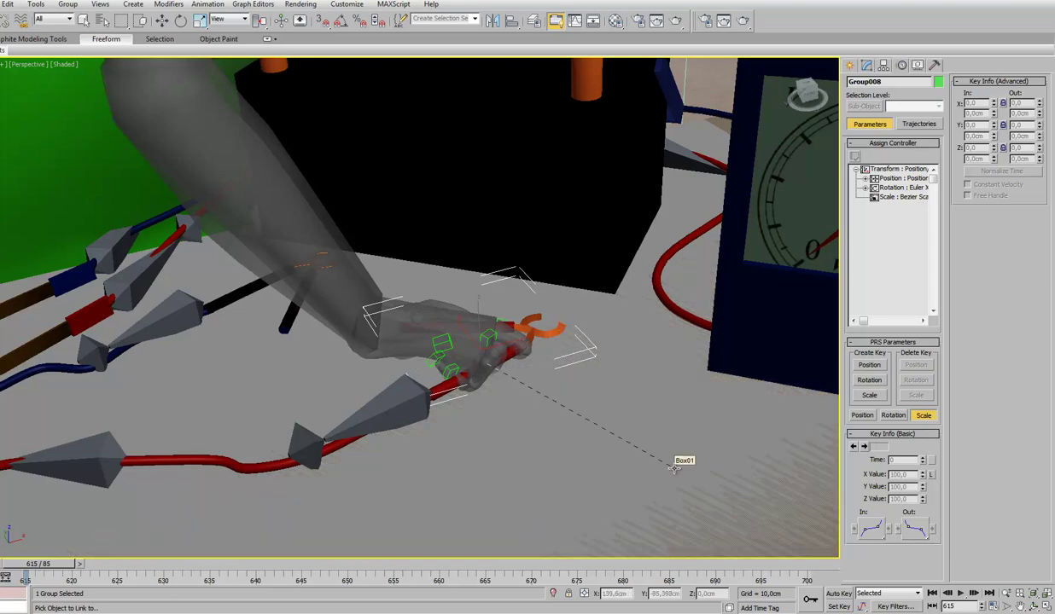
click(673, 468)
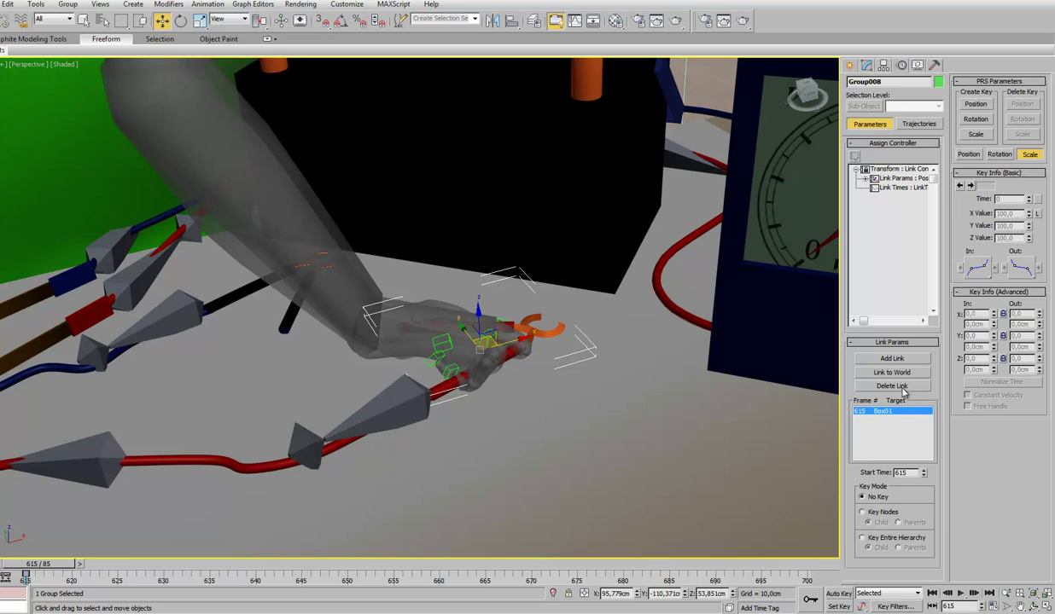
Change Group008's link target to World, then select Bip02 R Hand
click(891, 373)
click(430, 320)
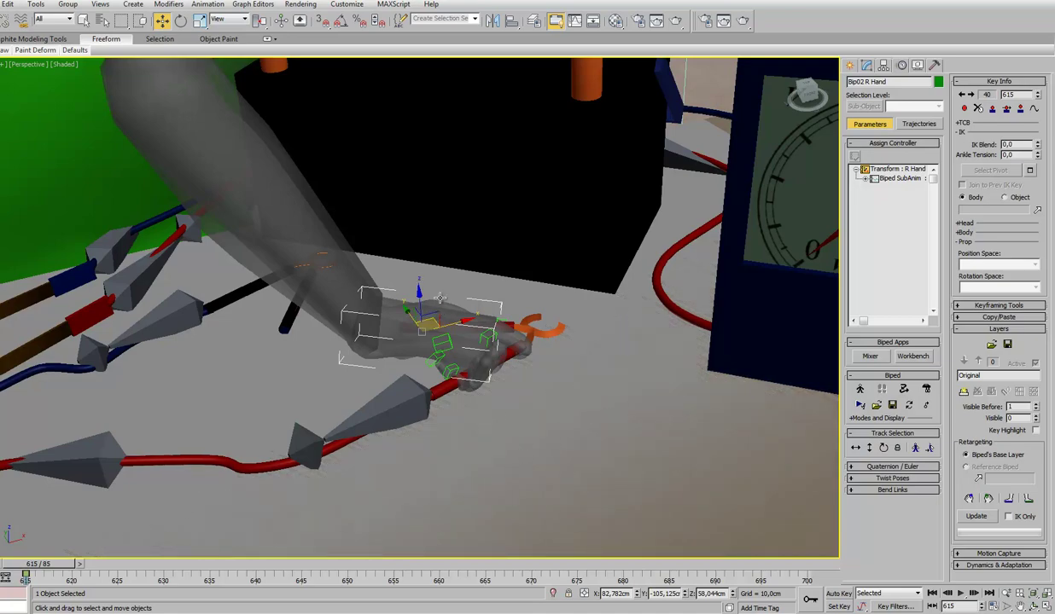
With Auto Key on, raise the right hand well above the table at frame 615
mouse_move(420, 303)
mouse_down()
mouse_move(400, 231)
mouse_move(460, 120)
mouse_up()
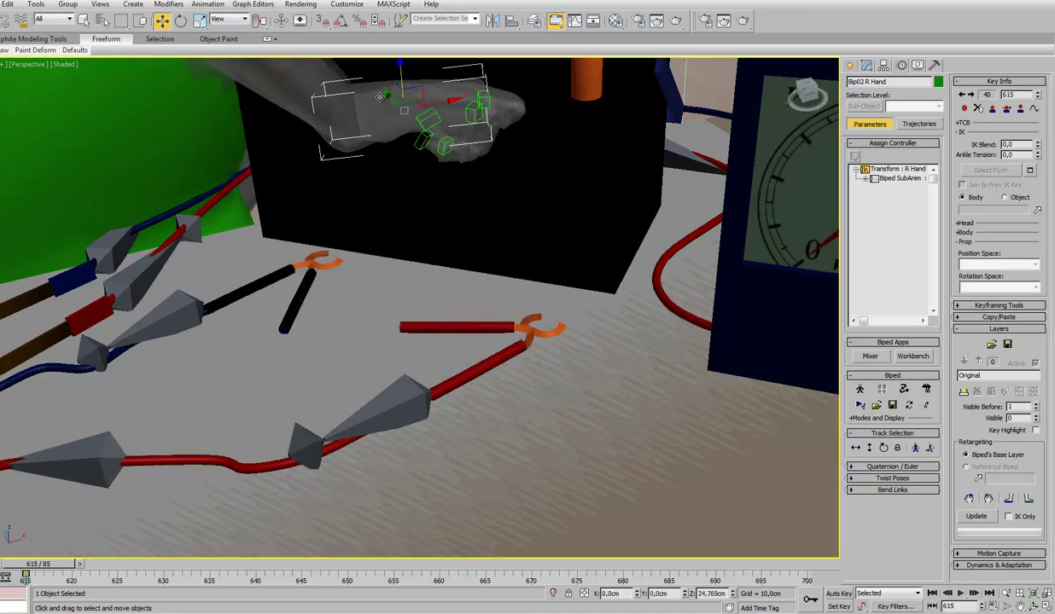
click(839, 593)
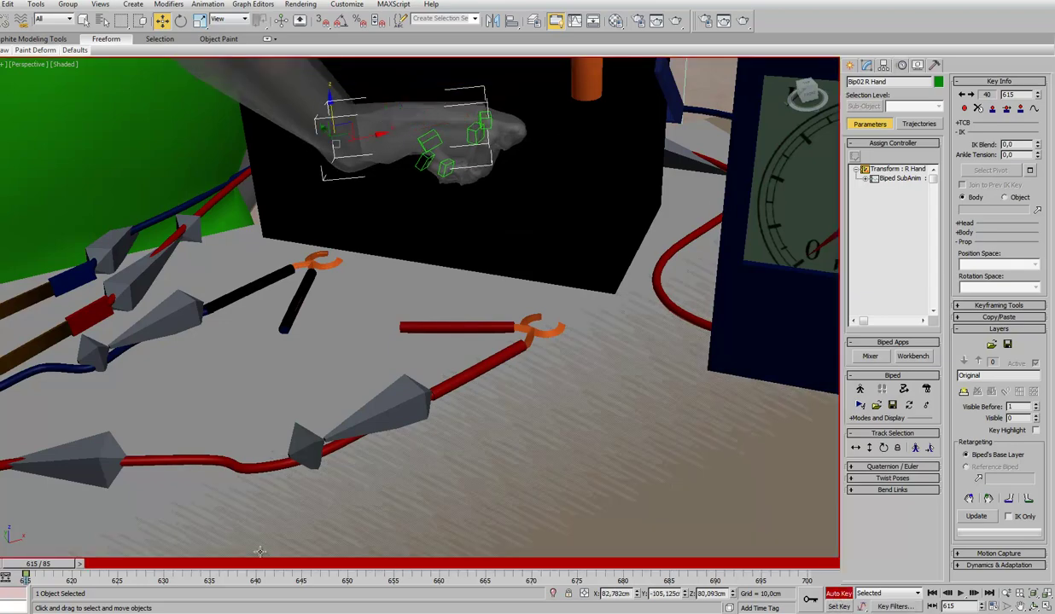
drag(328, 101, 327, 69)
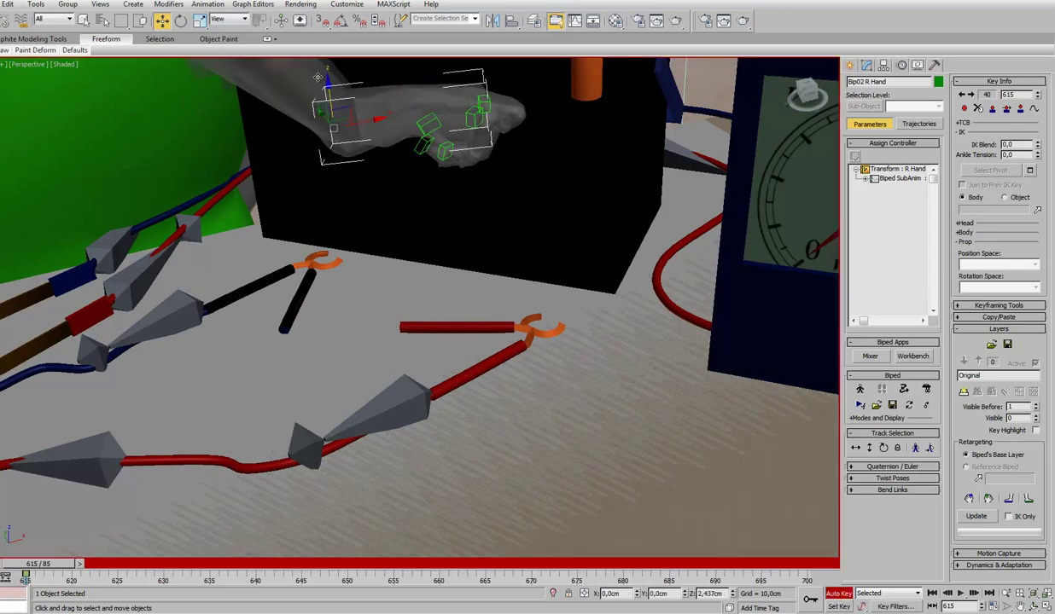
At frame 620, lower the right hand onto the red clip and turn Auto Key off
drag(50, 564, 93, 565)
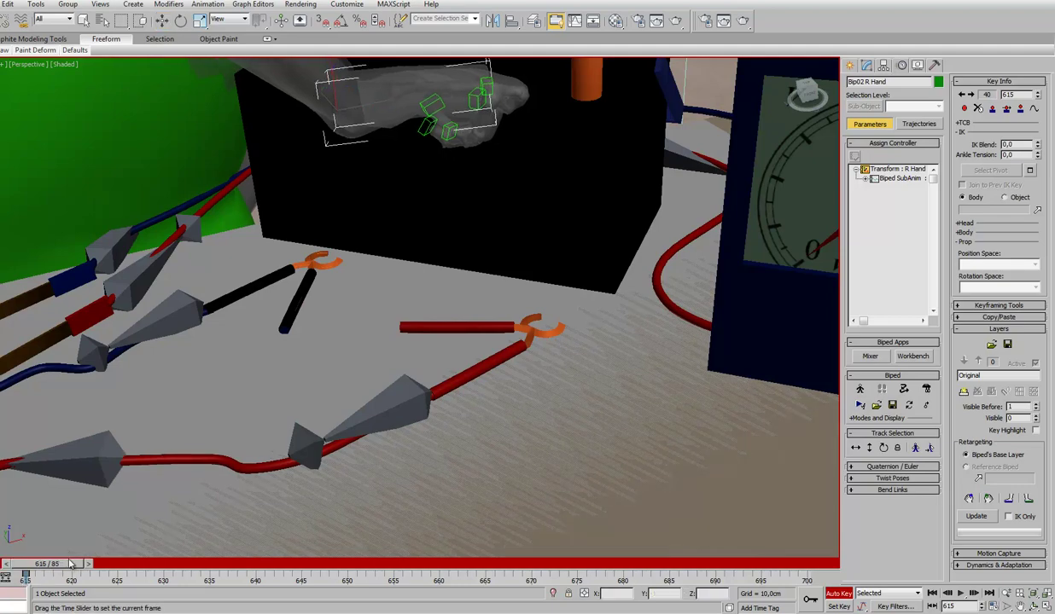
key(w)
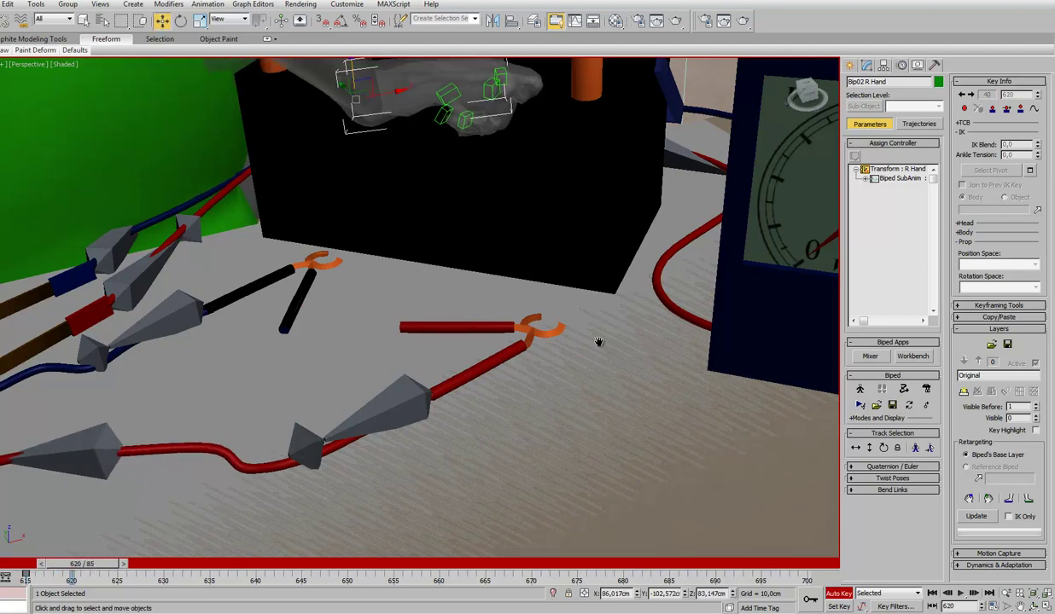
middle_drag(598, 342, 581, 416)
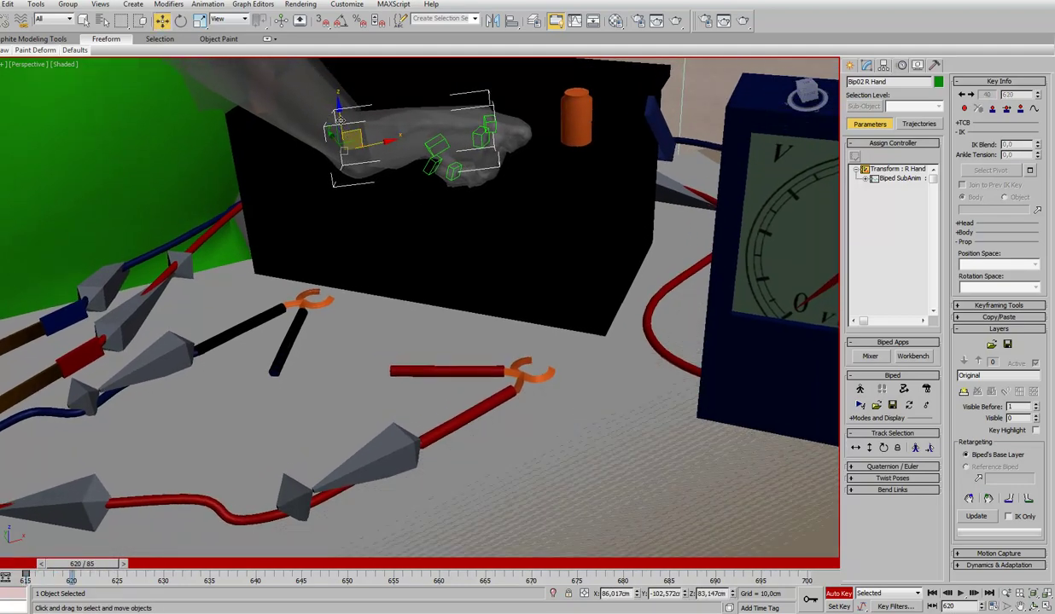
mouse_move(340, 119)
mouse_down()
mouse_move(350, 310)
mouse_move(361, 334)
mouse_move(362, 323)
mouse_up()
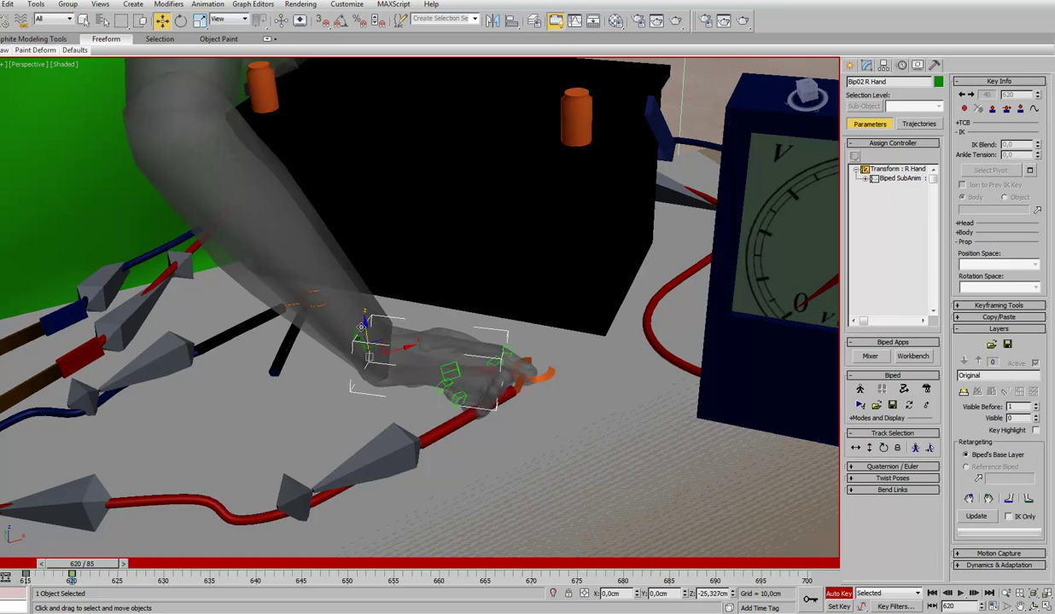
click(840, 594)
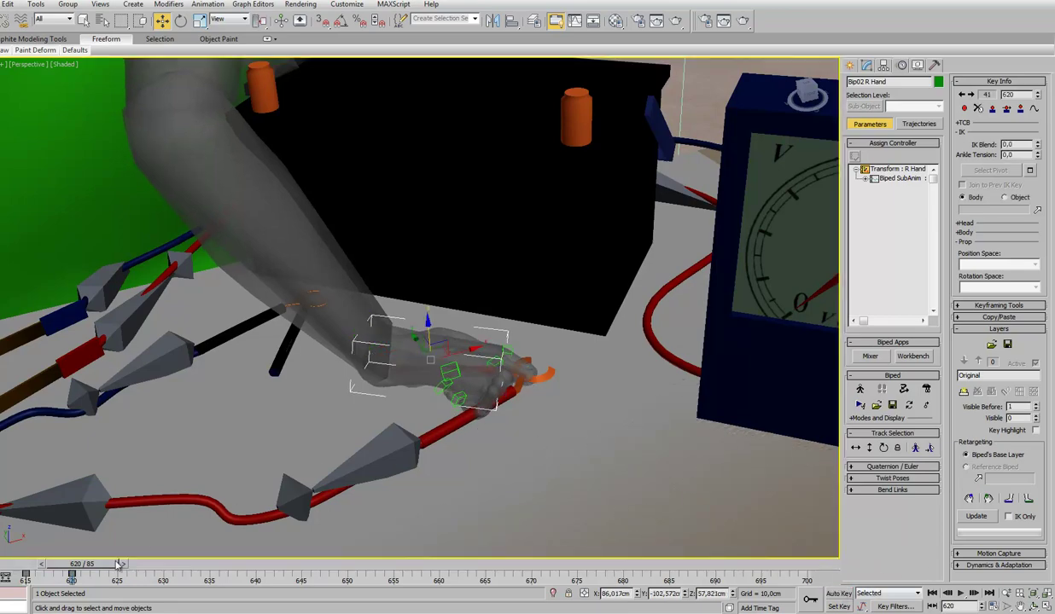
Preview the hand reaching down to frame 620, then select the red clip group
mouse_move(103, 569)
mouse_down()
mouse_move(86, 570)
mouse_move(107, 565)
mouse_up()
key(w)
click(455, 421)
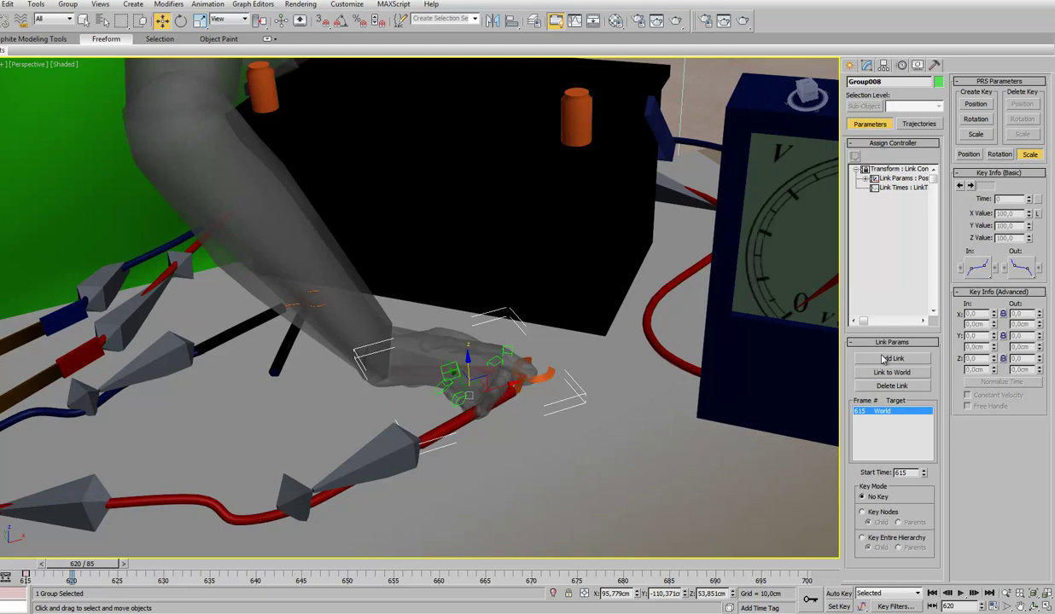
Add Bip02 R Hand as Group008's link target at frame 620 in Link Params
click(883, 360)
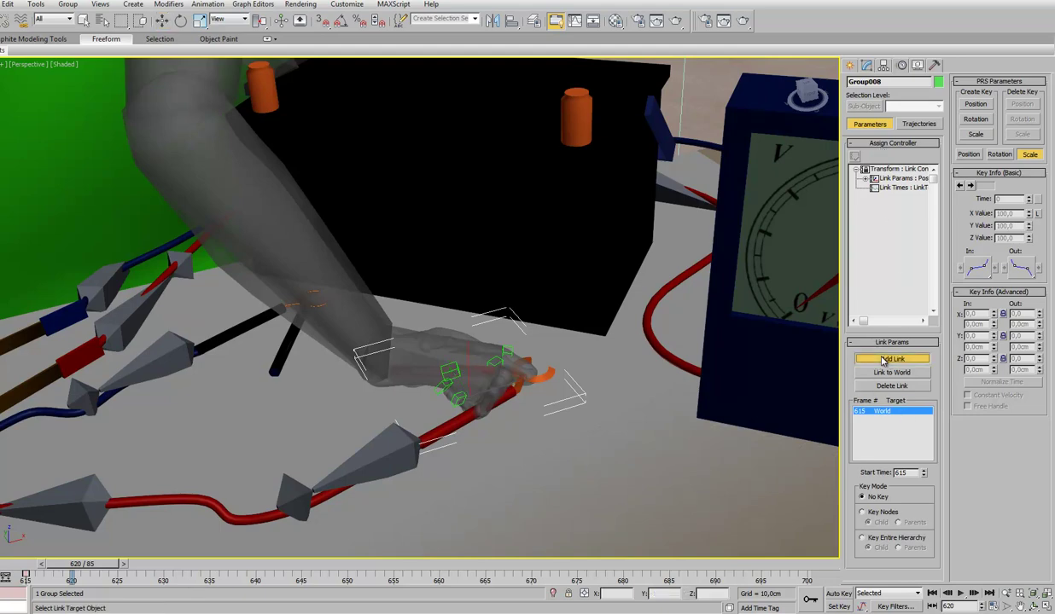
click(438, 350)
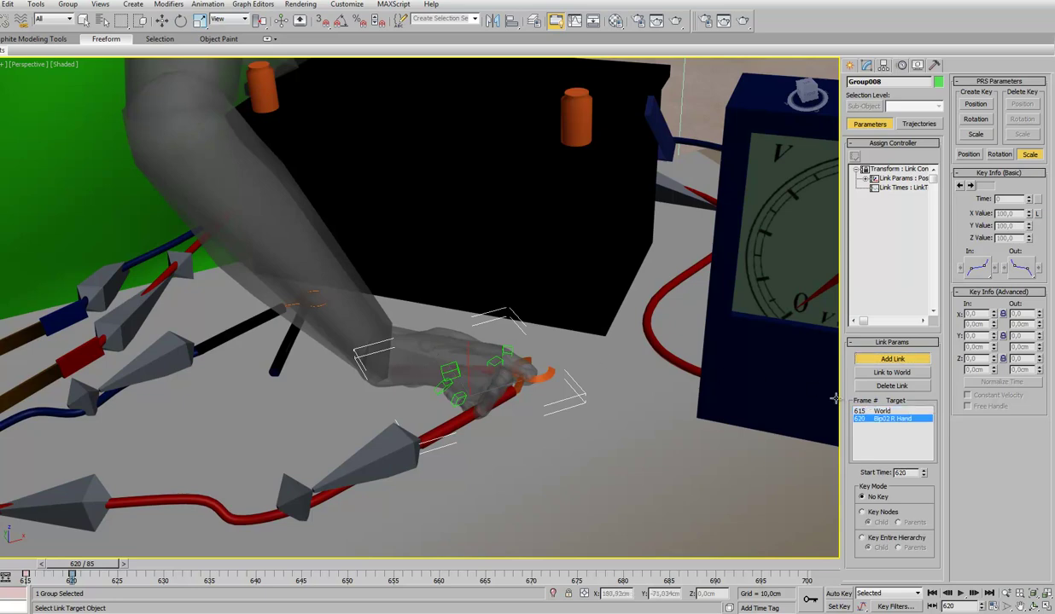
click(888, 360)
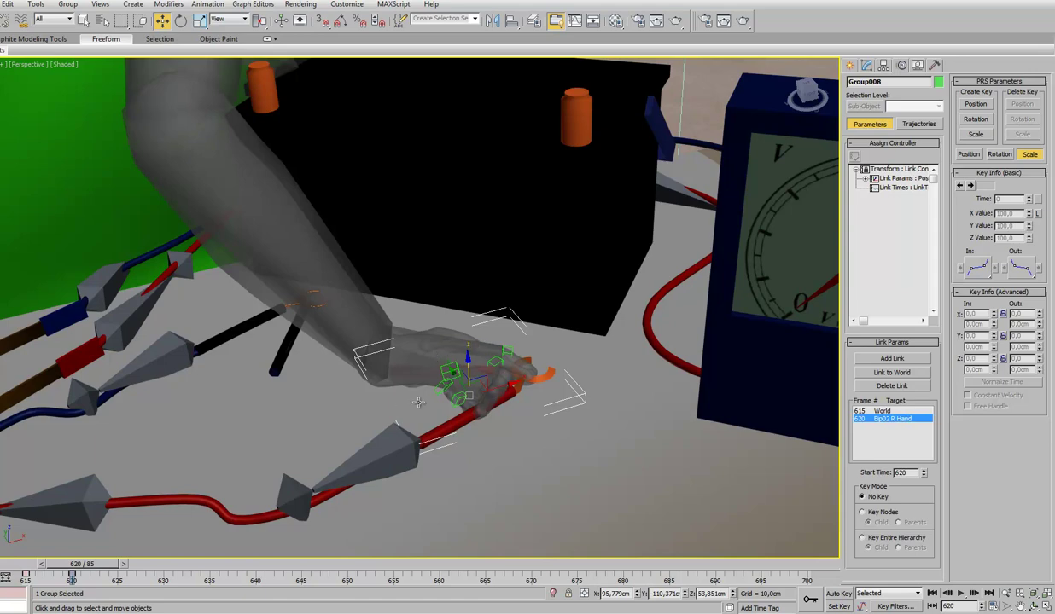
Turn on Auto Key and start copying a key on the trackbar, then cancel the copy
click(839, 593)
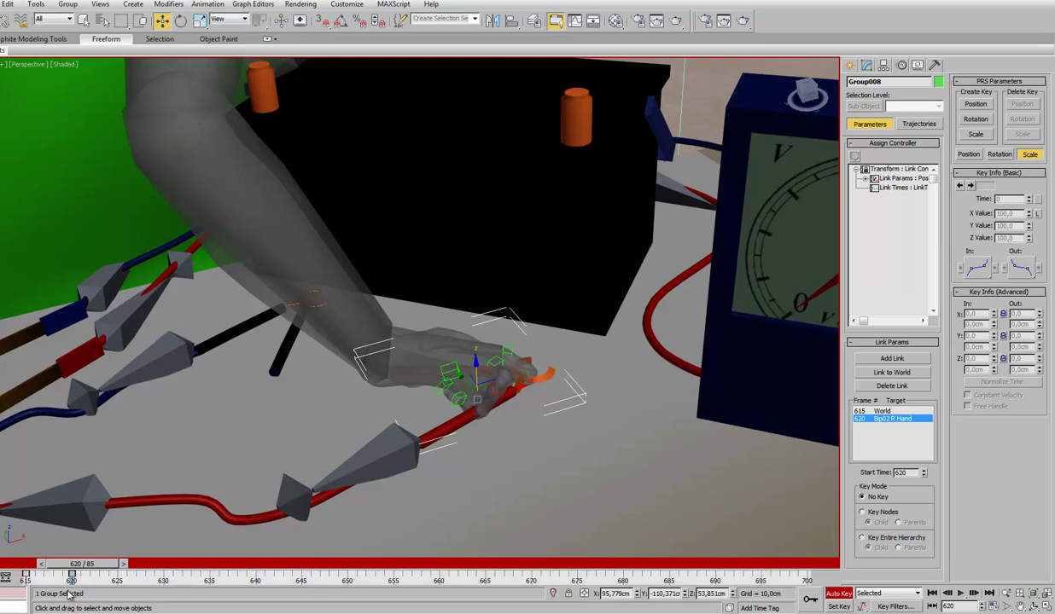
shift+drag(73, 575, 91, 577)
right_click(92, 577)
Copy the right hand's frame 620 key to frame 625 and show its tension, continuity and bias settings
click(452, 348)
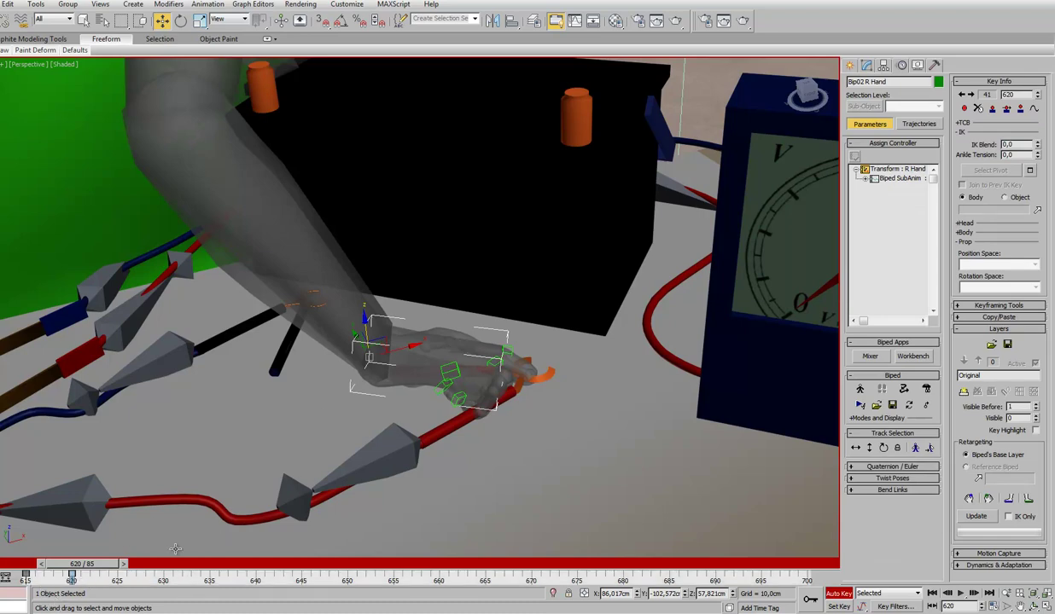
shift+drag(72, 577, 117, 578)
mouse_move(82, 564)
mouse_down()
mouse_move(23, 580)
mouse_move(134, 571)
mouse_move(71, 598)
mouse_move(135, 585)
mouse_move(84, 593)
mouse_move(117, 579)
mouse_move(91, 579)
mouse_up()
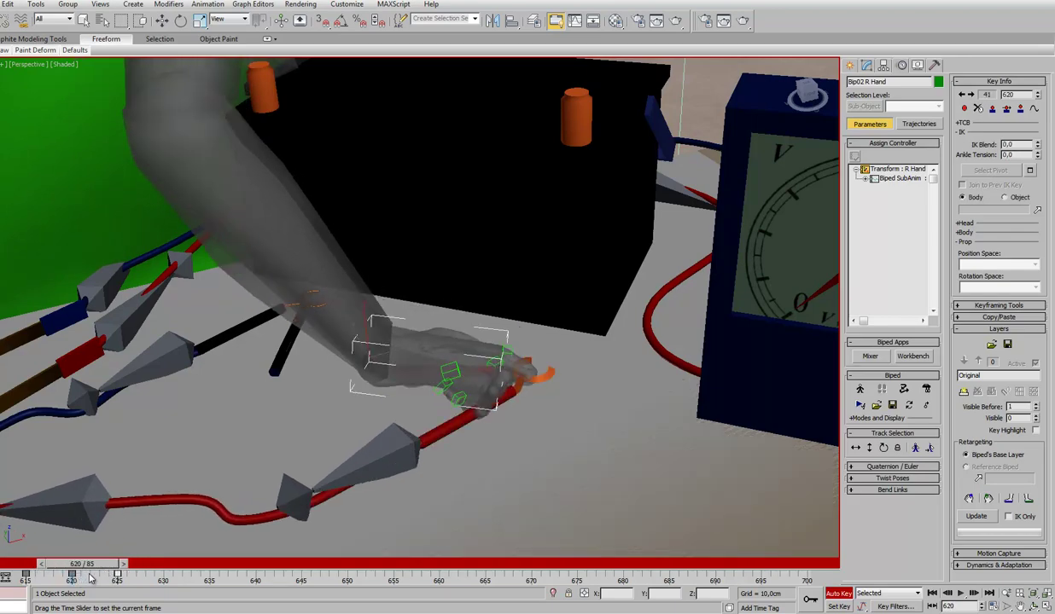
key(w)
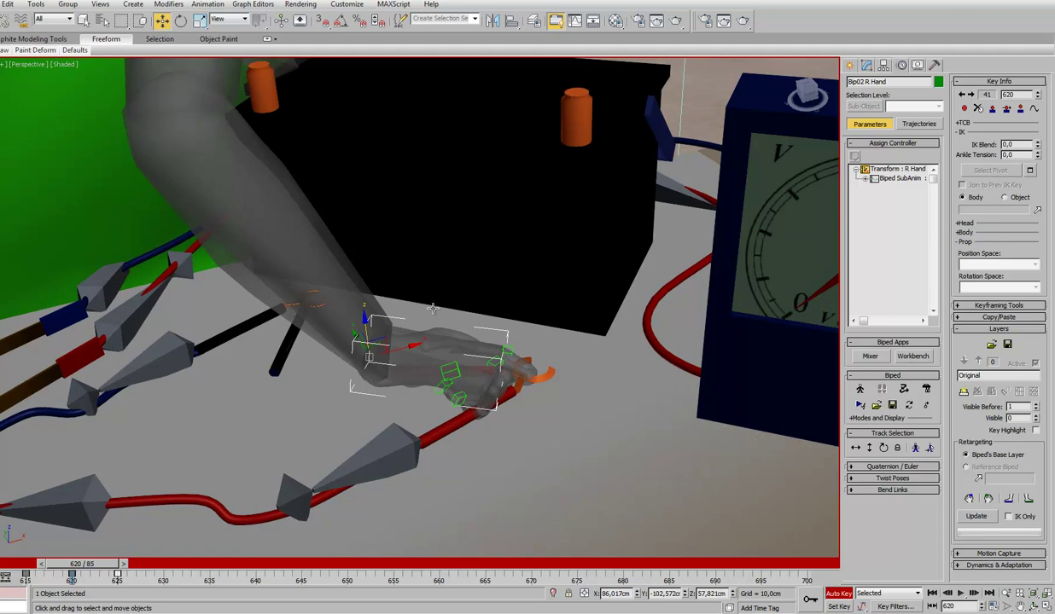
click(961, 123)
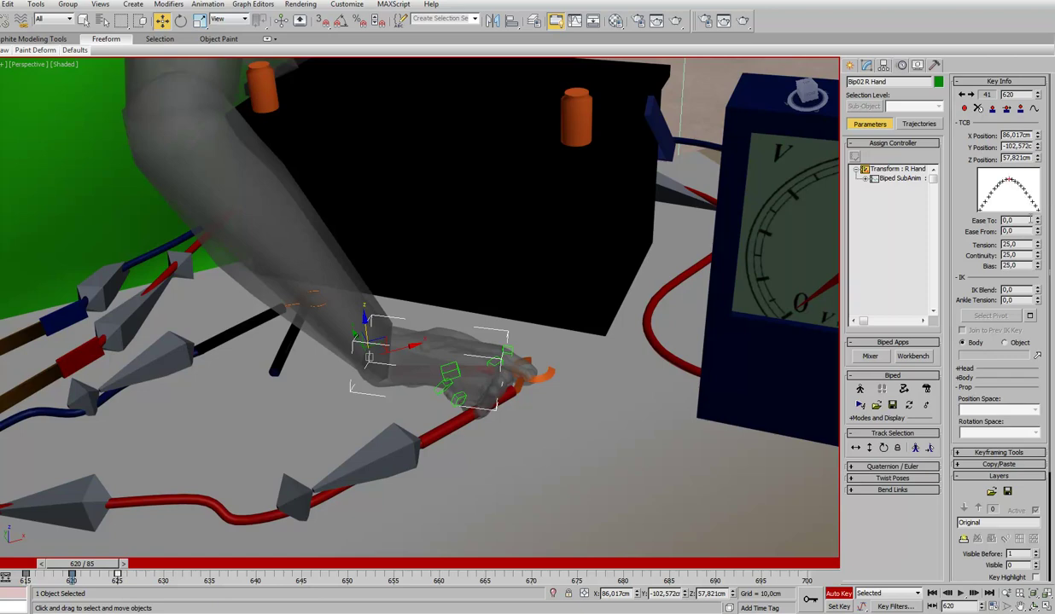
Give the hand's frame-620 key a Bias of 0 and its frame-625 key a Bias of 50
click(1038, 265)
right_click(1039, 267)
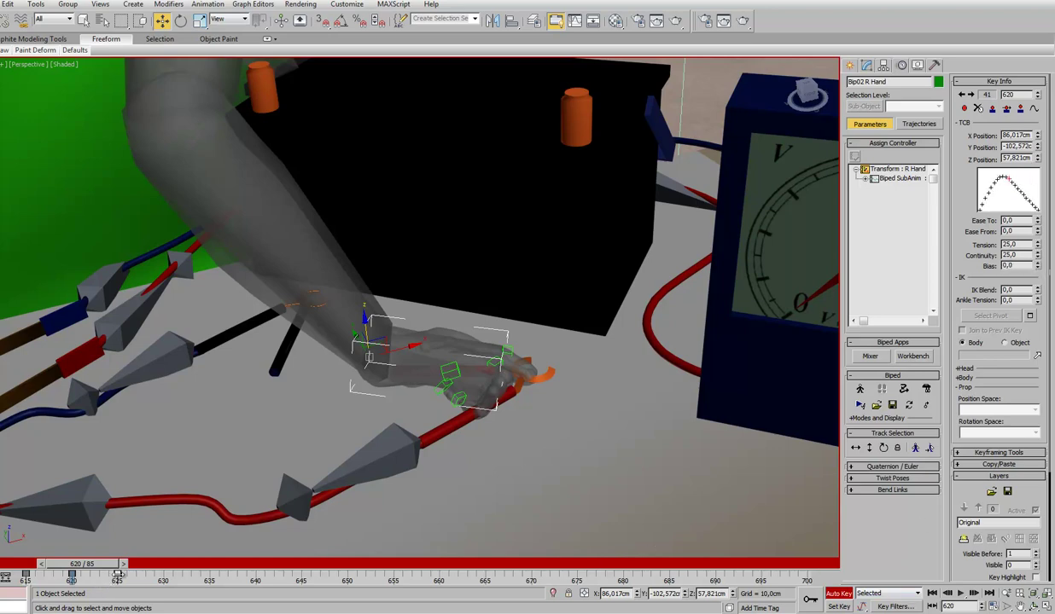
right_click(118, 575)
click(150, 555)
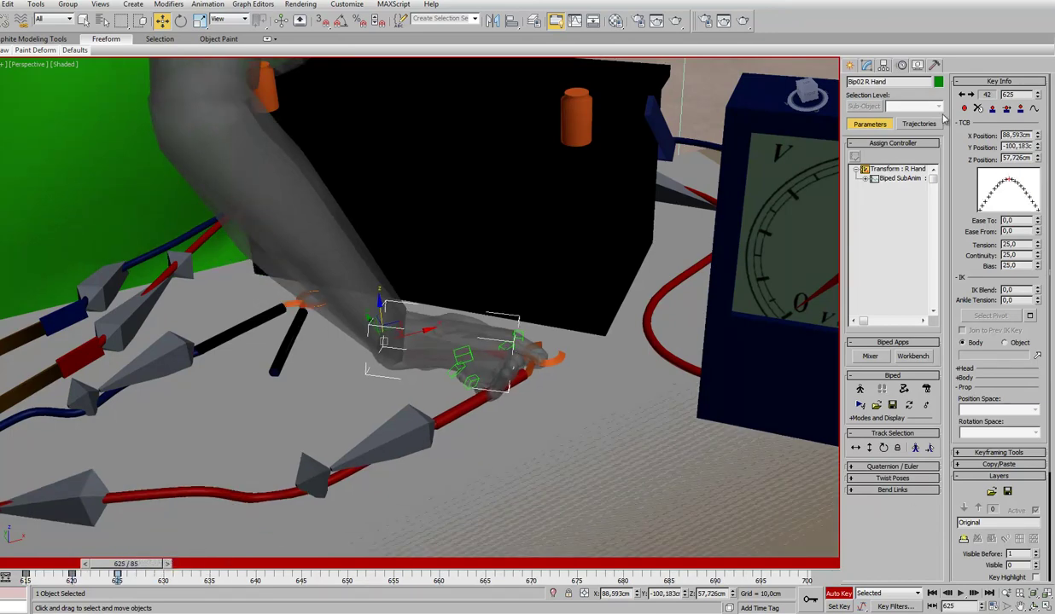
double_click(1011, 265)
text(50)
key(Return)
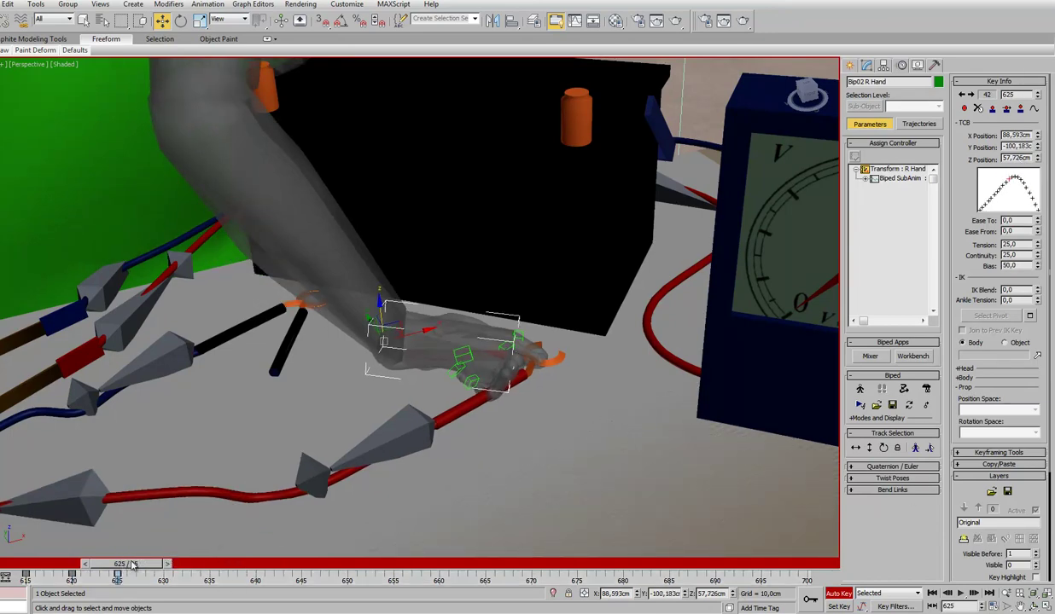
Narrow the timeline range around frame 620 and go to frame 625
drag(132, 566, 90, 580)
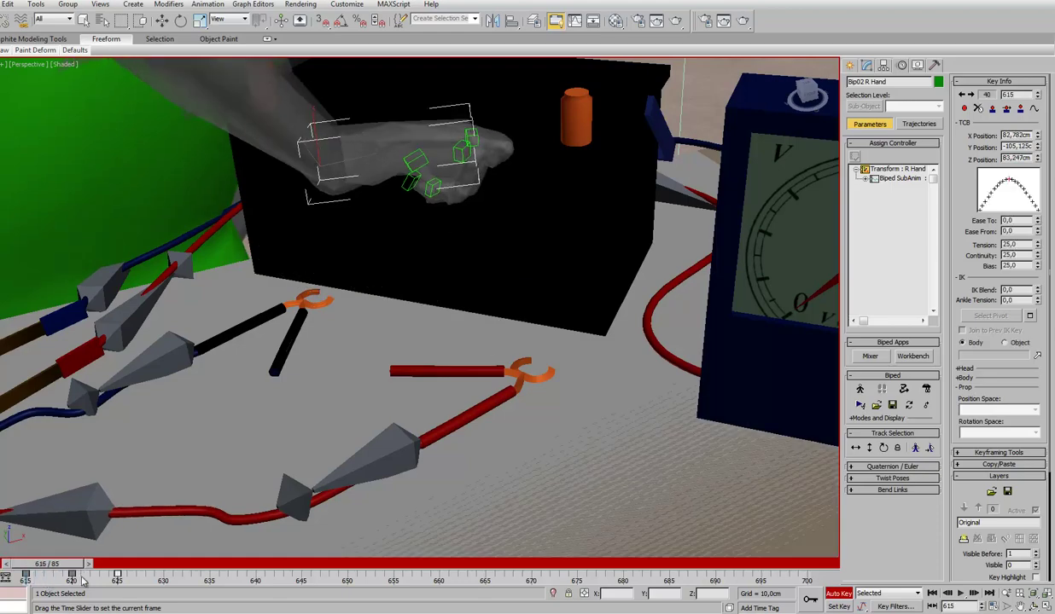
key(w)
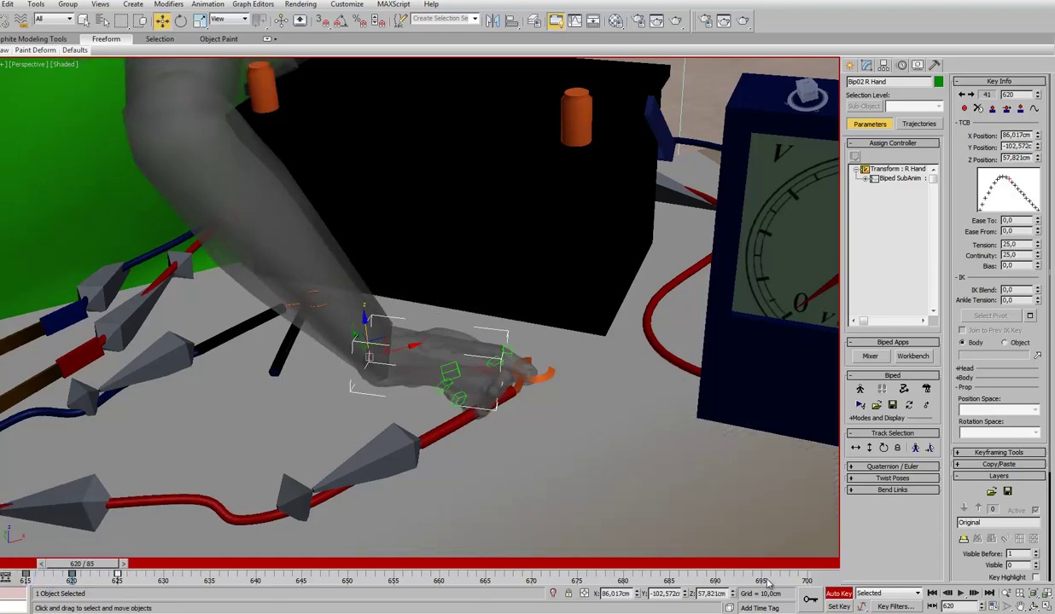
mouse_move(766, 583)
ctrl+alt+right_down()
mouse_move(621, 595)
mouse_move(148, 583)
ctrl+alt+right_up()
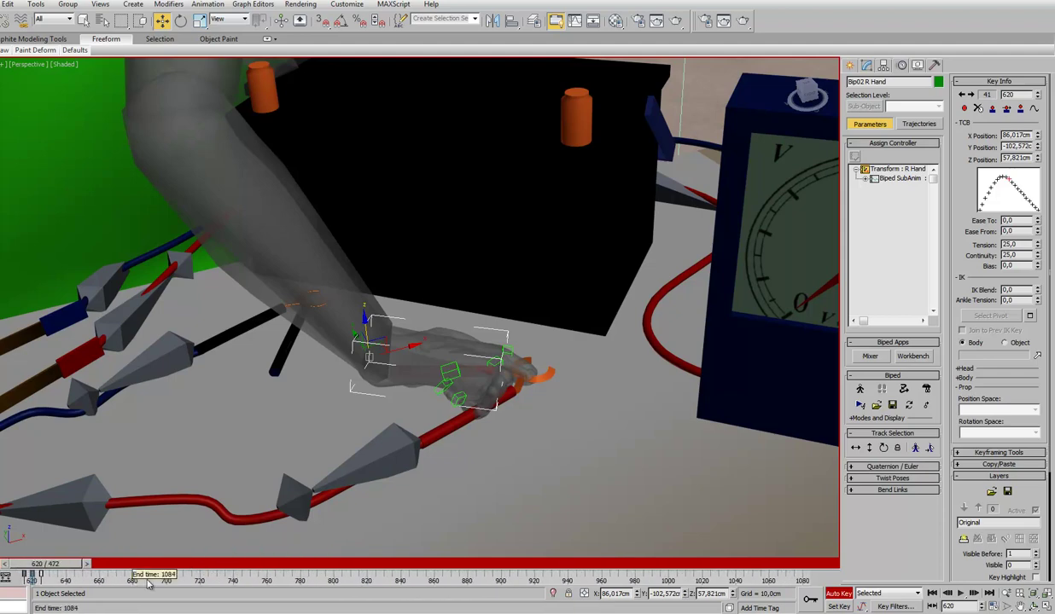
mouse_move(147, 583)
ctrl+alt+right_down()
mouse_move(567, 581)
mouse_move(181, 565)
ctrl+alt+right_up()
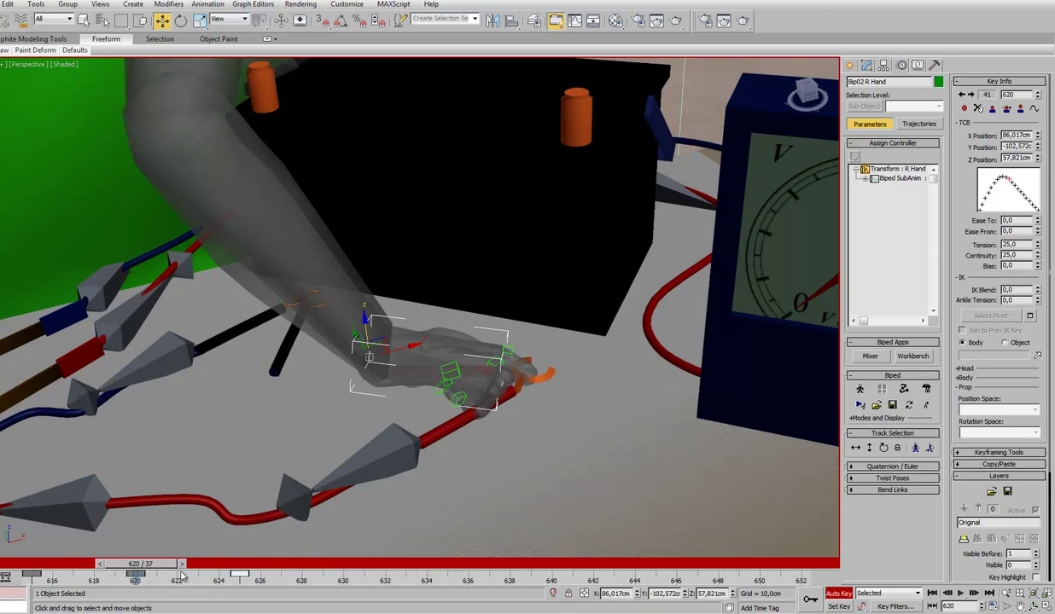
mouse_move(163, 568)
mouse_down()
mouse_move(254, 573)
mouse_move(157, 581)
mouse_up()
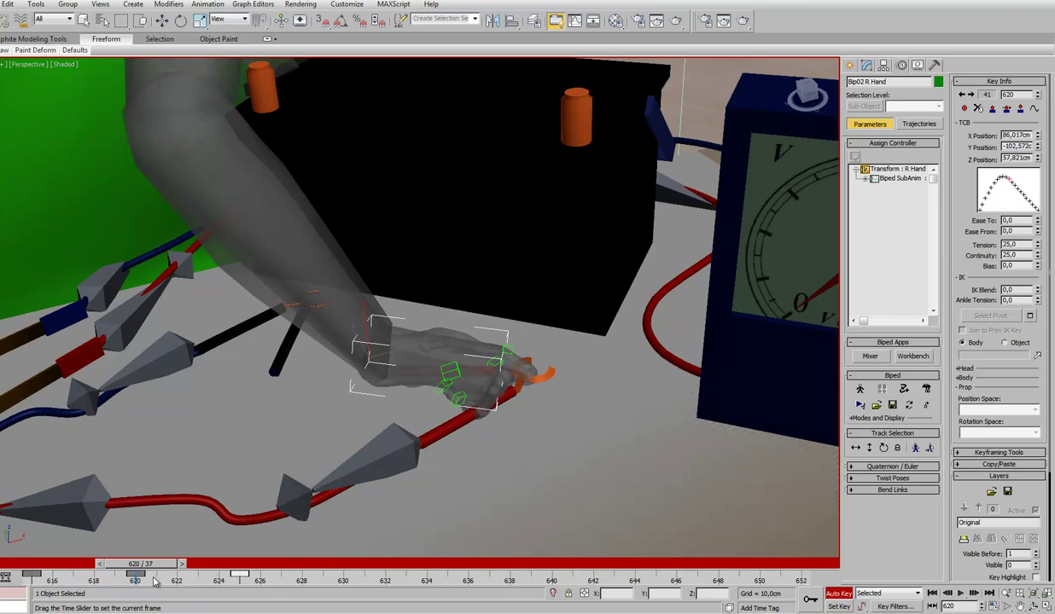
Raise the right hand's IK Blend to 1 at frame 620 and adjust it at frame 625
key(w)
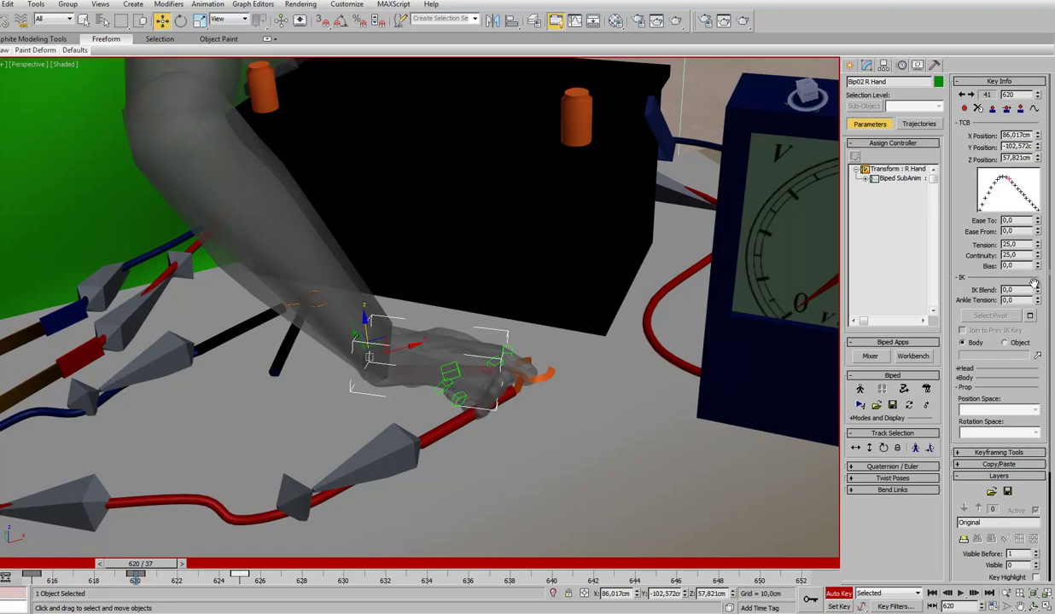
drag(1037, 290, 981, 137)
drag(156, 567, 258, 567)
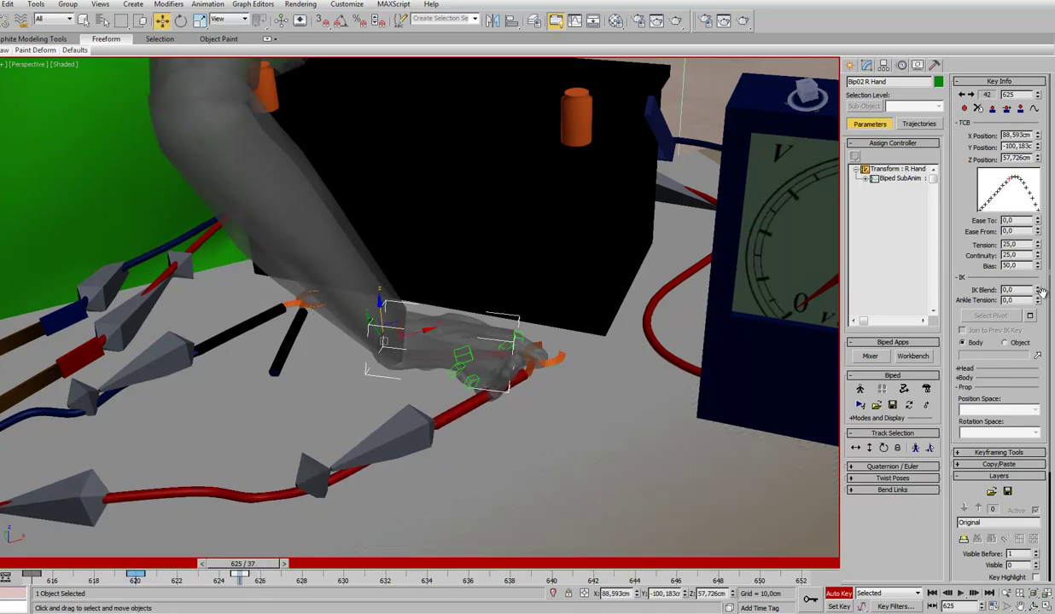
drag(1042, 293, 1038, 284)
mouse_move(249, 563)
mouse_down()
mouse_move(192, 580)
mouse_move(265, 583)
mouse_up()
Copy the hand's frame-620 key to frame 625, then orbit and scrub to check the grip
key(w)
mouse_move(135, 575)
shift+mouse_down()
mouse_move(242, 577)
mouse_move(253, 564)
shift+mouse_up()
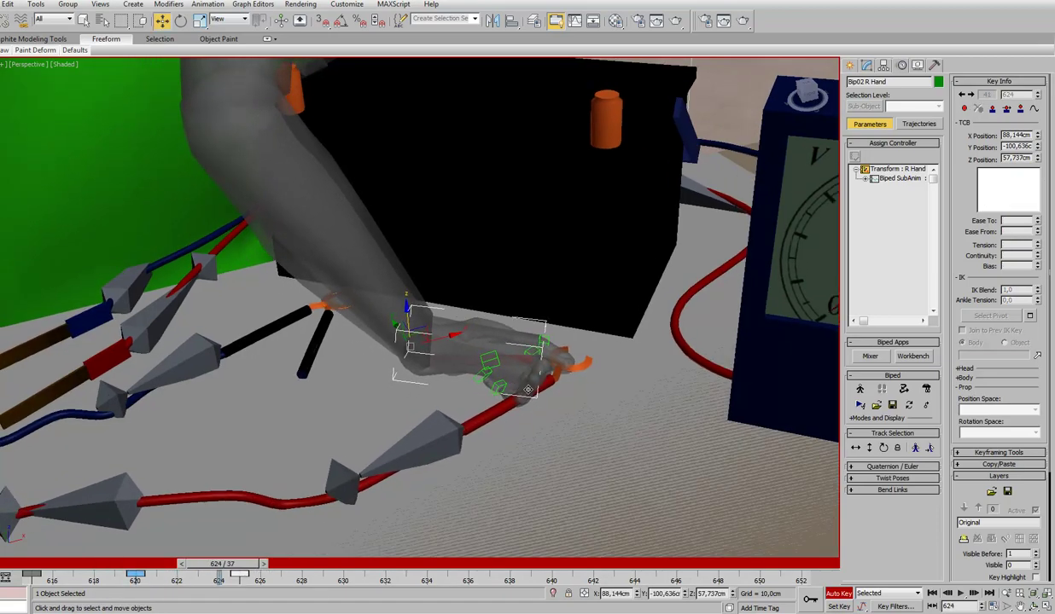
alt+middle_drag(461, 390, 532, 390)
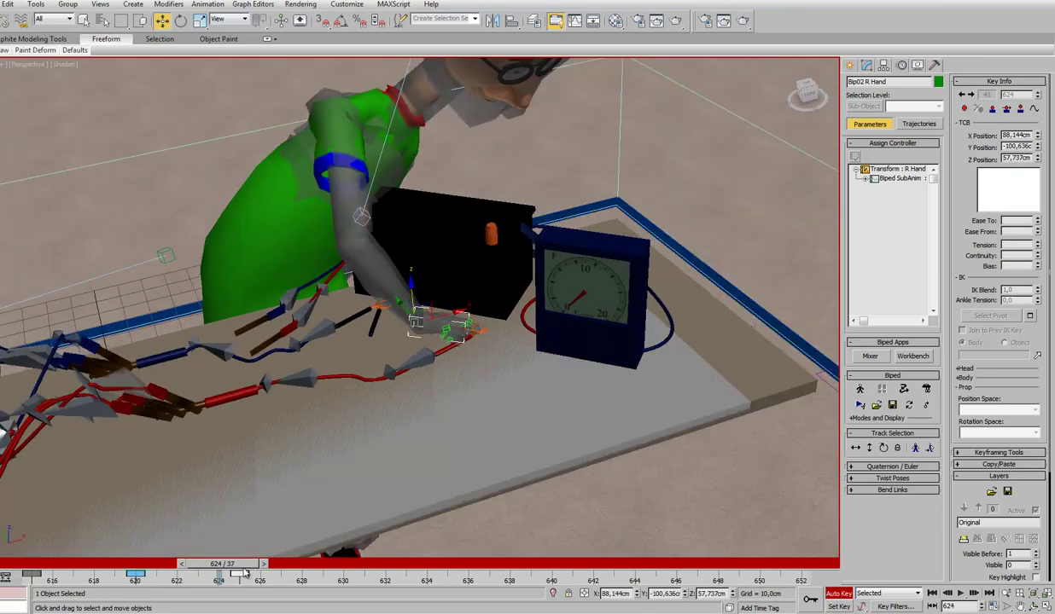
drag(244, 570, 165, 573)
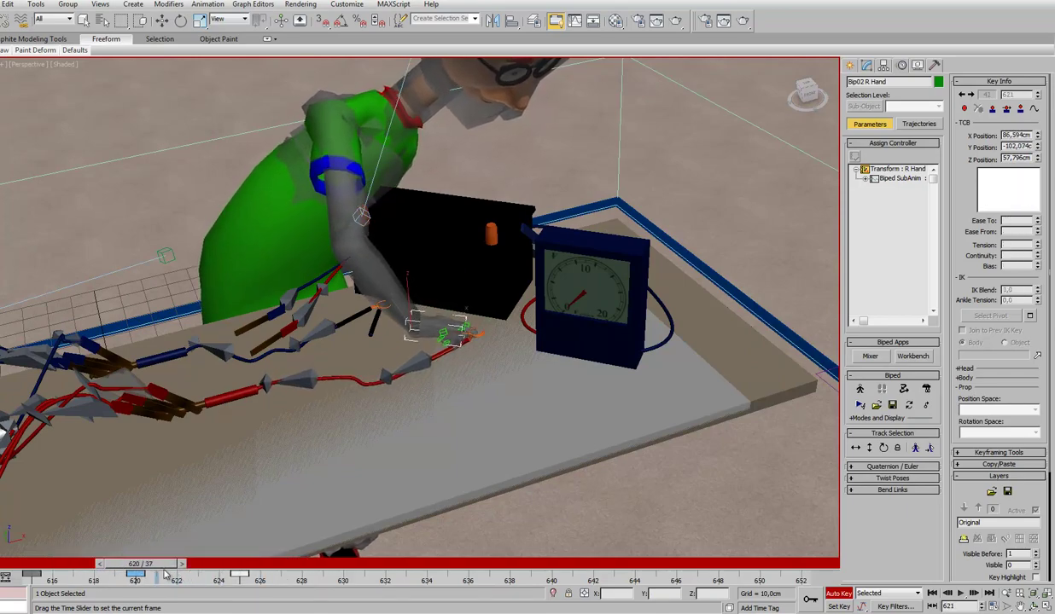
key(w)
mouse_move(501, 317)
alt+middle_down()
mouse_move(574, 304)
mouse_move(650, 241)
alt+middle_up()
Select the whole biped and set the track bar filter to show all keys
key(F3)
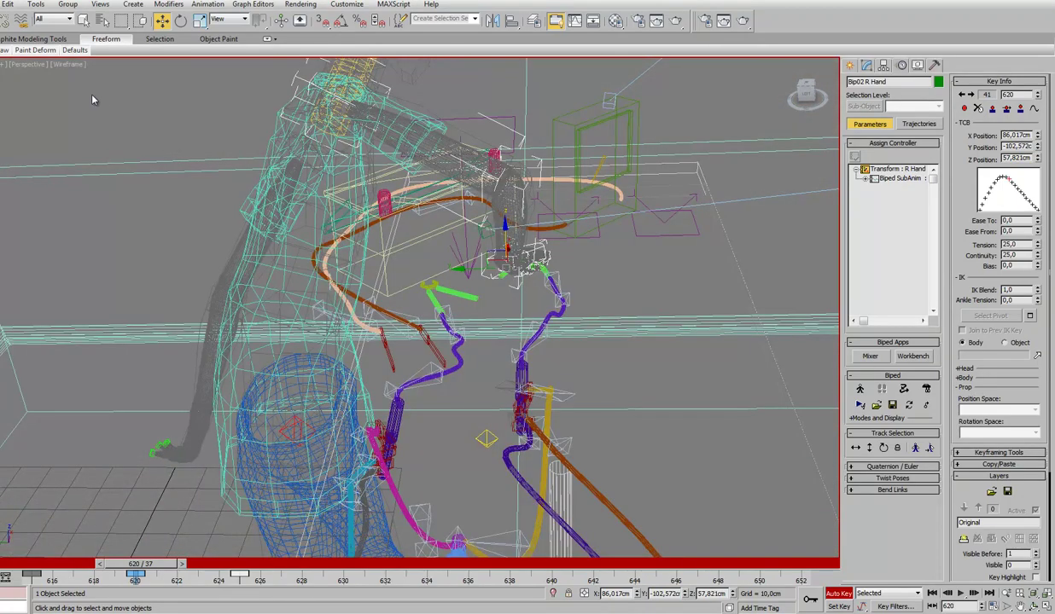
click(312, 437)
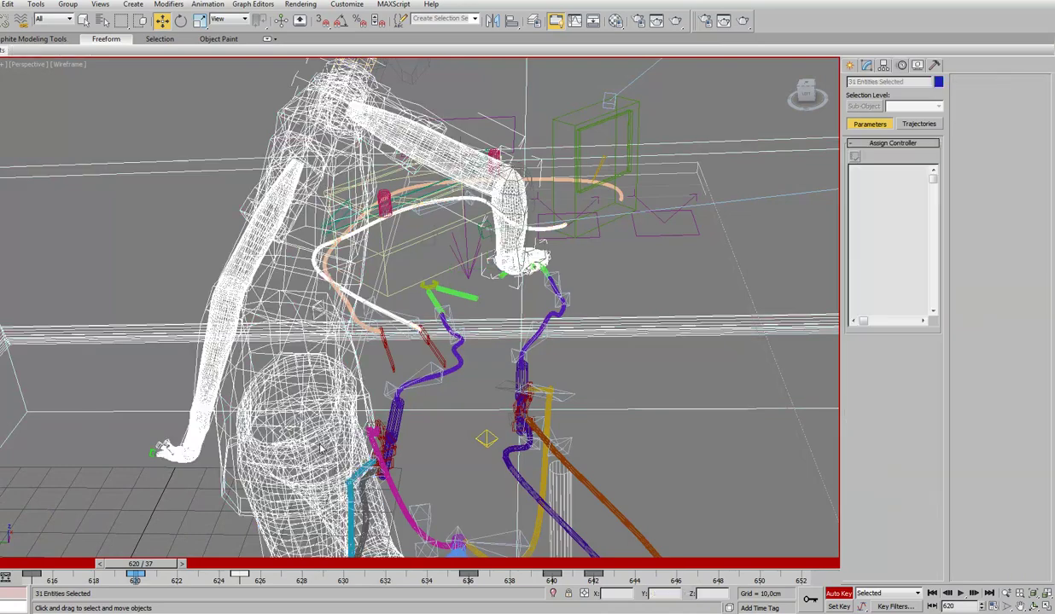
key(F3)
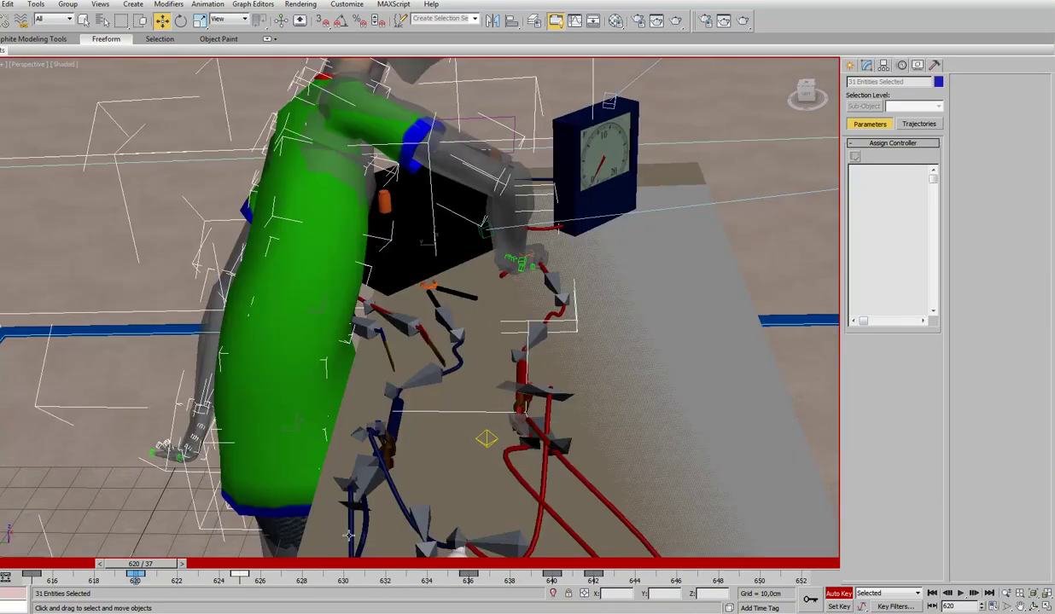
right_click(642, 574)
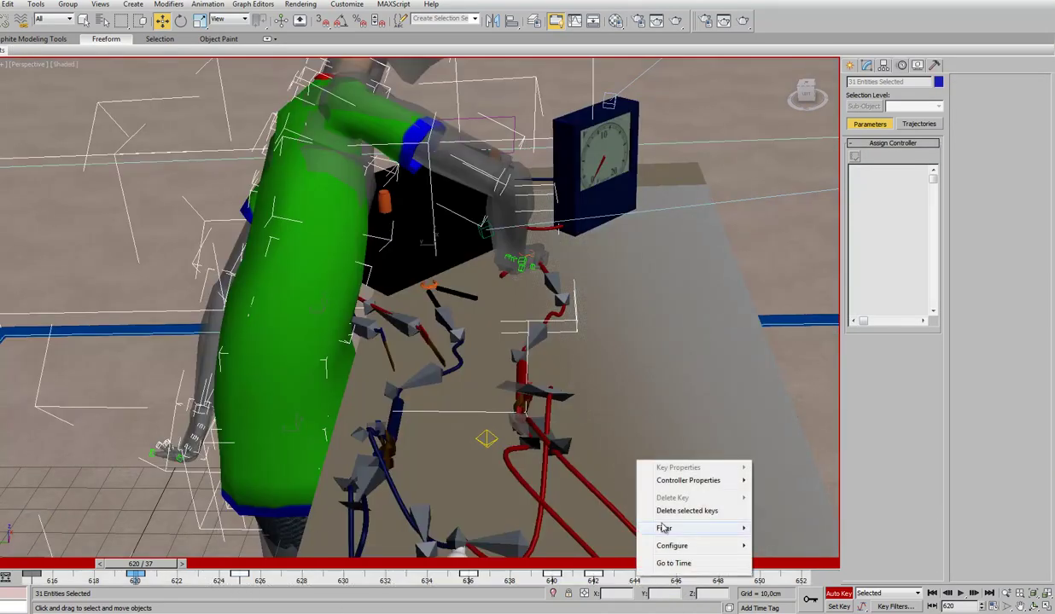
click(678, 511)
Zoom in on the hand gripping the red clip and select Bip02 R Hand
mouse_move(645, 376)
alt+middle_down()
mouse_move(355, 310)
mouse_move(452, 409)
alt+middle_up()
scroll(452, 410, up, 1)
scroll(457, 411, up, 1)
scroll(458, 411, up, 1)
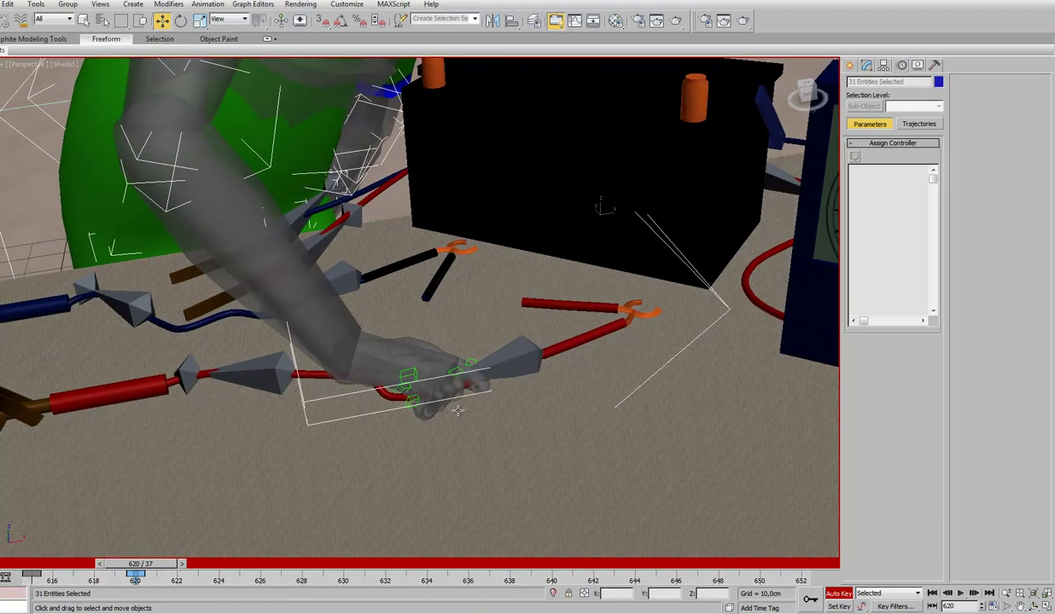
click(402, 352)
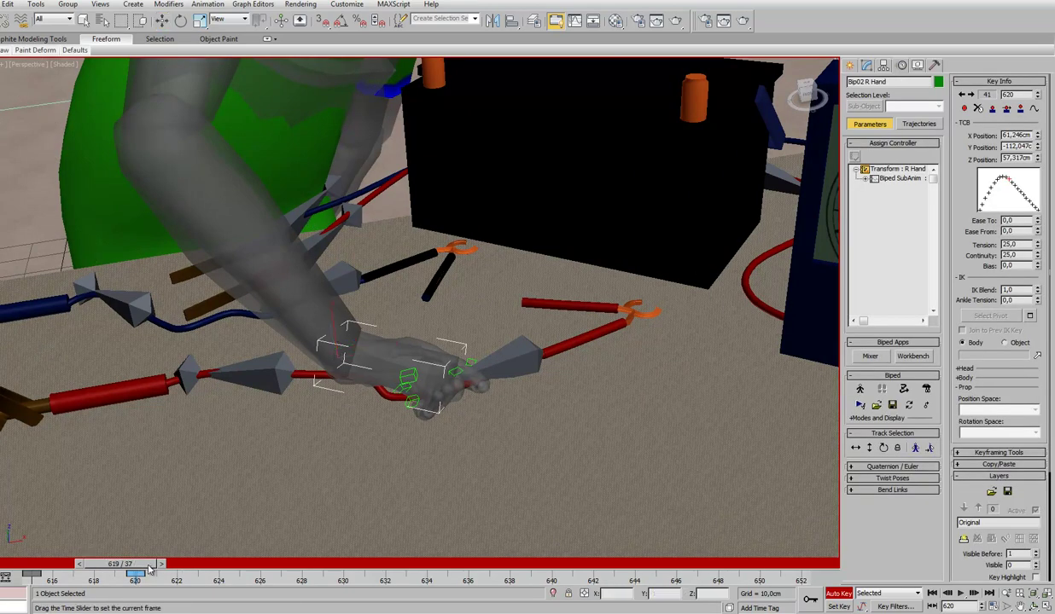
Copy Bip02 R Hand's frame-620 key to about frame 624, then scrub back to frame 619 to review
mouse_move(152, 567)
mouse_down()
mouse_move(89, 568)
mouse_move(174, 579)
mouse_move(83, 579)
mouse_up()
mouse_move(51, 582)
mouse_down()
mouse_move(243, 579)
mouse_move(141, 578)
mouse_move(168, 590)
mouse_up()
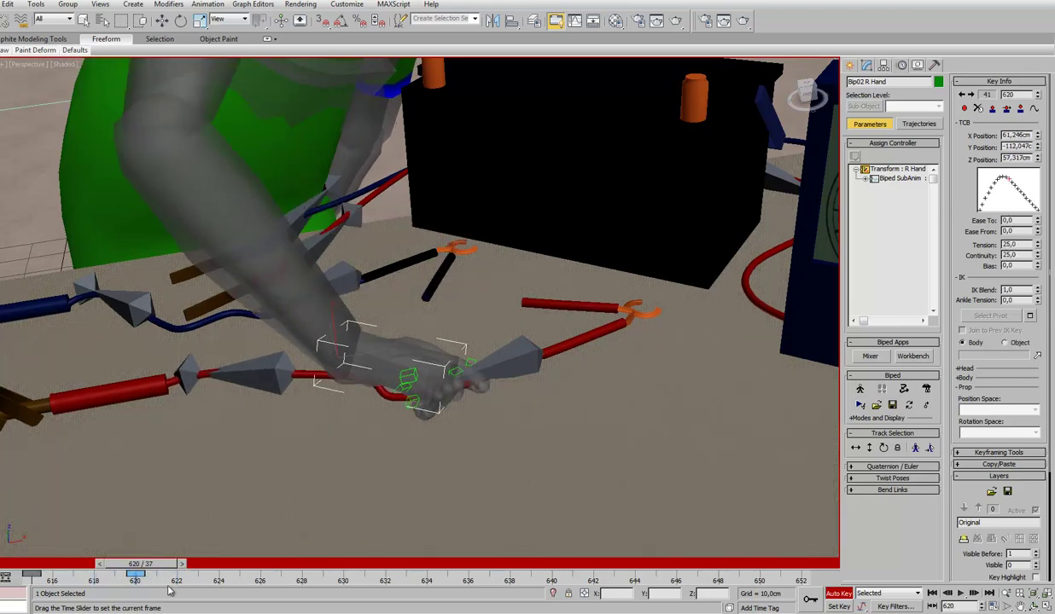
key(w)
shift+drag(135, 576, 239, 581)
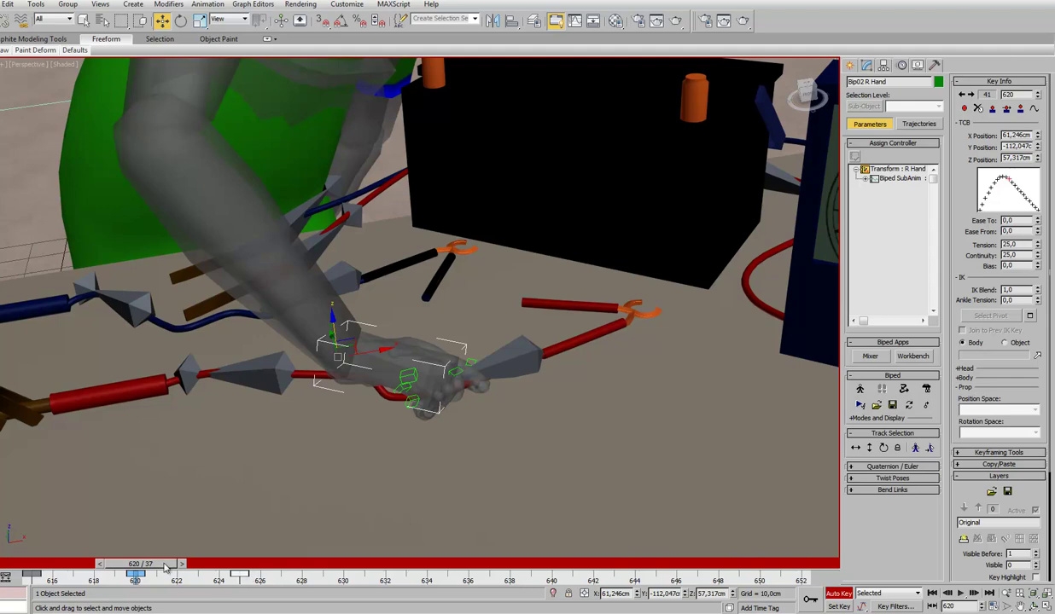
mouse_move(167, 567)
mouse_down()
mouse_move(169, 577)
mouse_move(266, 581)
mouse_up()
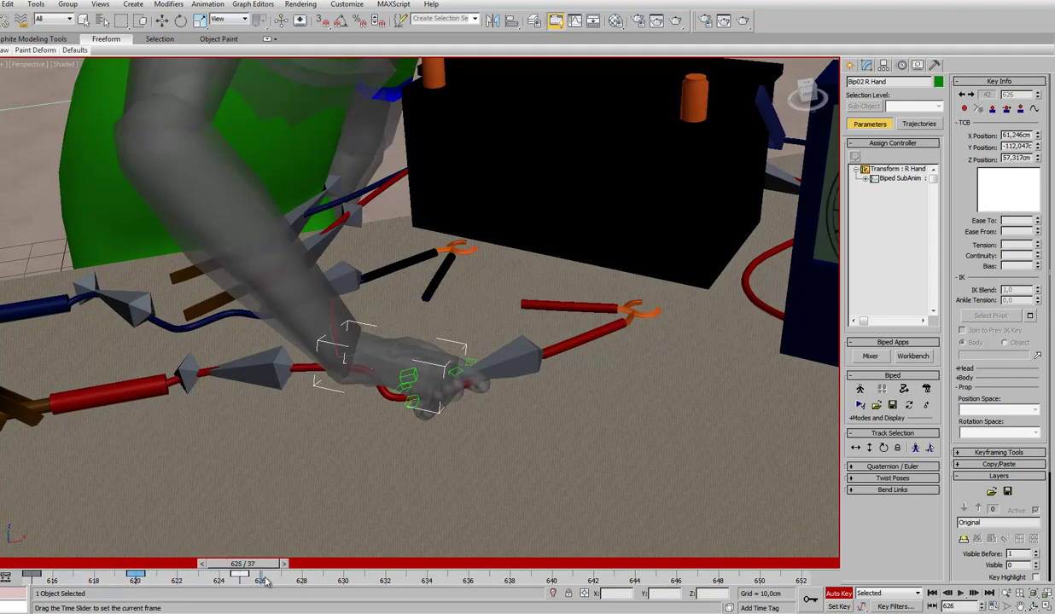
key(w)
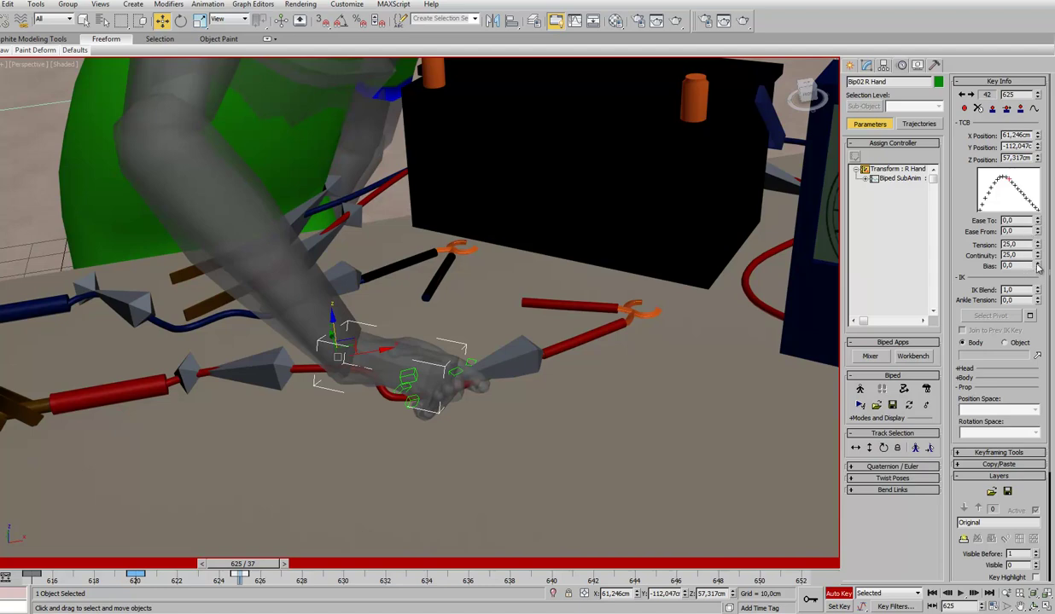
mouse_move(265, 564)
mouse_down()
mouse_move(111, 578)
mouse_move(156, 586)
mouse_up()
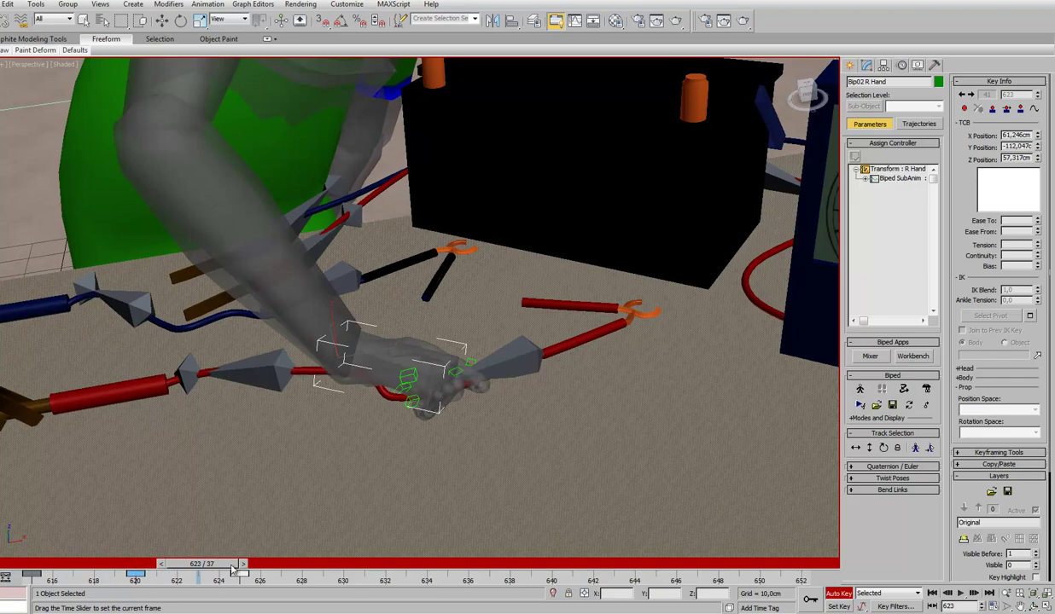
key(w)
click(582, 324)
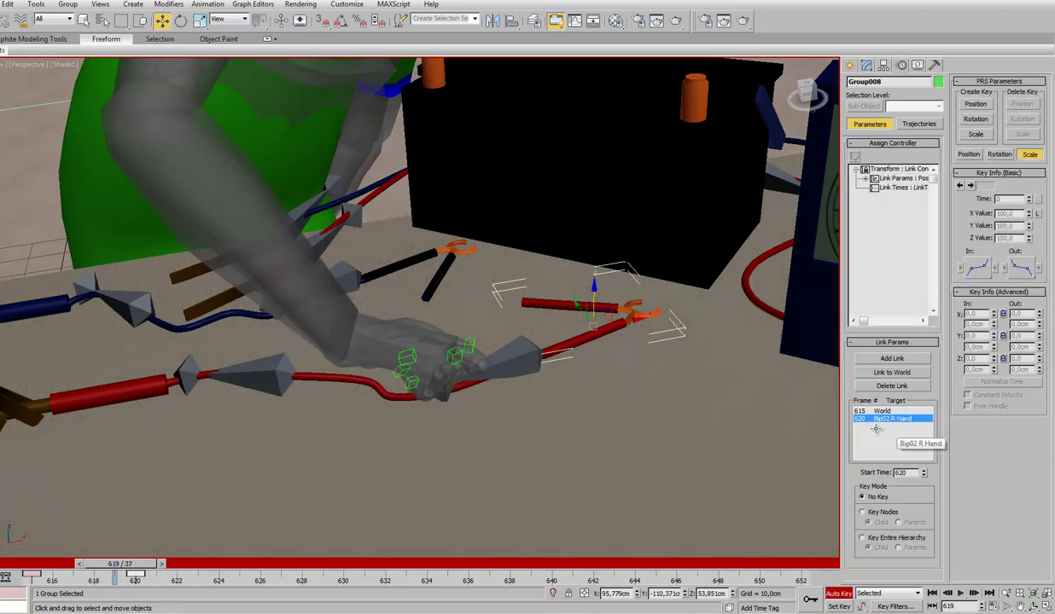
click(152, 572)
drag(152, 572, 271, 572)
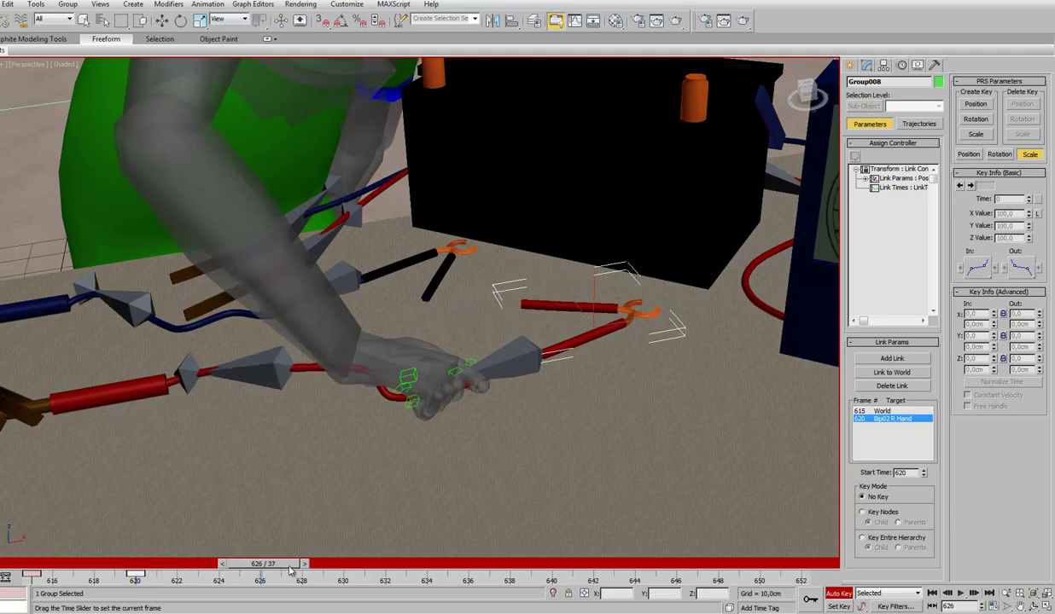
key(w)
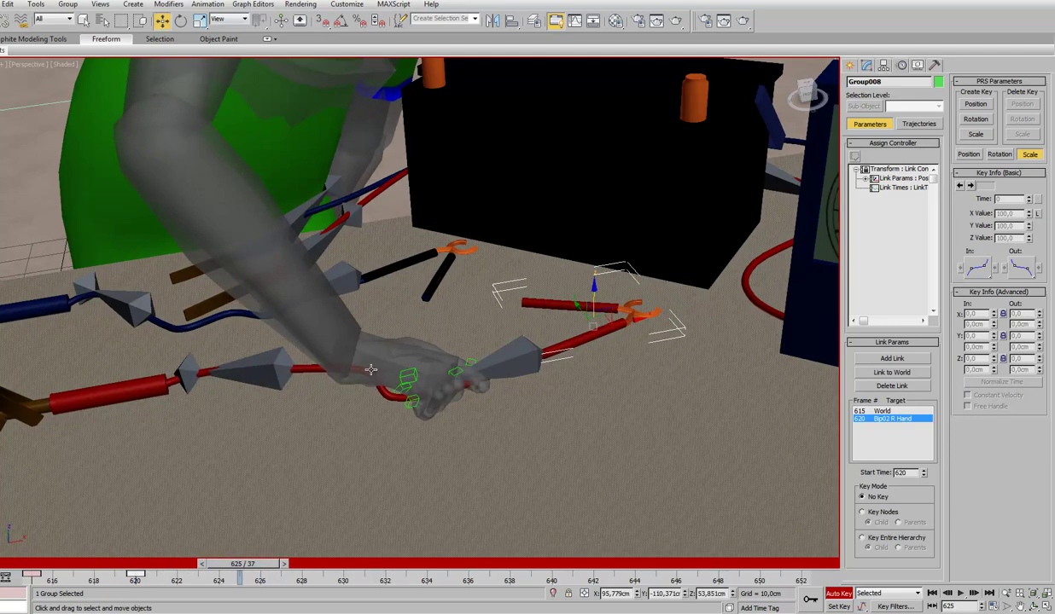
click(384, 356)
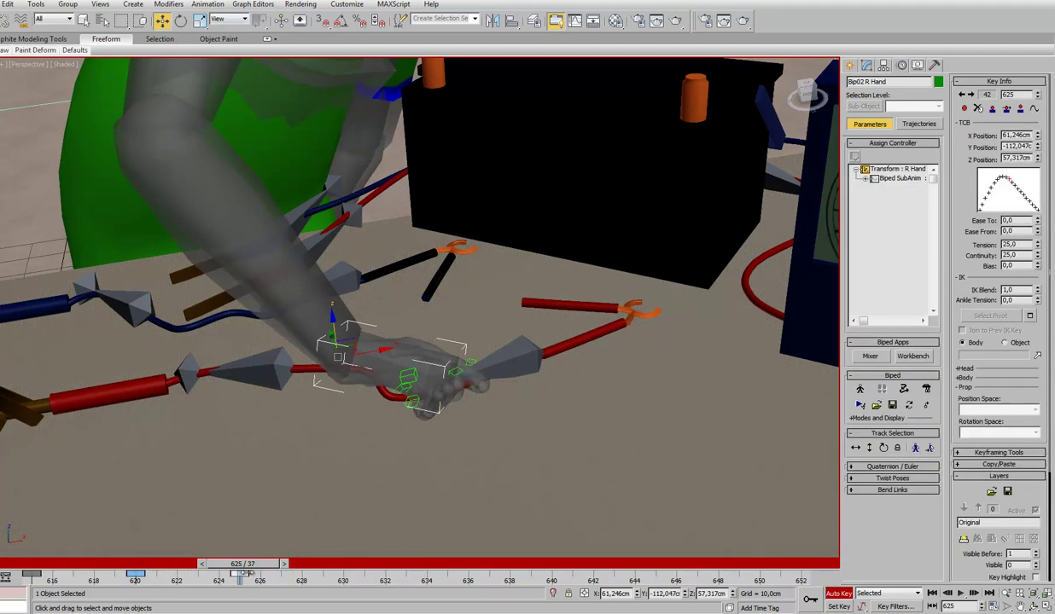
key(q)
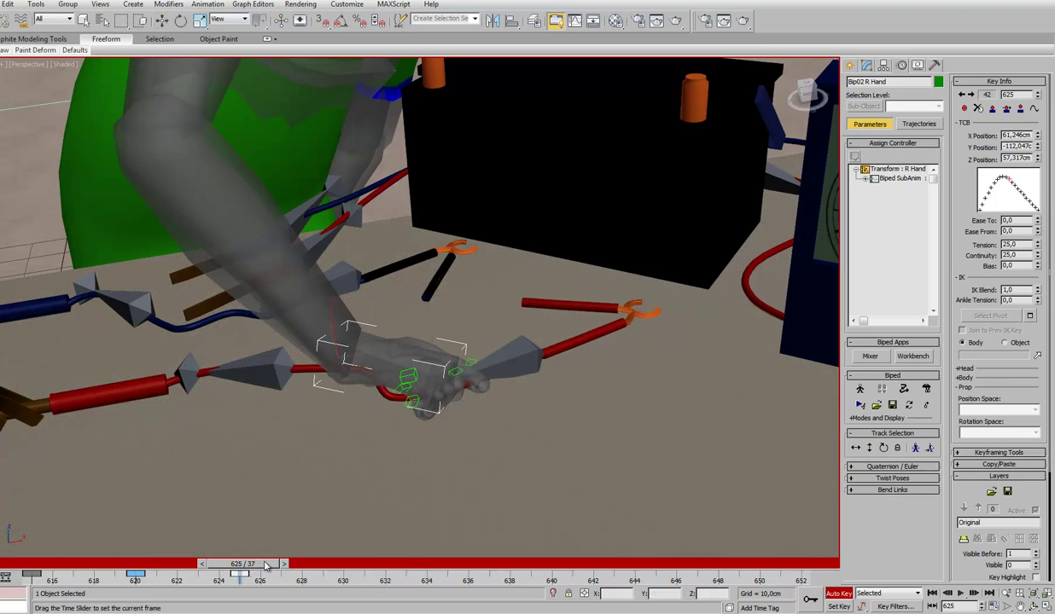
drag(267, 566, 489, 559)
key(w)
Lift Bip02 R Hand up and over the battery's red terminal
mouse_move(559, 399)
alt+middle_down()
mouse_move(539, 396)
mouse_move(524, 419)
alt+middle_up()
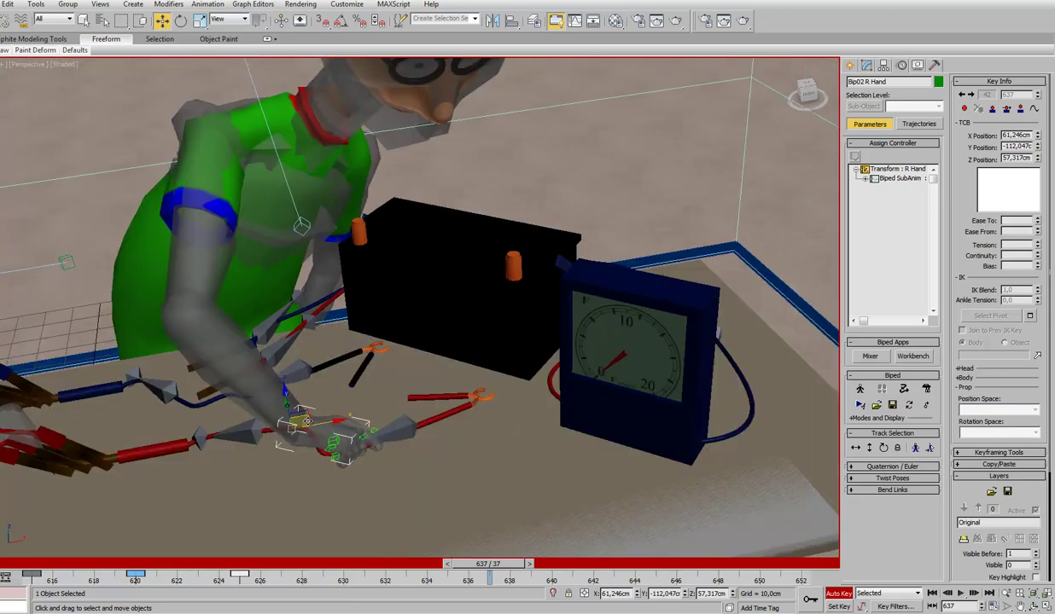
mouse_move(309, 410)
mouse_down()
mouse_move(316, 318)
mouse_move(350, 296)
mouse_up()
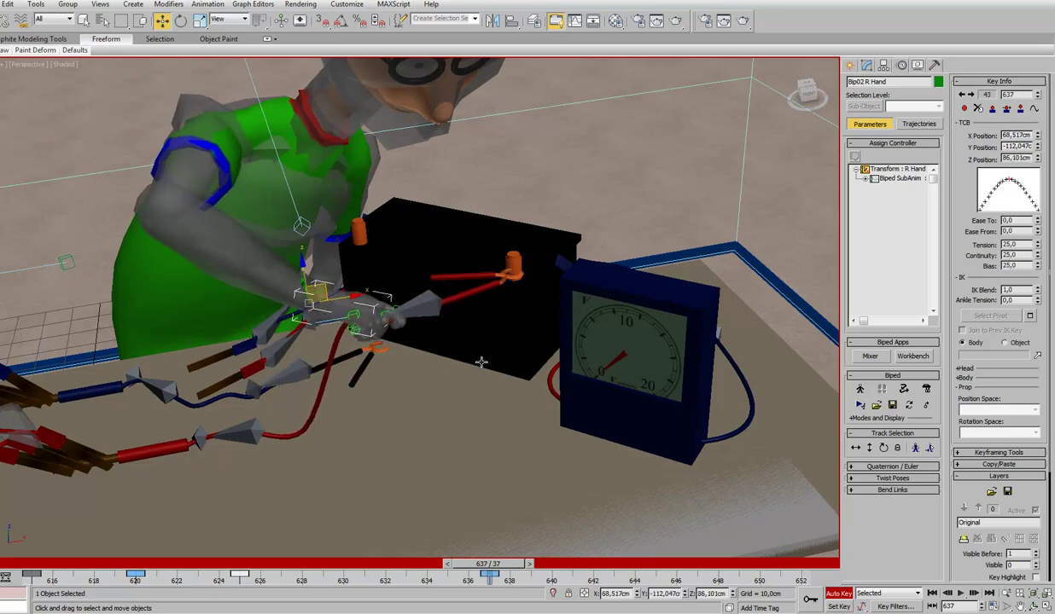
alt+middle_drag(465, 354, 546, 350)
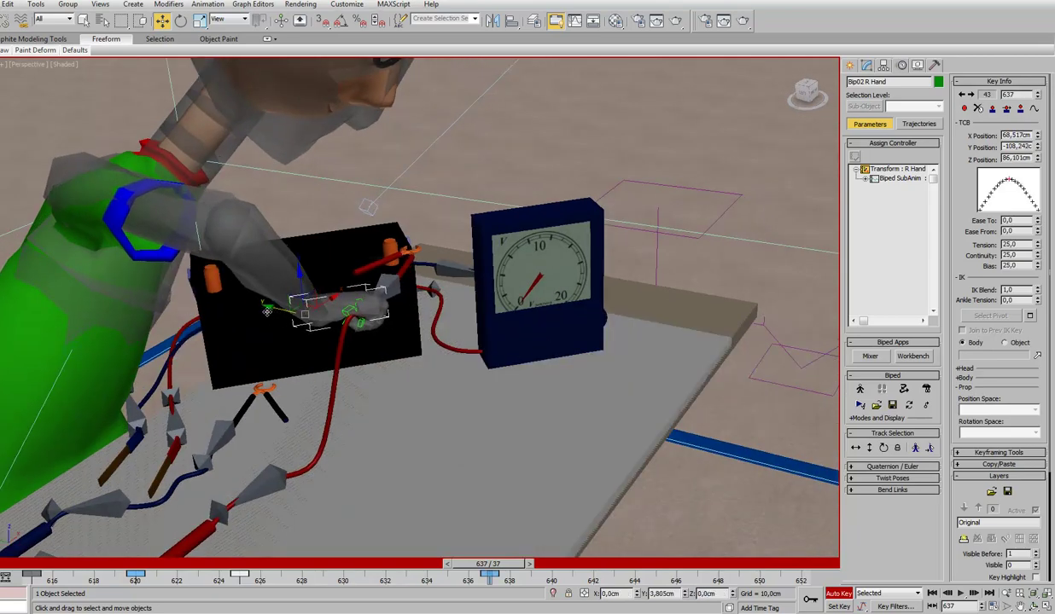
drag(290, 314, 278, 308)
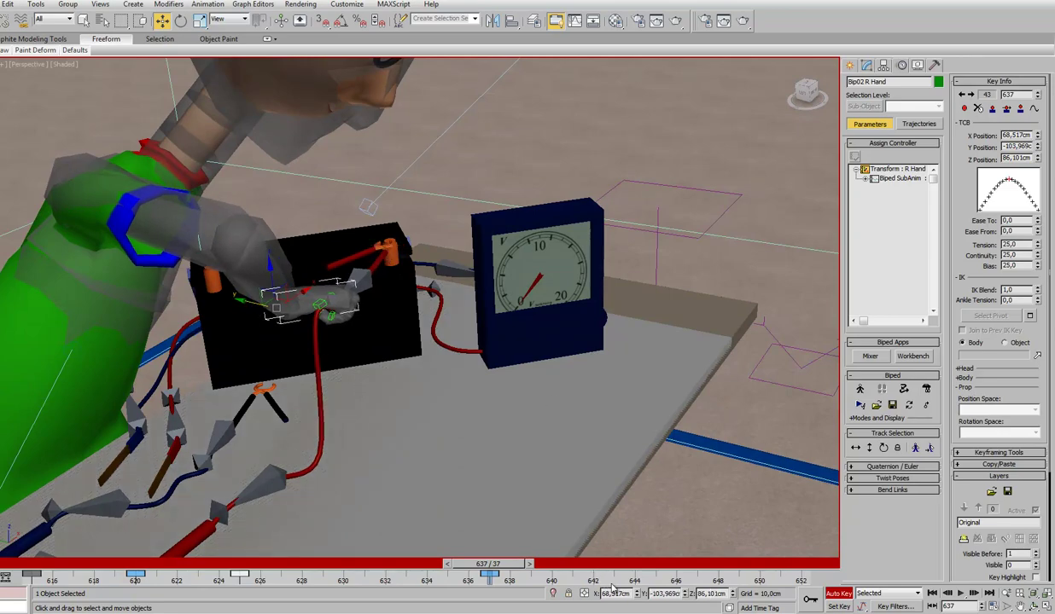
Slide the new hand key from frame 637 to 632, review the reach, and select the red clip
ctrl+alt+right_drag(612, 588, 410, 584)
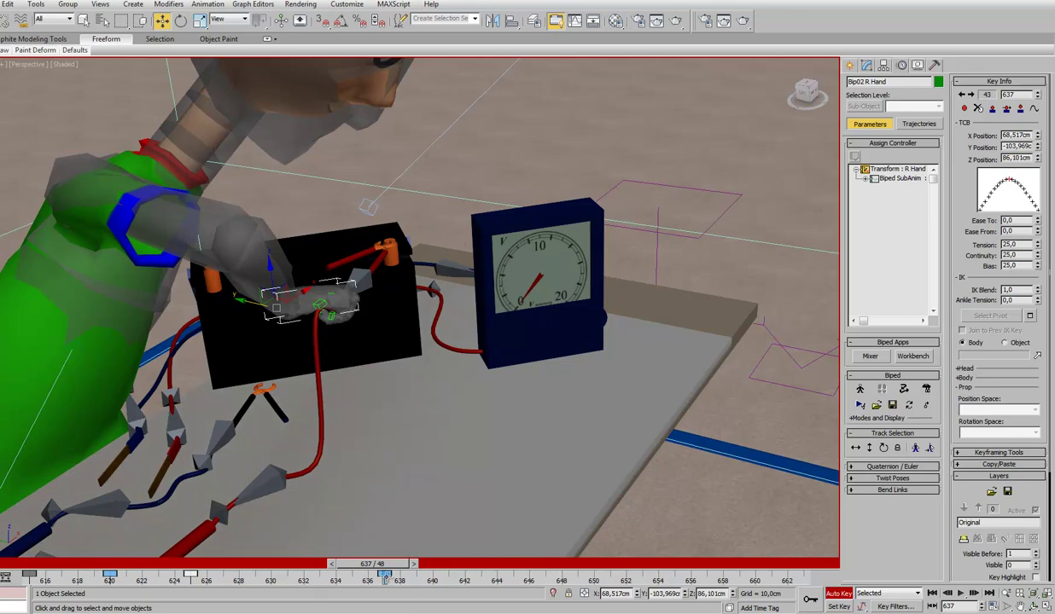
drag(386, 580, 303, 580)
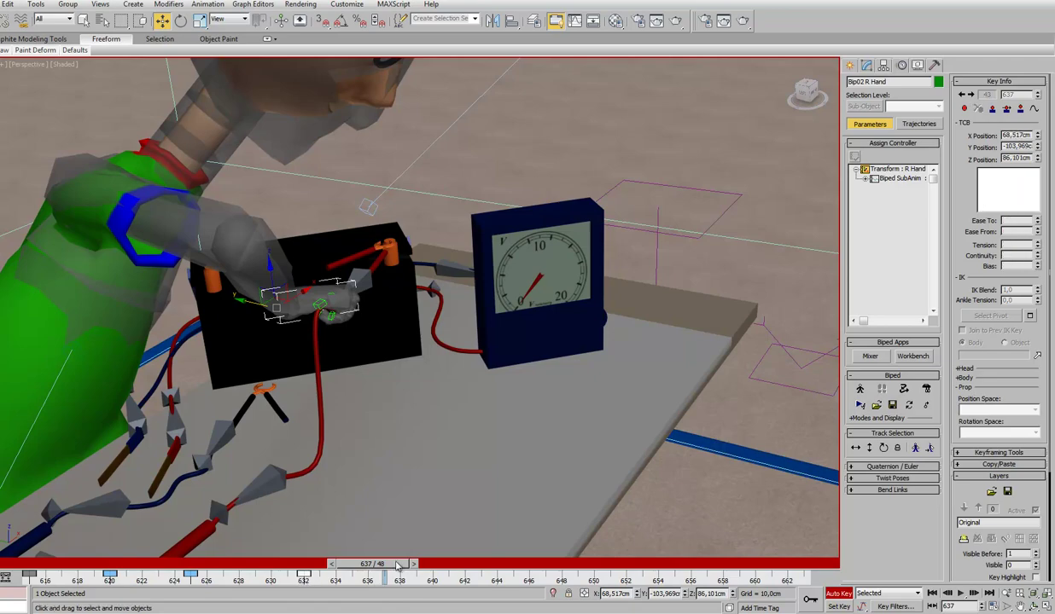
mouse_move(398, 567)
mouse_down()
mouse_move(300, 584)
mouse_move(336, 584)
mouse_up()
key(w)
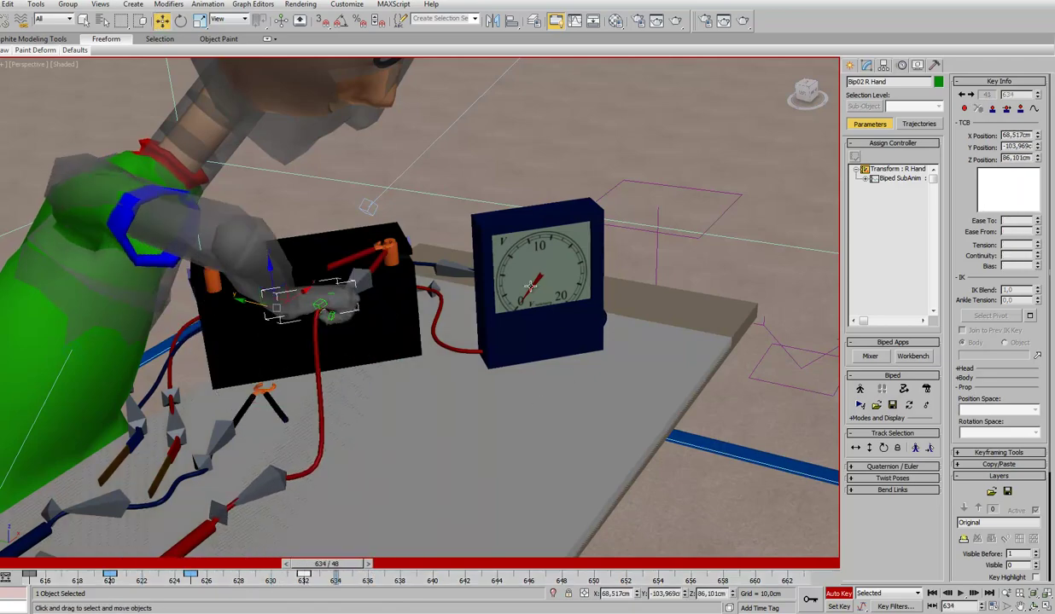
click(376, 258)
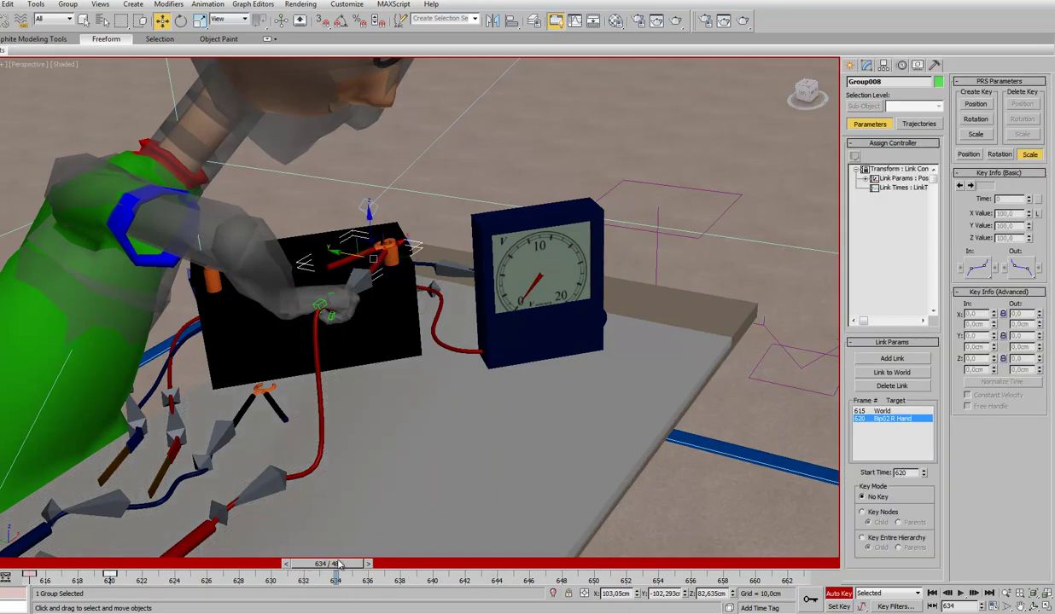
Link Group008 to World at frame 633, then scrub and orbit to verify it stays on the terminal
mouse_move(348, 567)
mouse_down()
mouse_move(305, 577)
mouse_move(346, 577)
mouse_up()
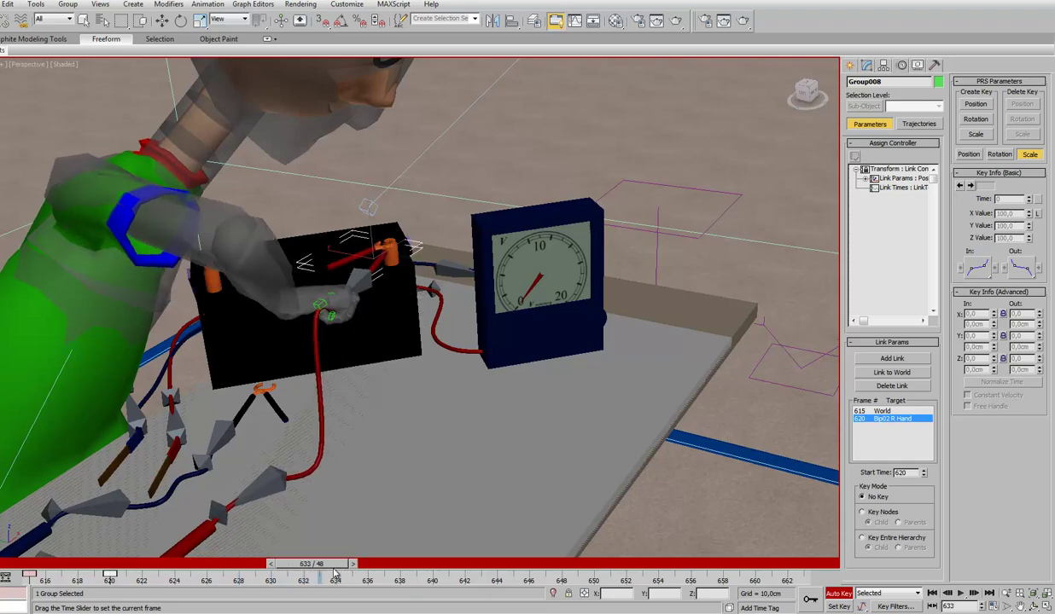
key(w)
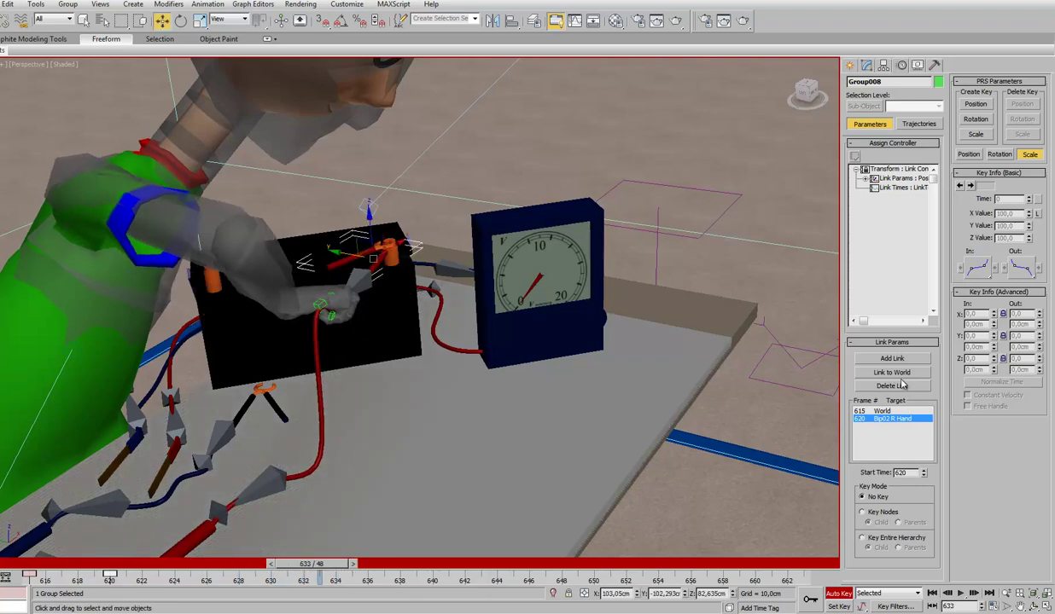
click(892, 373)
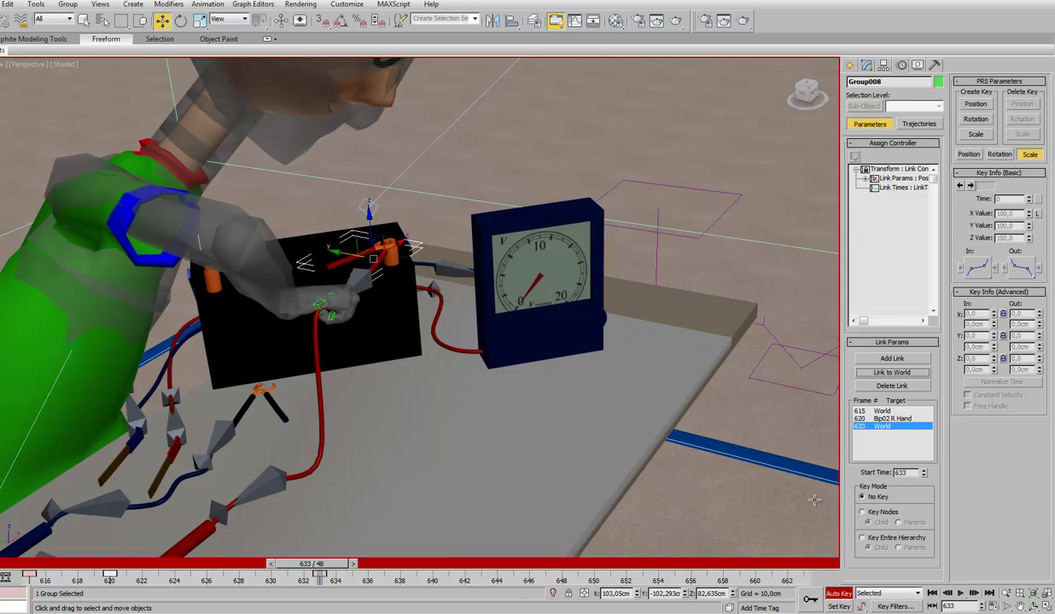
mouse_move(328, 565)
mouse_down()
mouse_move(269, 581)
mouse_move(407, 589)
mouse_move(206, 583)
mouse_move(337, 579)
mouse_move(322, 581)
mouse_up()
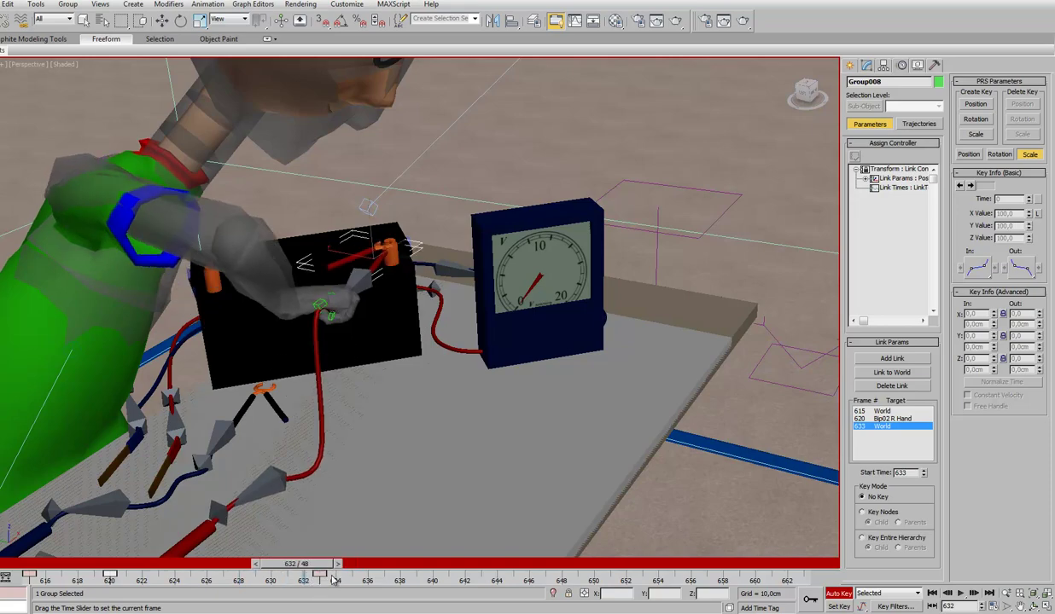
key(w)
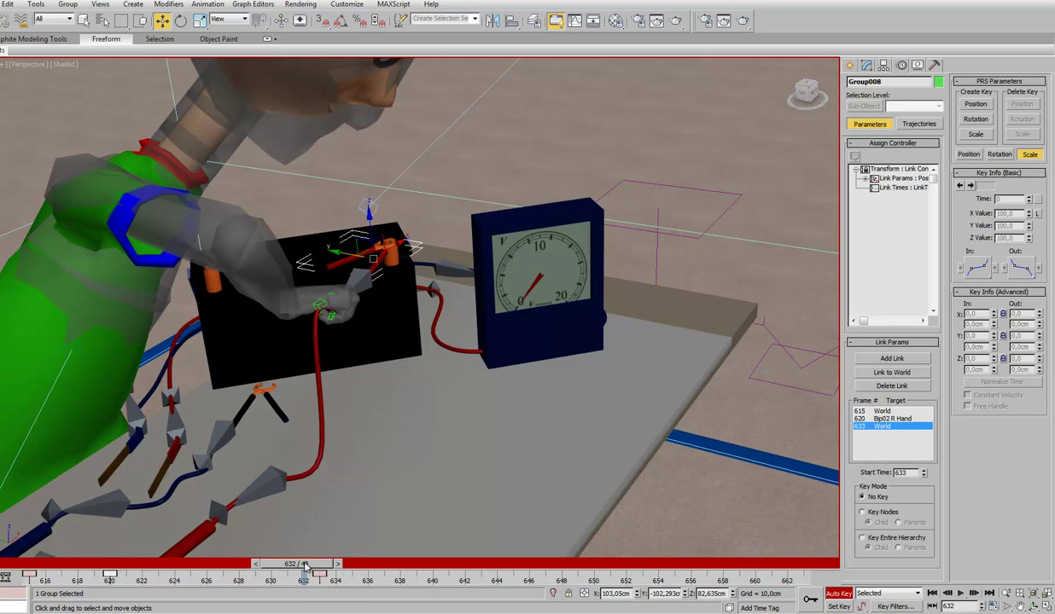
mouse_move(305, 567)
mouse_down()
mouse_move(111, 572)
mouse_move(290, 582)
mouse_move(401, 574)
mouse_move(335, 581)
mouse_up()
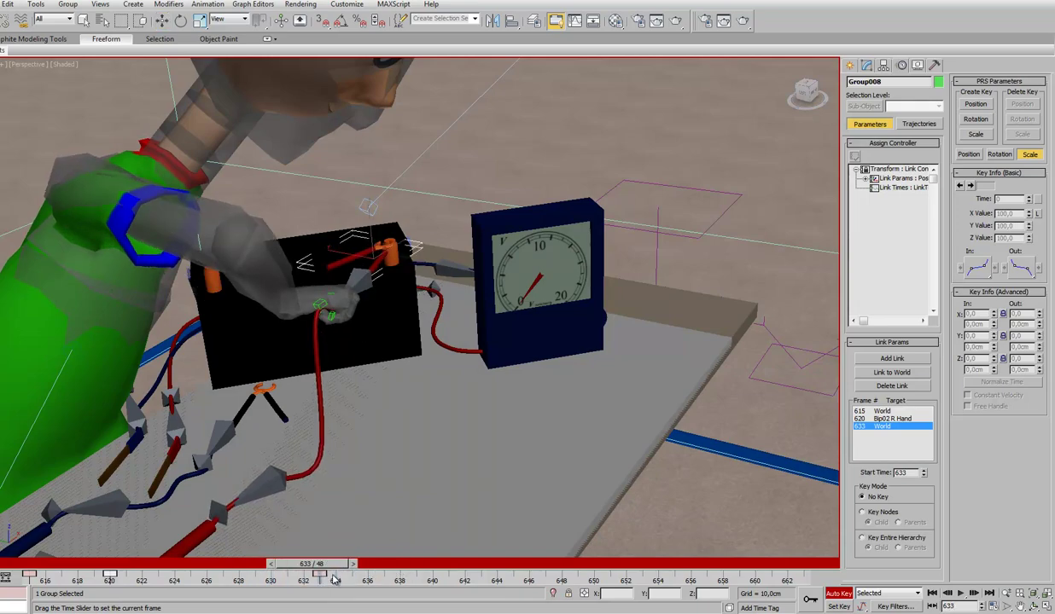
key(w)
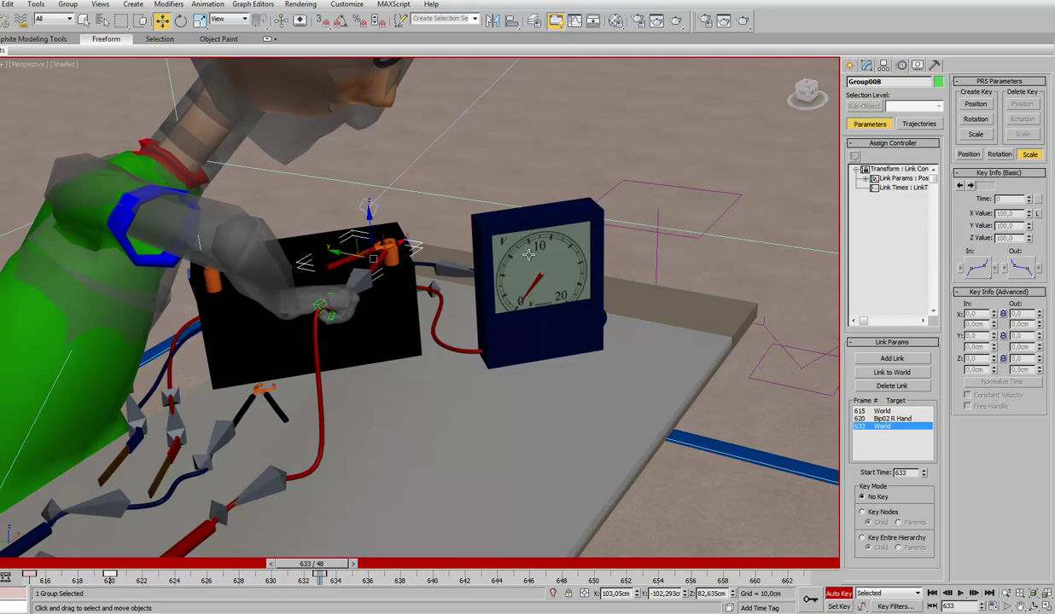
mouse_move(529, 255)
alt+middle_down()
mouse_move(502, 287)
mouse_move(518, 294)
mouse_move(522, 317)
alt+middle_up()
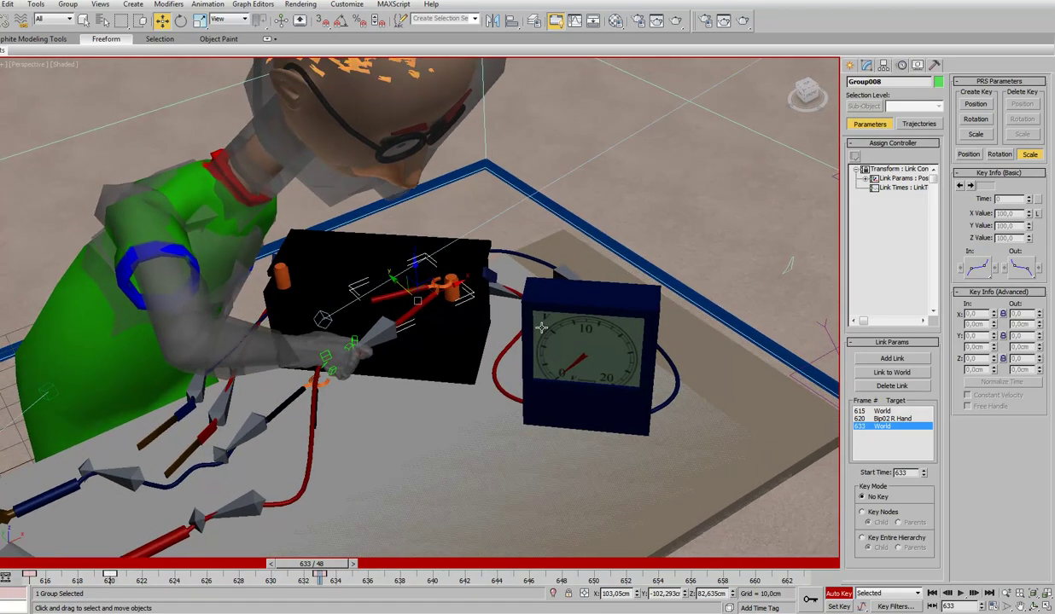
scroll(541, 327, up, 3)
Select Bip02 R Hand and set its frame-632 key's Bias to 0
click(252, 355)
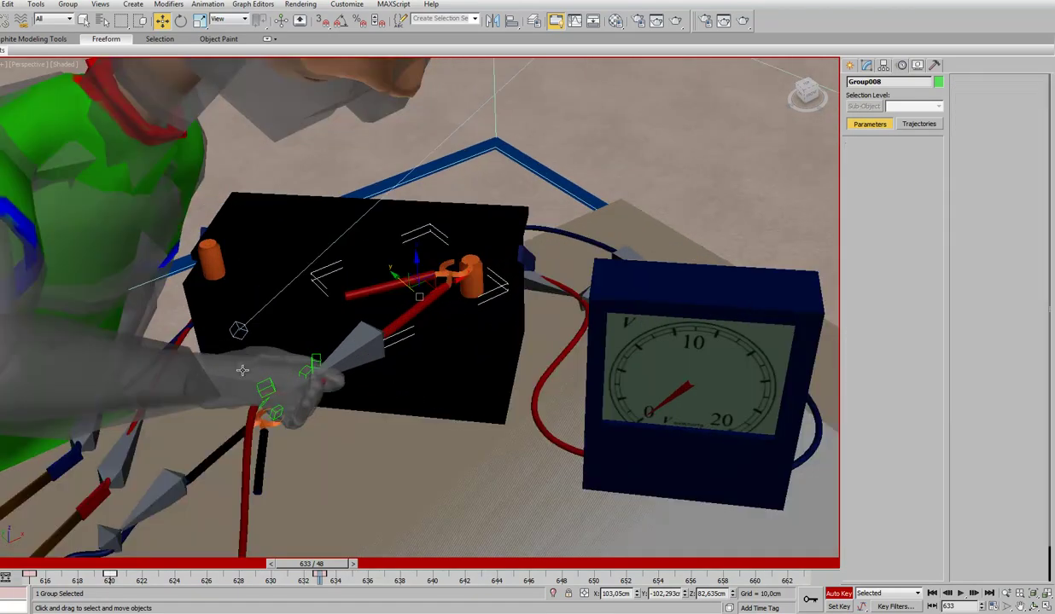
middle_drag(398, 430, 453, 309)
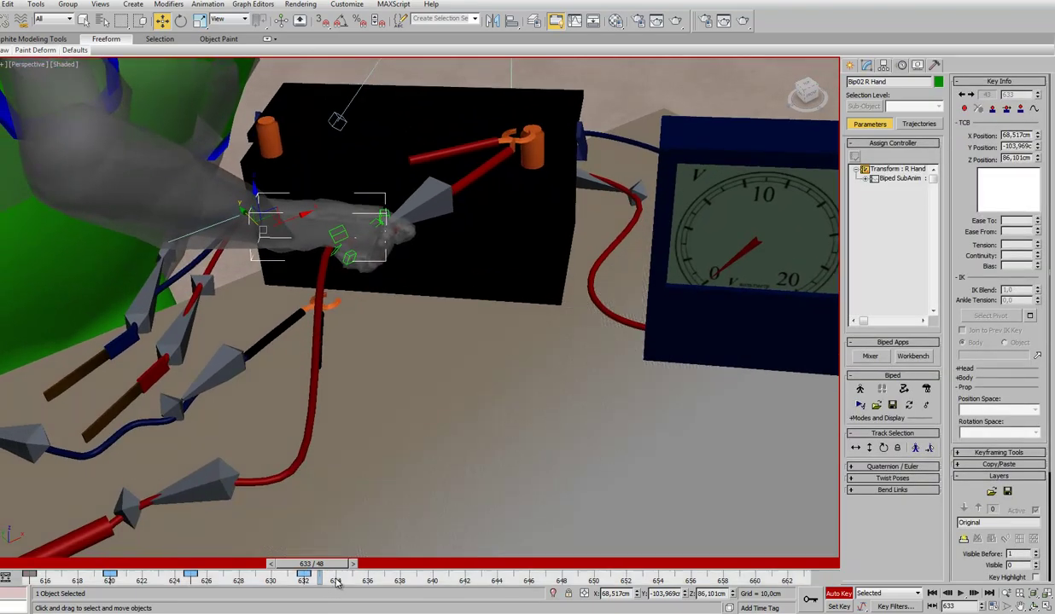
key(ctrl+z)
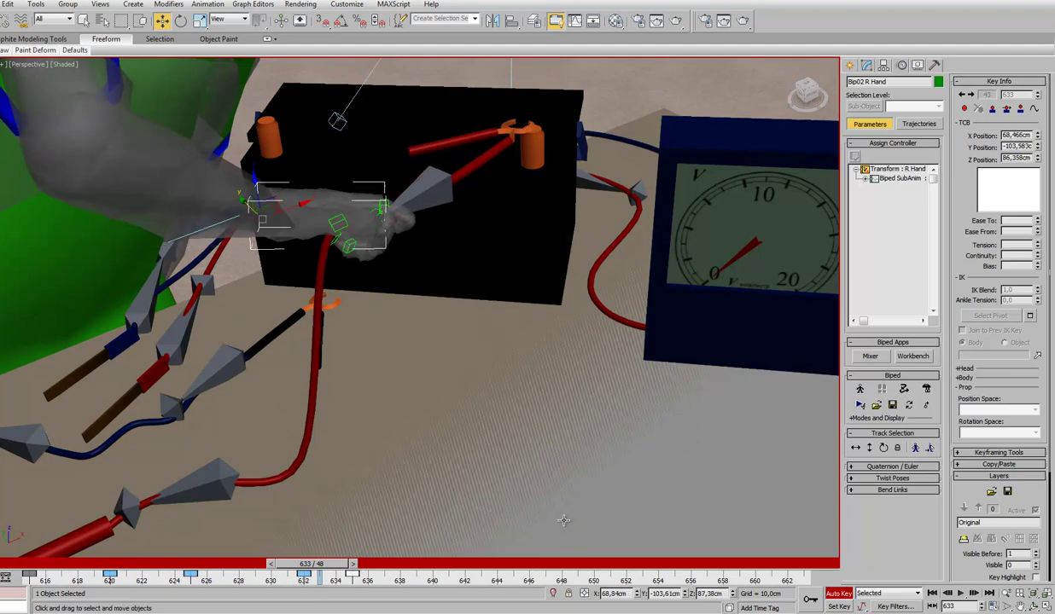
mouse_move(350, 565)
mouse_down()
mouse_move(382, 564)
mouse_move(339, 564)
mouse_up()
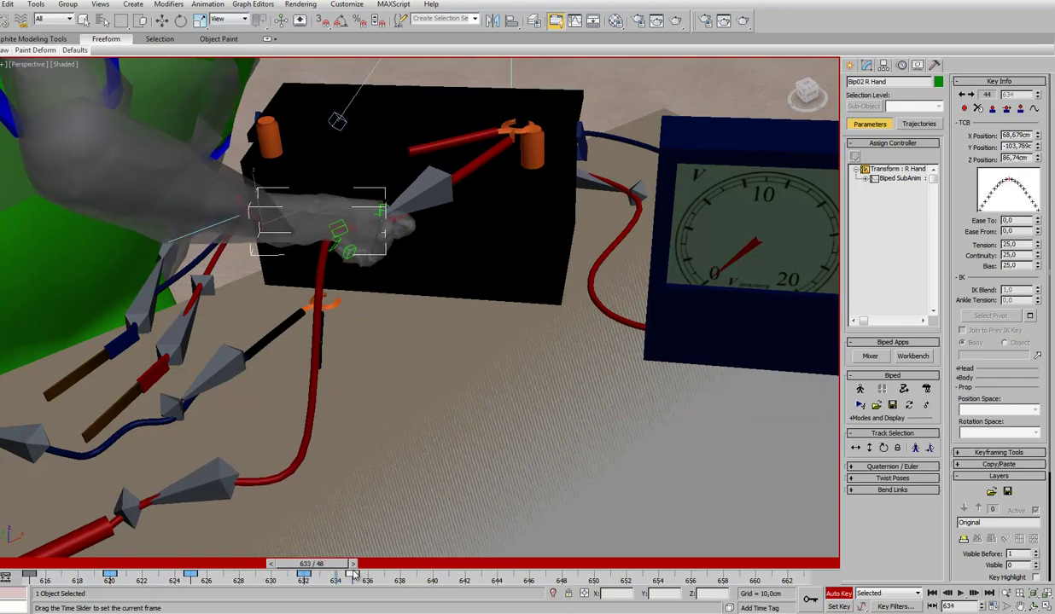
key(w)
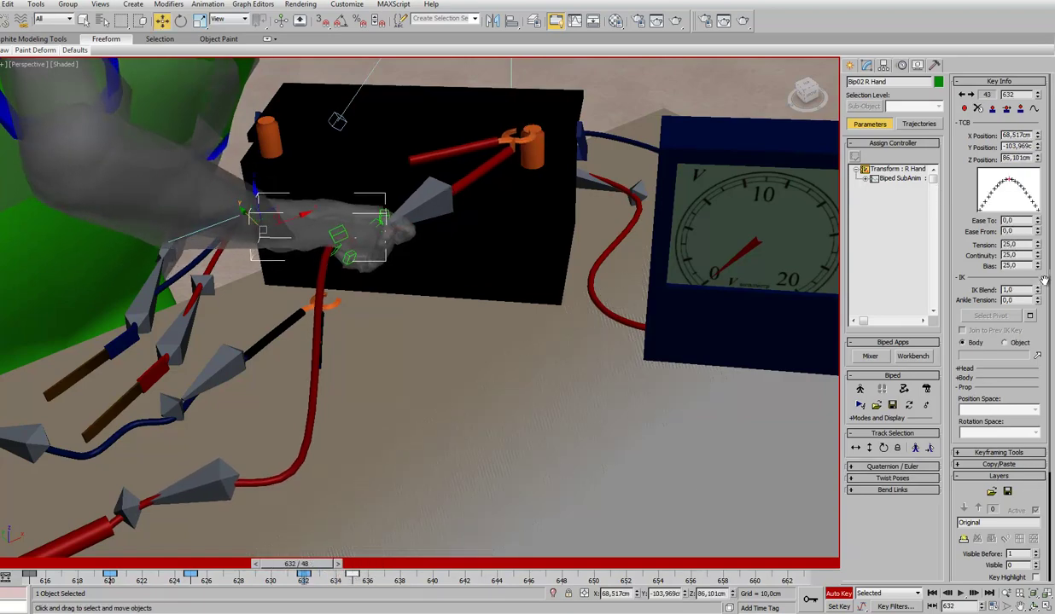
drag(1038, 267, 1014, 568)
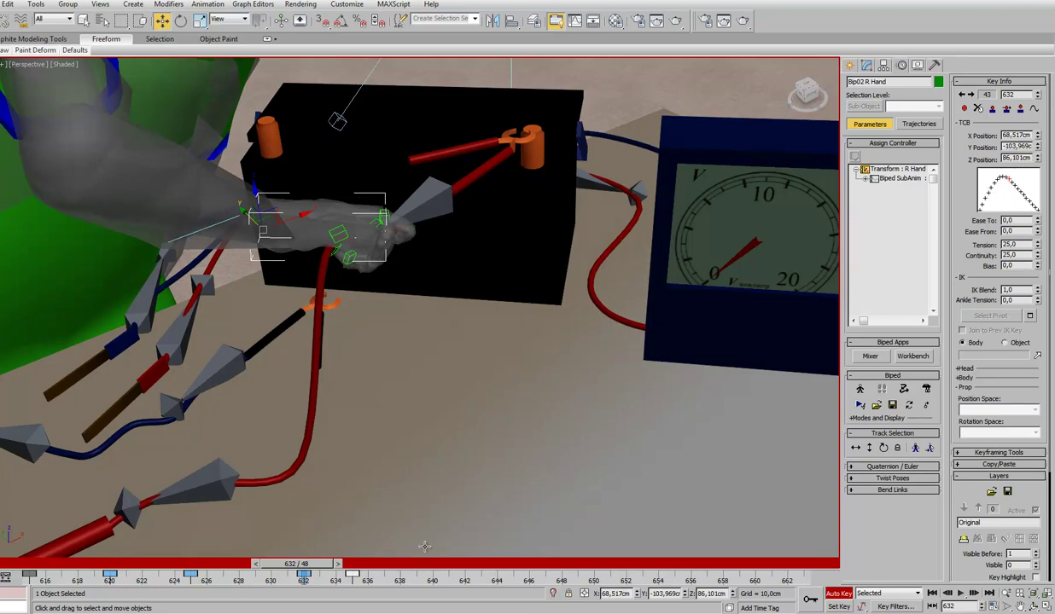
Set the frame-635 key's Bias to 50, then scrub ahead to frame 639
right_click(352, 576)
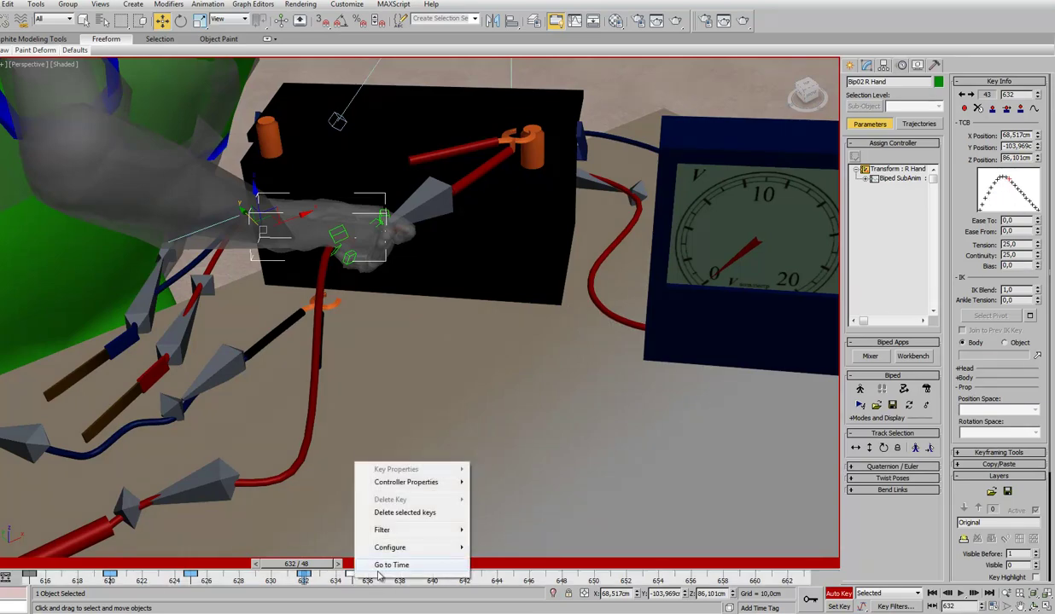
click(376, 565)
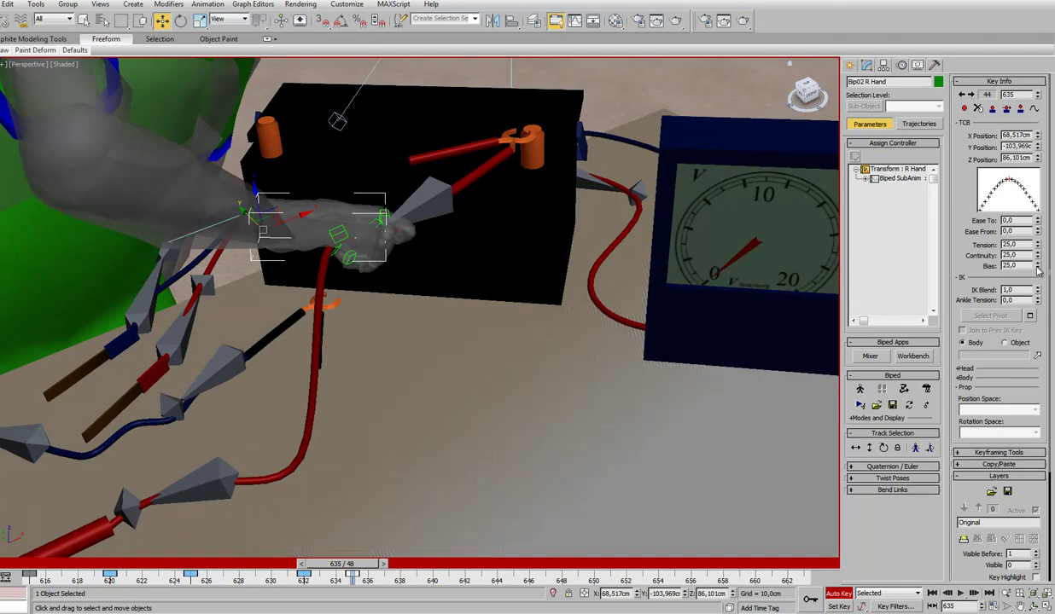
drag(1039, 269, 1016, 555)
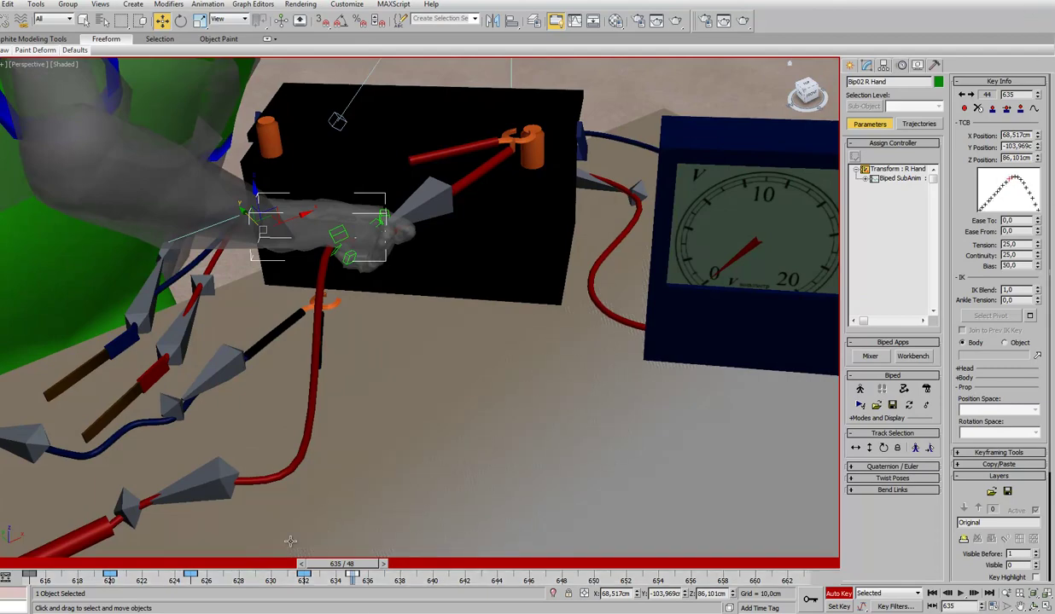
mouse_move(347, 579)
mouse_down()
mouse_move(304, 581)
mouse_move(352, 571)
mouse_up()
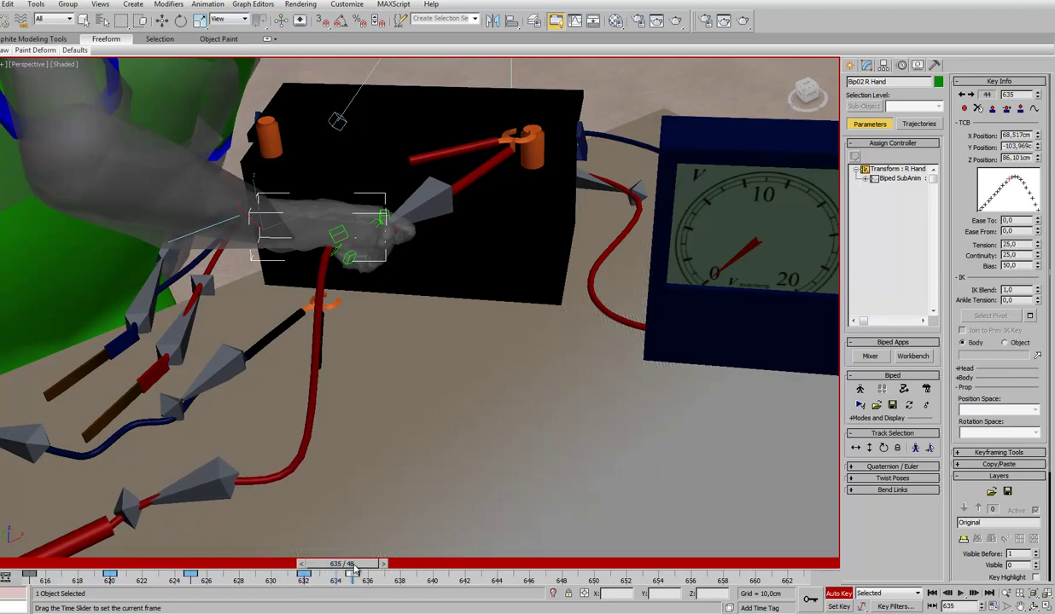
drag(351, 571, 401, 569)
Orbit to the hand and rotate Bip02 R Hand upright at frame 639
key(w)
middle_drag(565, 314, 614, 294)
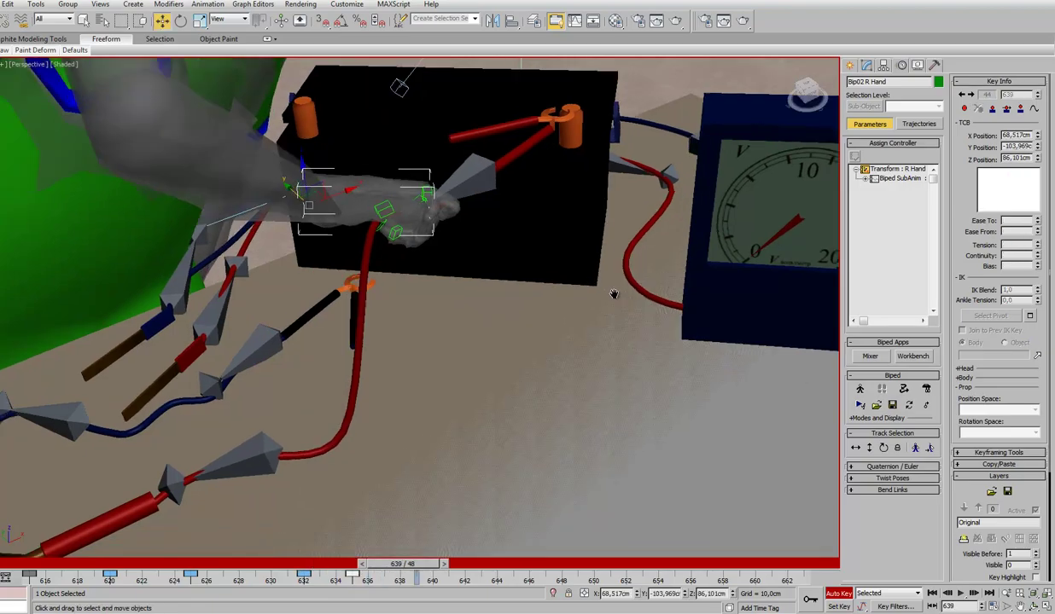
scroll(688, 229, down, 5)
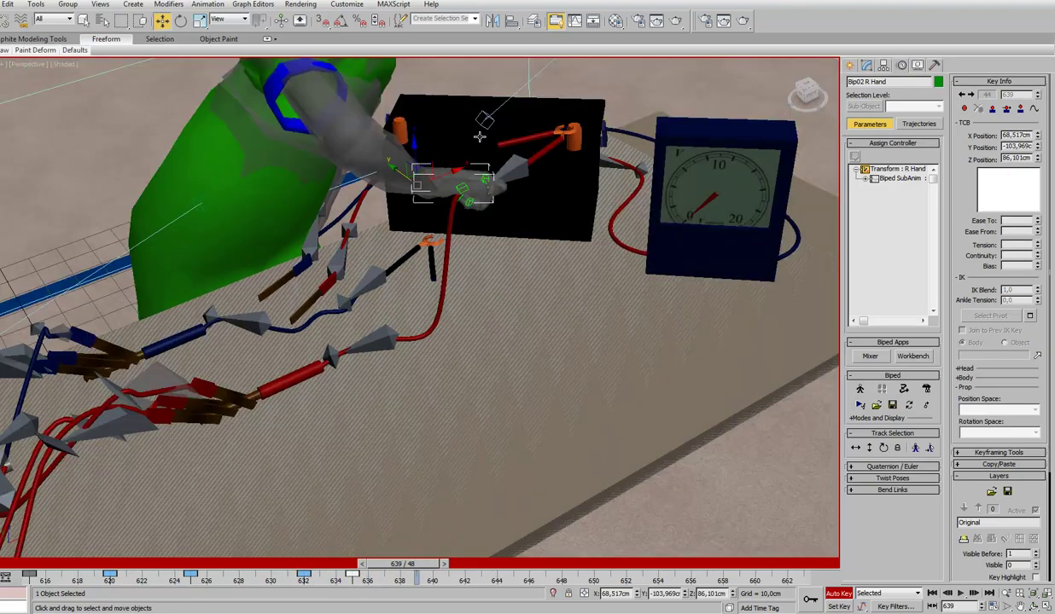
alt+middle_drag(479, 136, 496, 291)
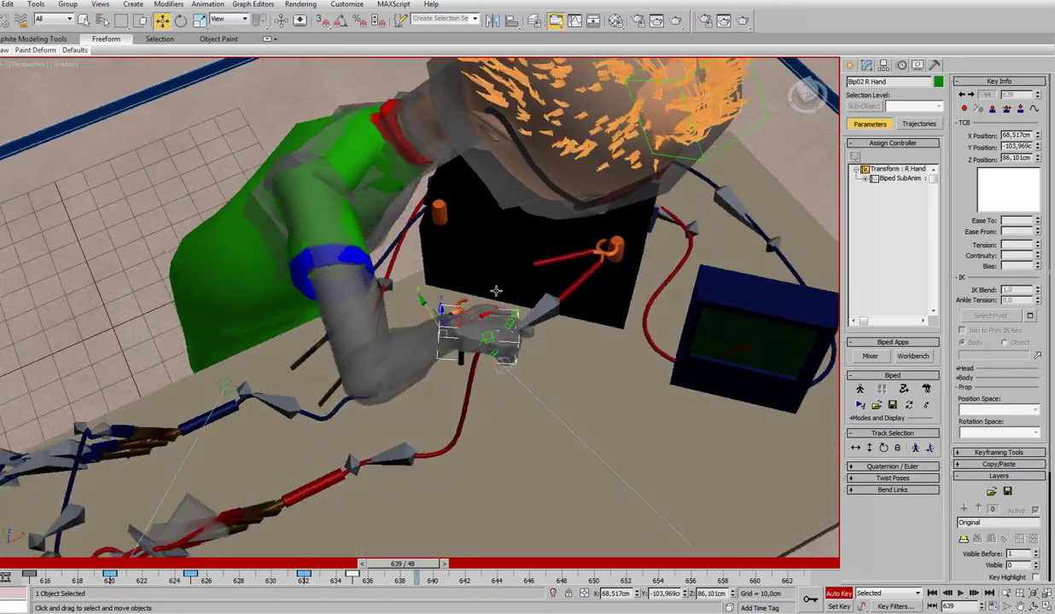
scroll(496, 291, up, 5)
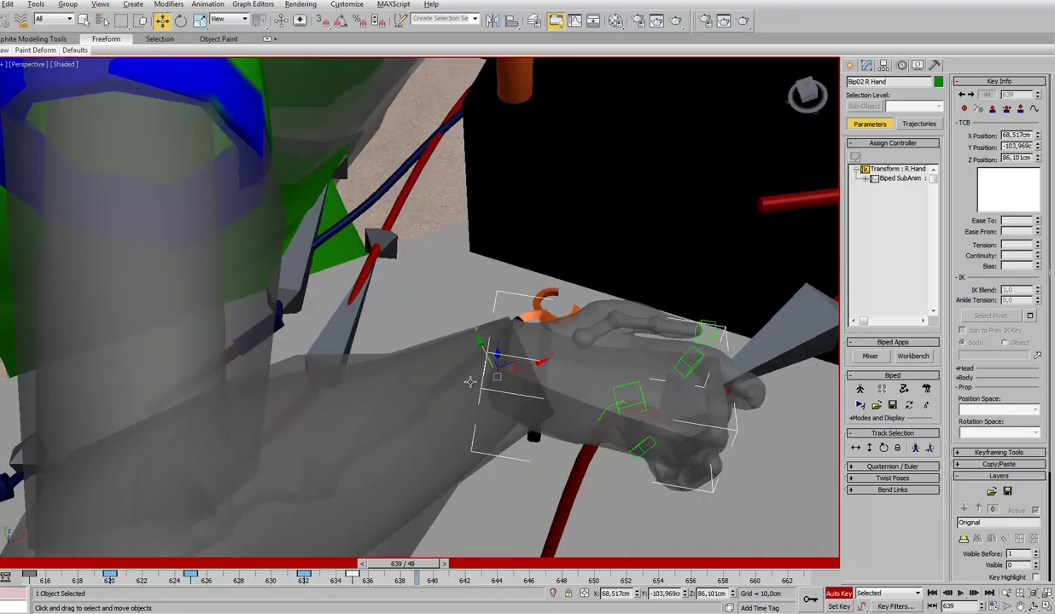
alt+middle_drag(470, 381, 500, 378)
right_click(500, 379)
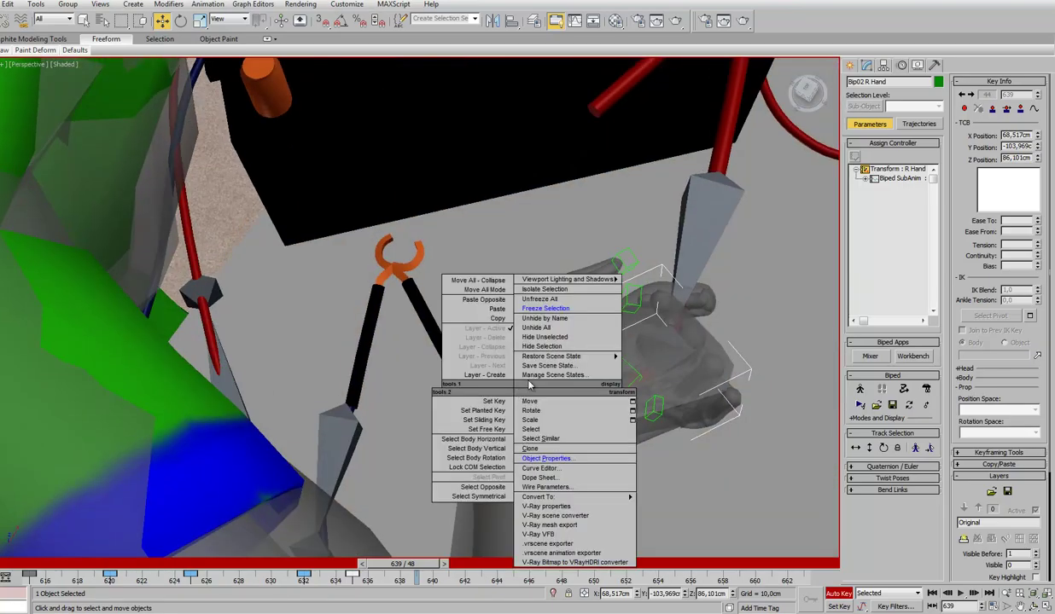
click(561, 414)
drag(554, 435, 650, 309)
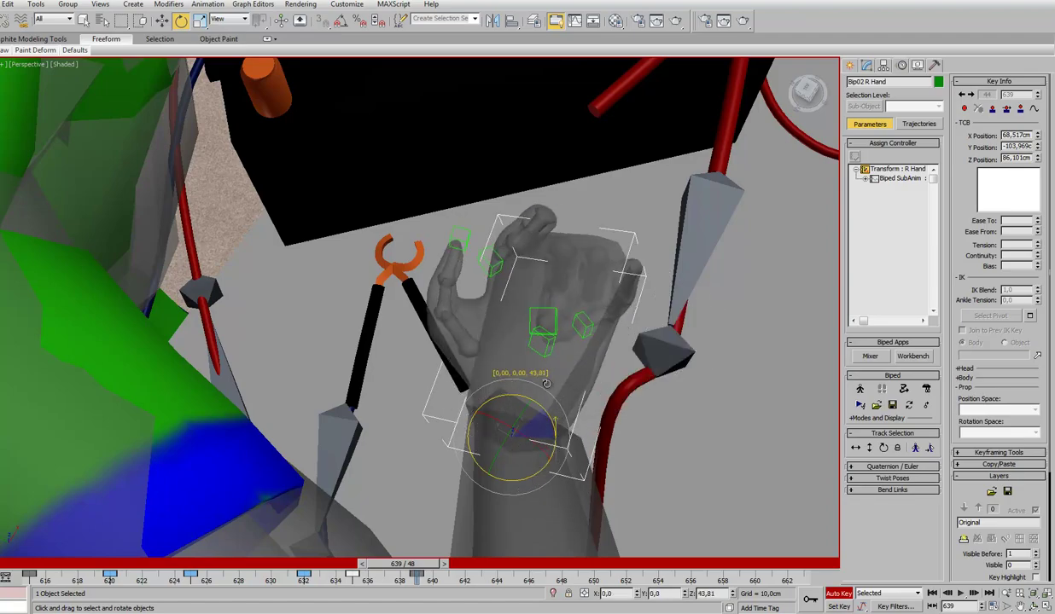
Move the hand down onto the black-handled clip, lowering it to Z 62.311 cm
alt+middle_drag(644, 324, 569, 359)
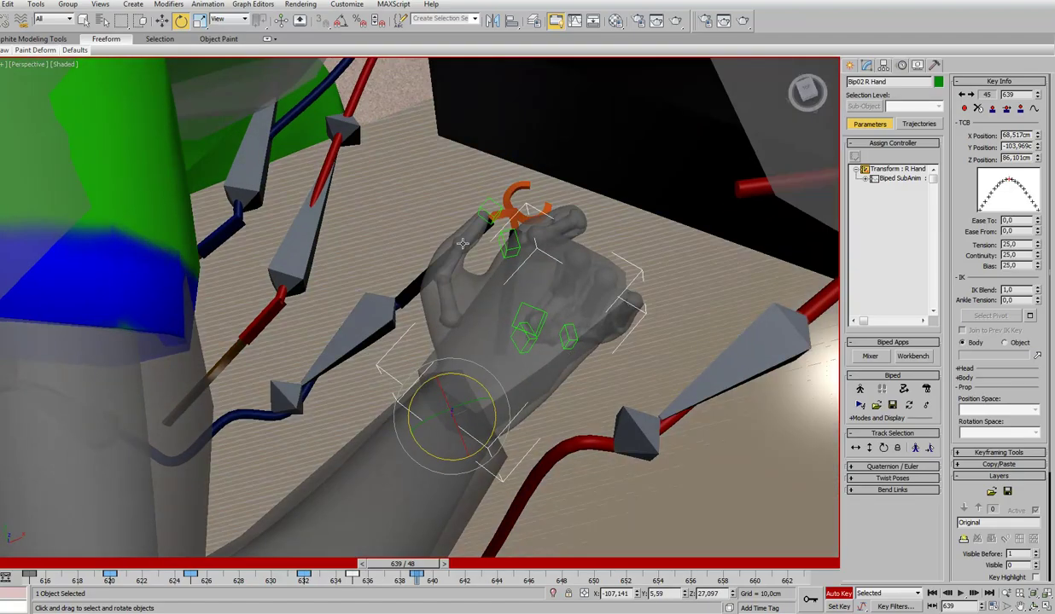
right_click(401, 195)
click(425, 205)
alt+middle_drag(639, 366, 551, 331)
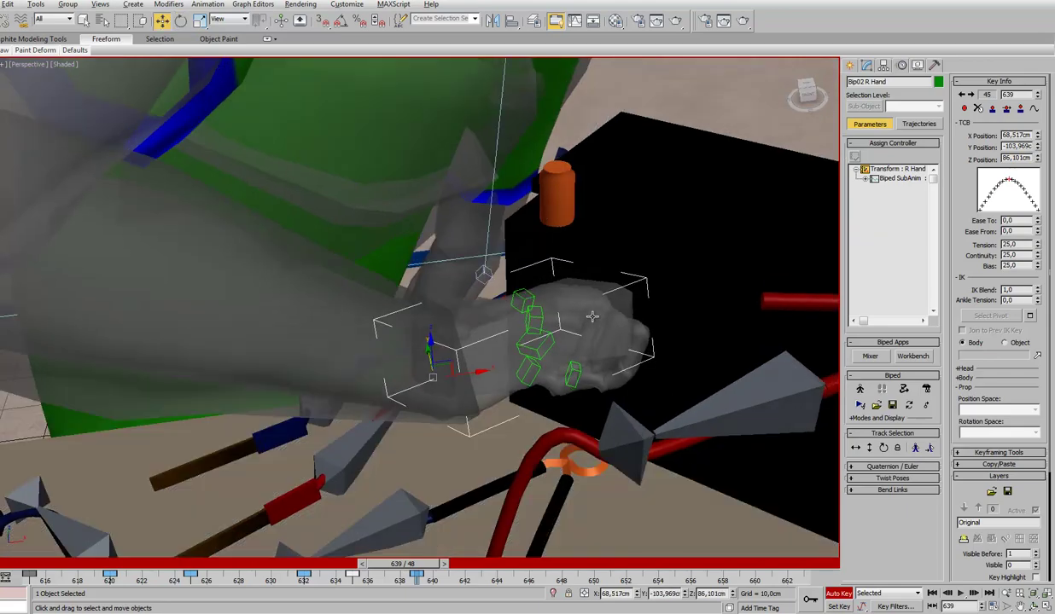
drag(445, 343, 426, 522)
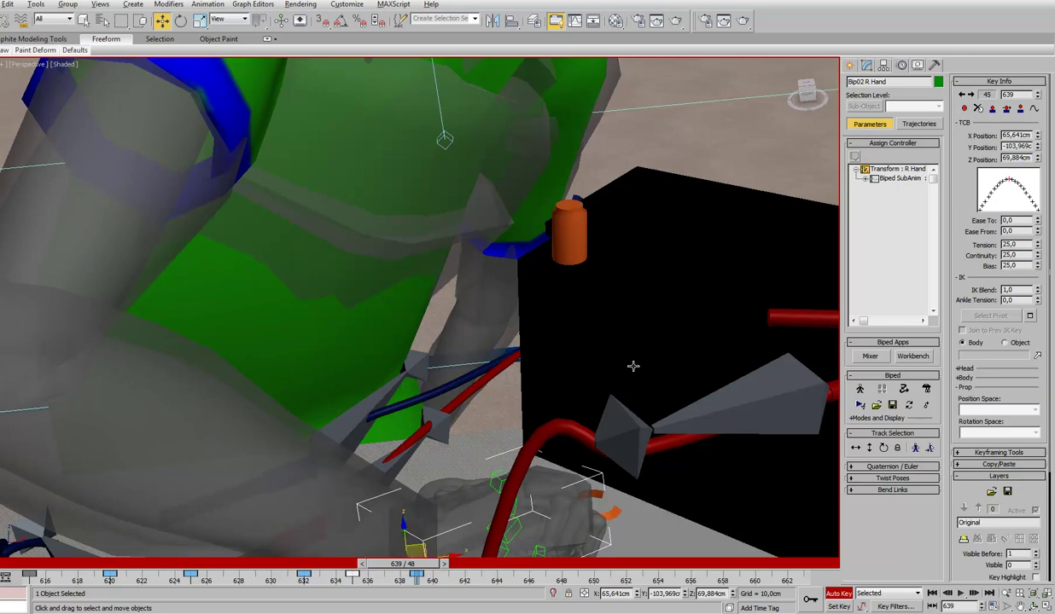
alt+middle_drag(632, 366, 611, 371)
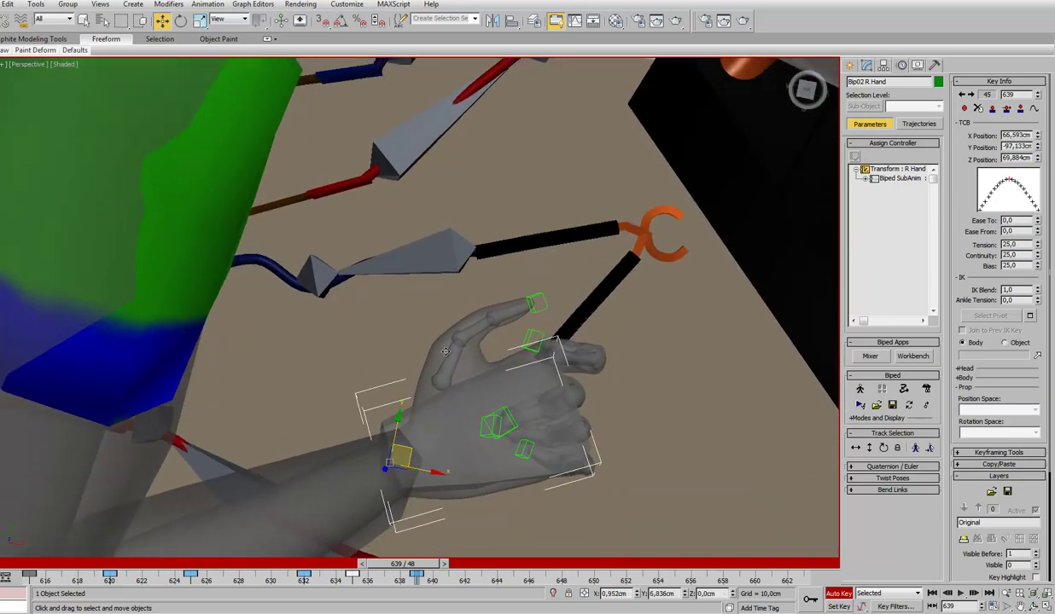
mouse_move(408, 476)
mouse_down()
mouse_move(485, 329)
mouse_move(498, 373)
mouse_up()
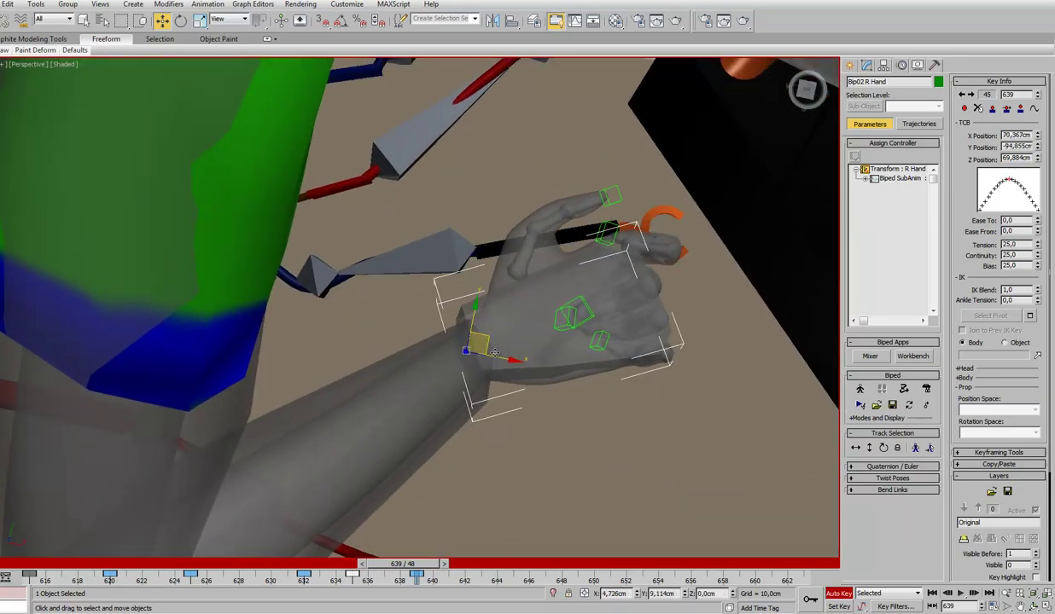
mouse_move(722, 330)
alt+middle_down()
mouse_move(737, 242)
mouse_move(431, 565)
alt+middle_up()
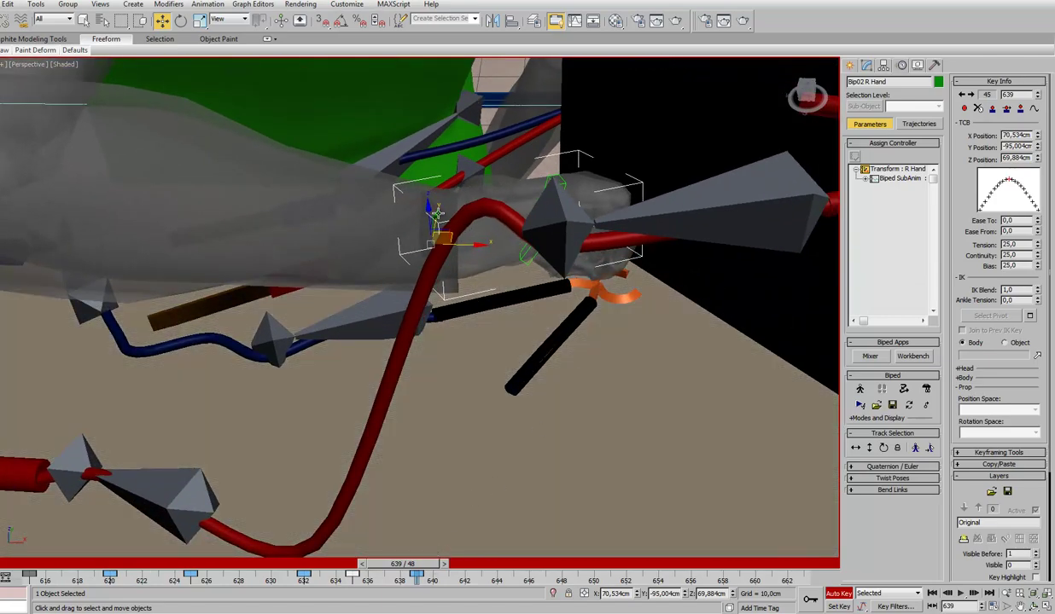
drag(437, 211, 441, 288)
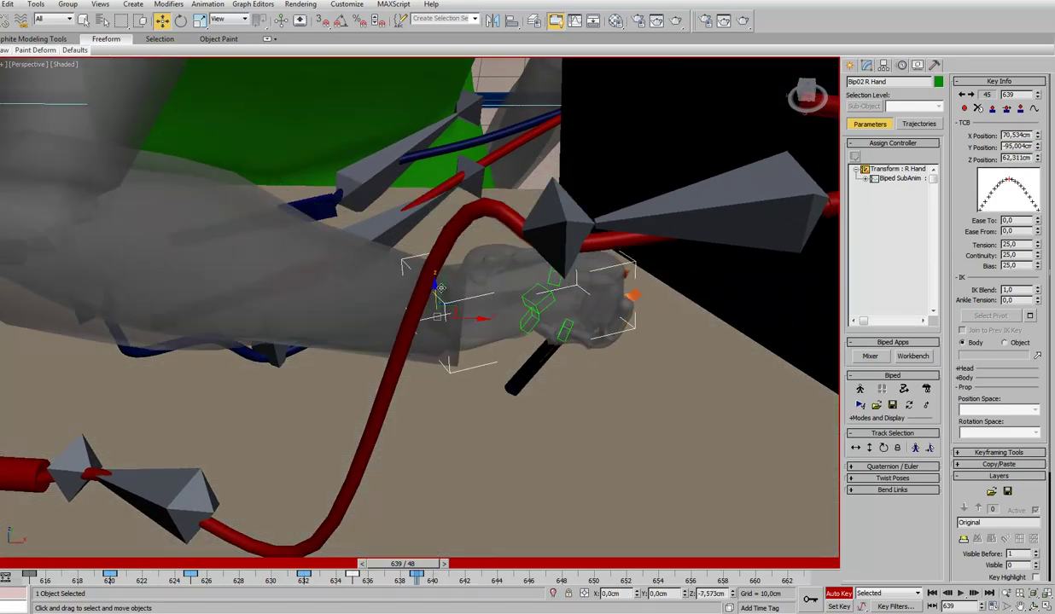
click(417, 573)
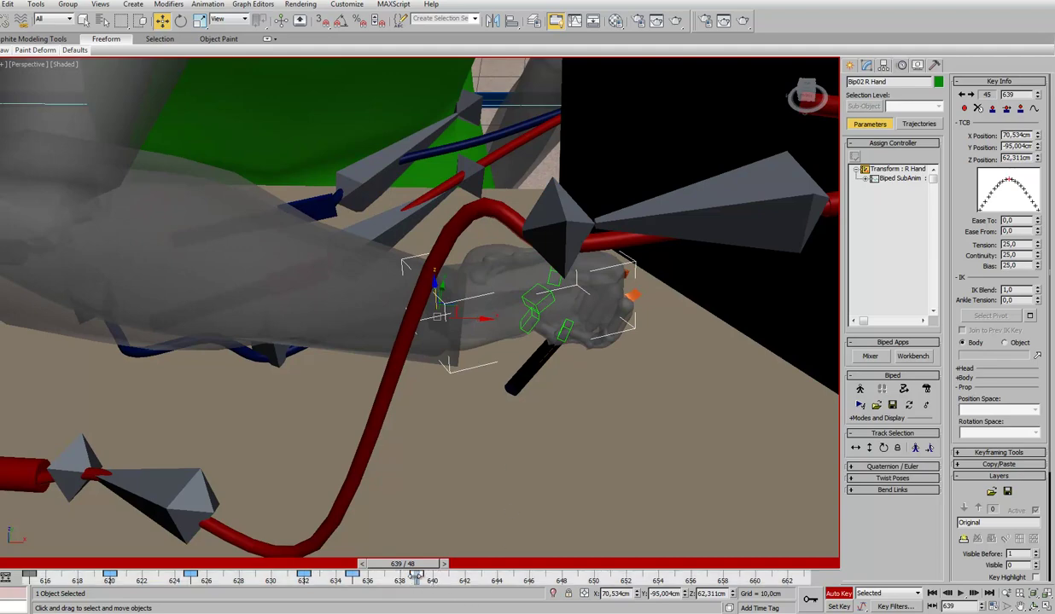
Copy the hand's frame-639 key to frame 643 and scrub to review the hold
shift+drag(417, 577, 485, 583)
drag(423, 568, 453, 587)
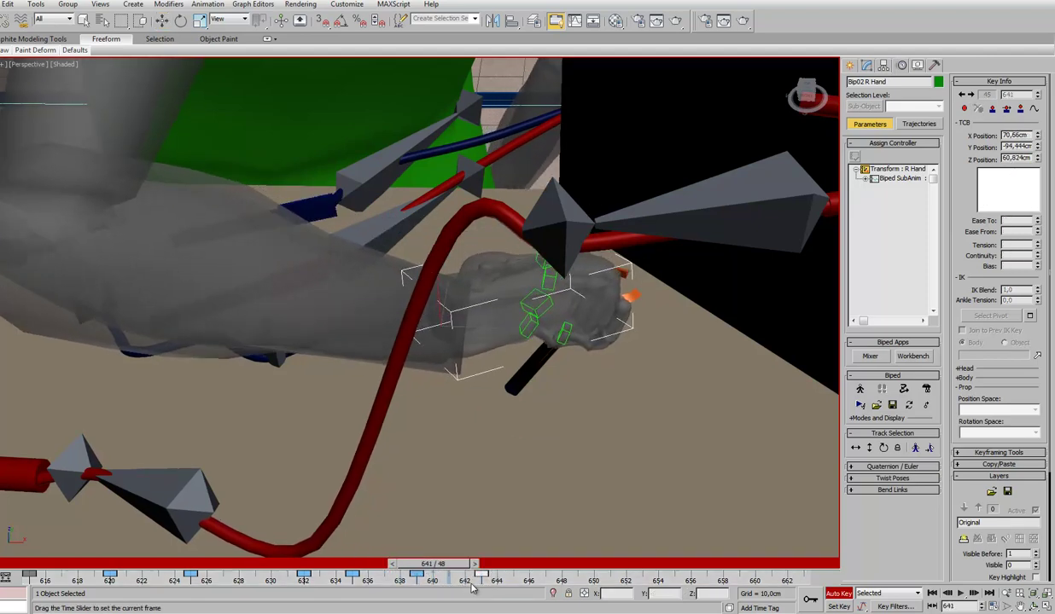
key(period)
key(period)
drag(493, 582, 431, 581)
key(w)
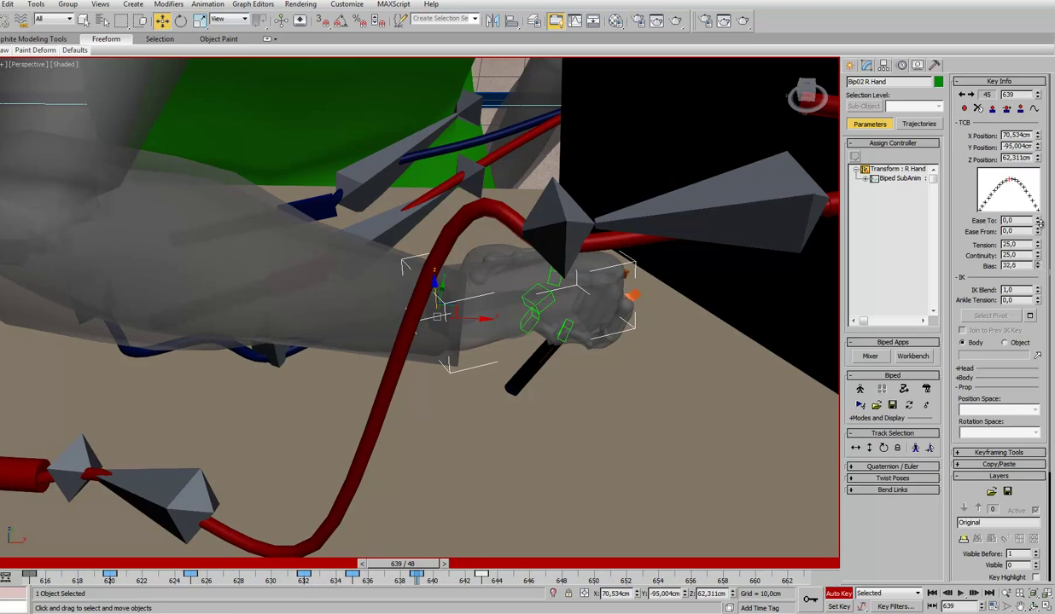
Give the frame-643 key a Bias of 50, review the hold, and return to frame 639
right_click(481, 577)
click(506, 563)
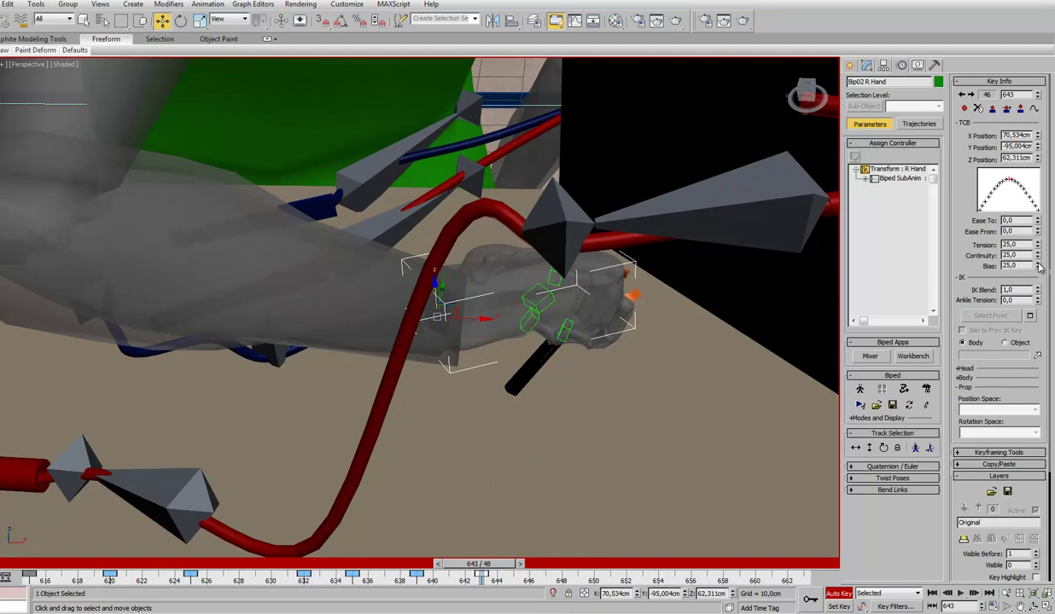
drag(1039, 267, 1009, 26)
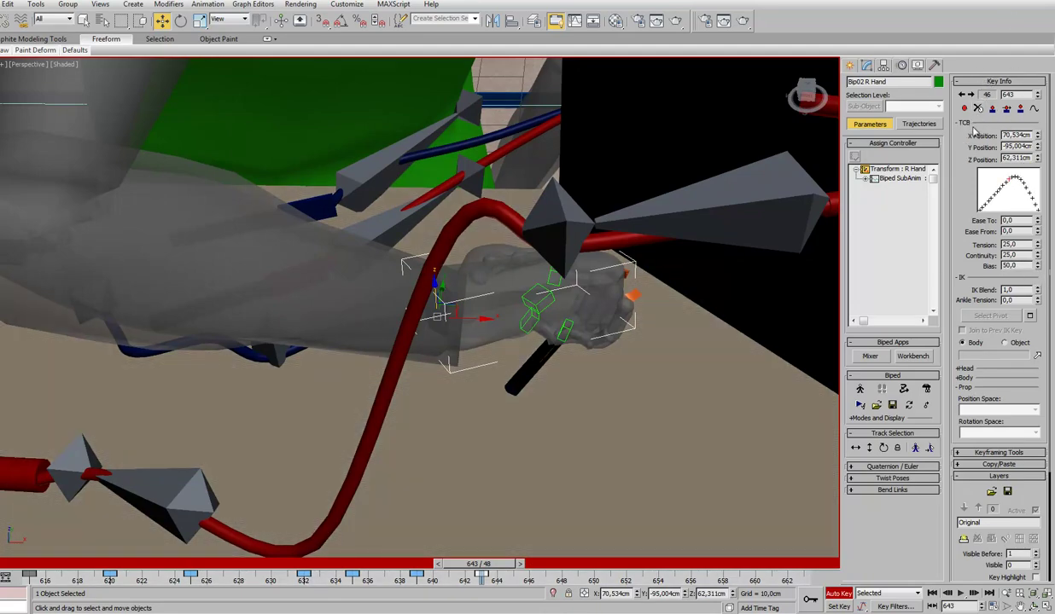
click(480, 570)
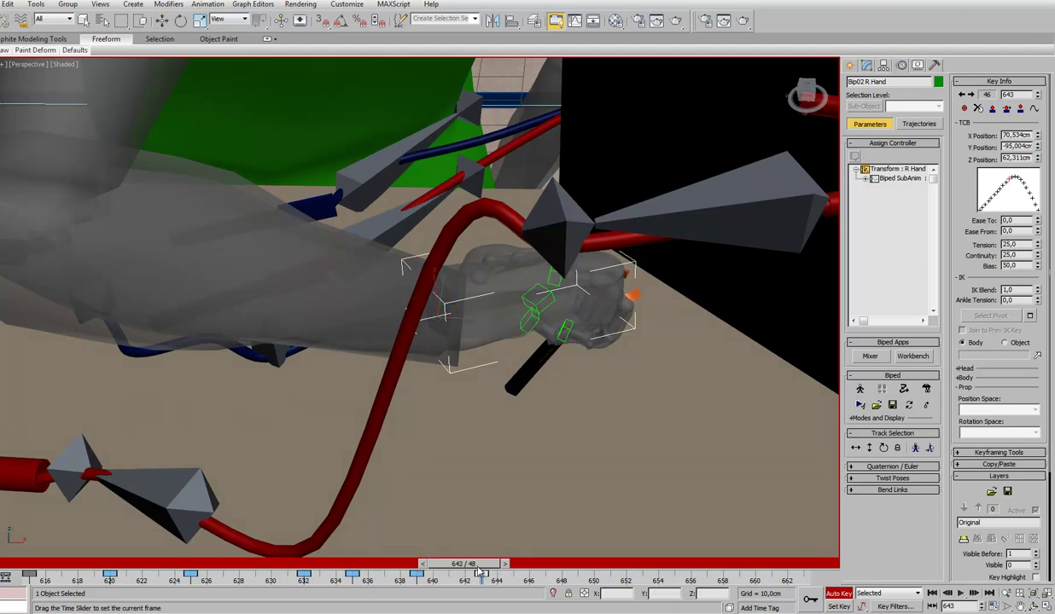
mouse_move(480, 572)
mouse_down()
mouse_move(451, 579)
mouse_move(462, 580)
mouse_up()
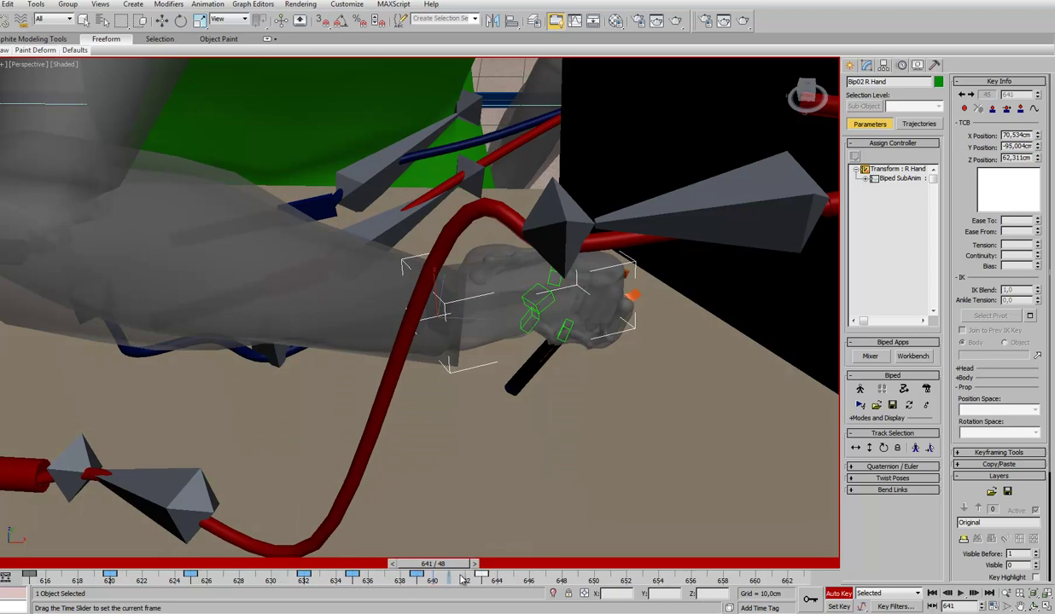
drag(462, 580, 544, 578)
key(w)
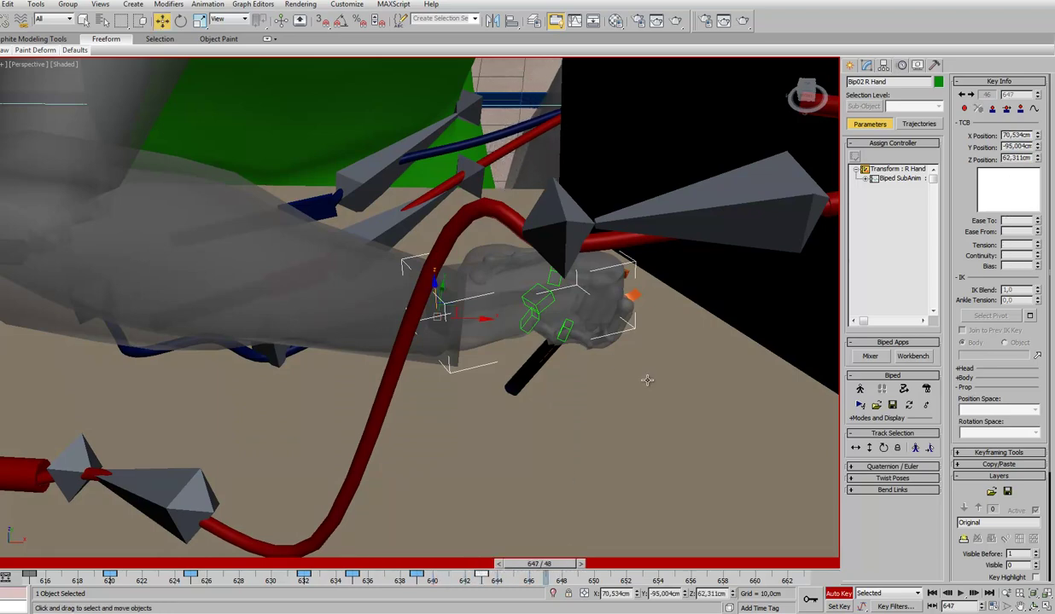
drag(542, 564, 480, 568)
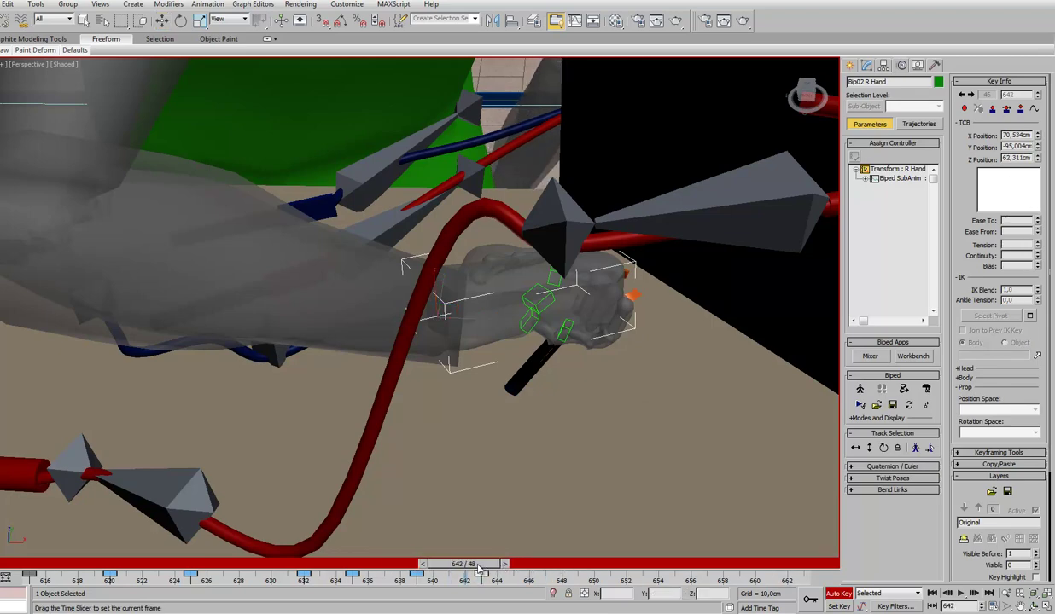
drag(474, 566, 443, 568)
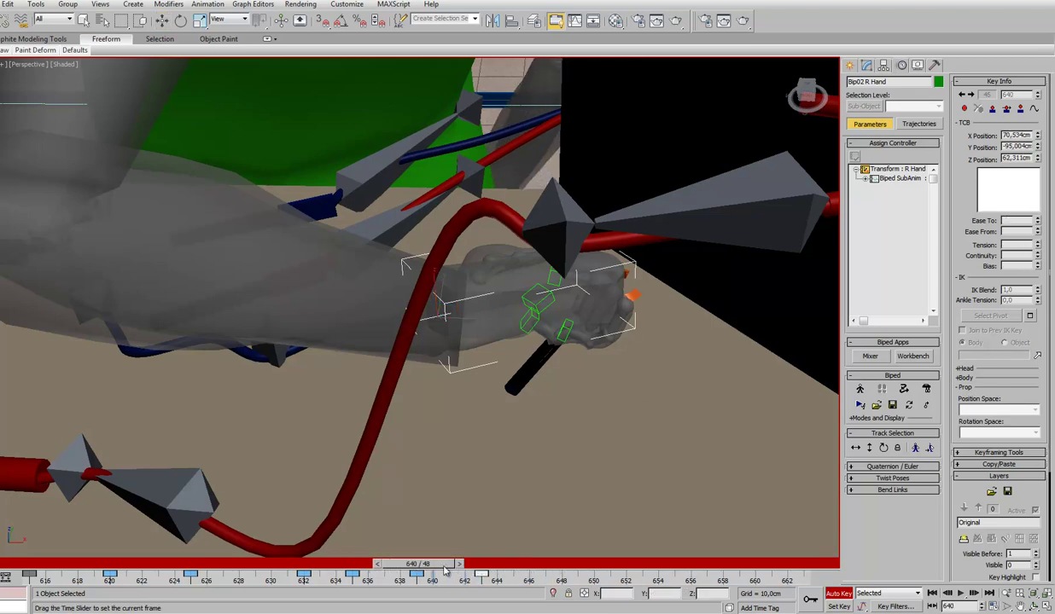
key(w)
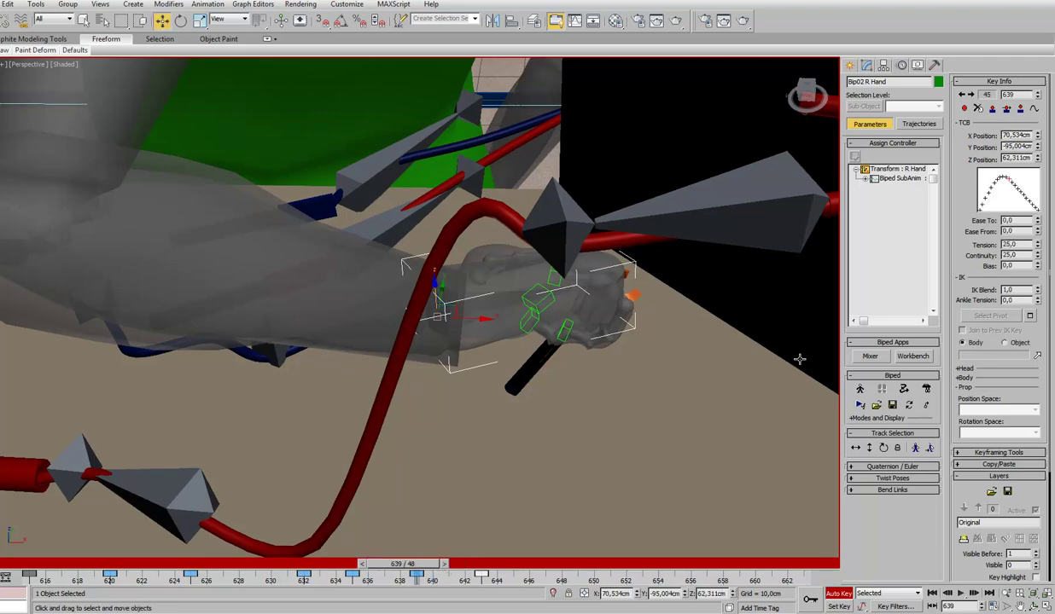
Give Group001 a Link Constraint, drop the Box01 link, and link it to World at frame 638
click(525, 368)
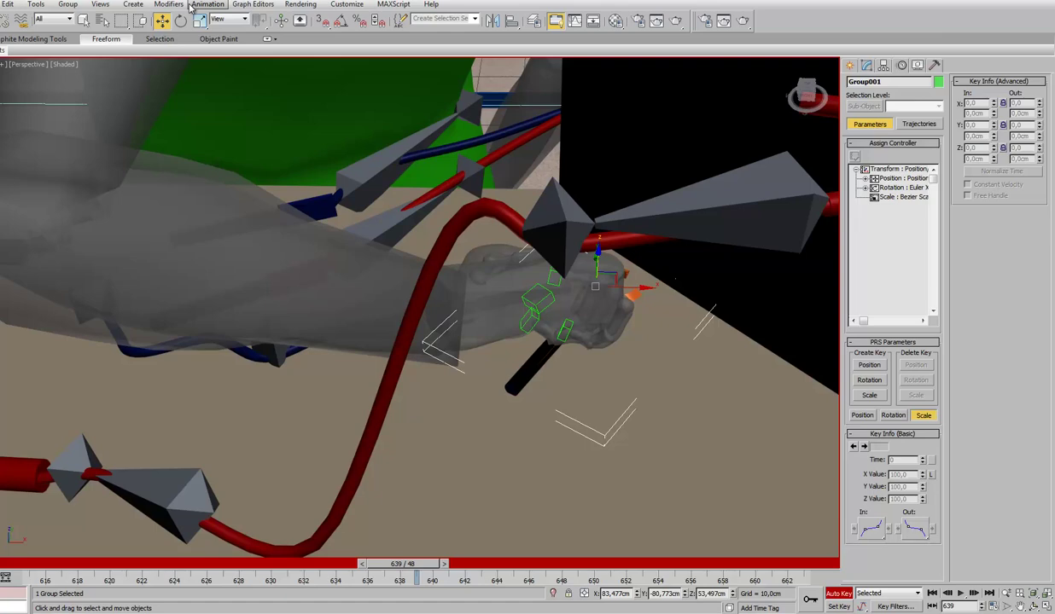
click(192, 4)
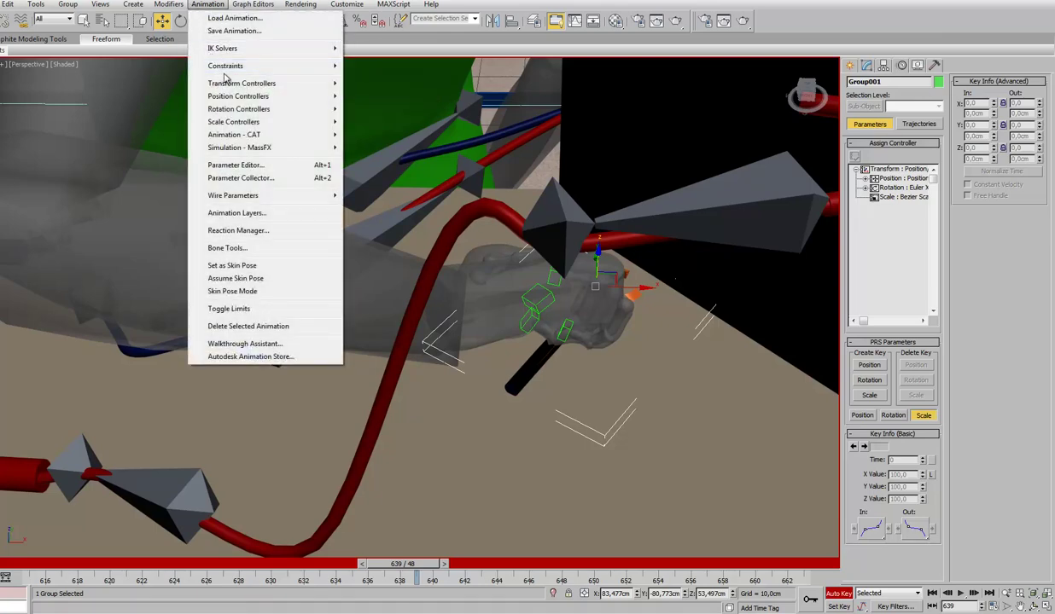
mouse_move(226, 65)
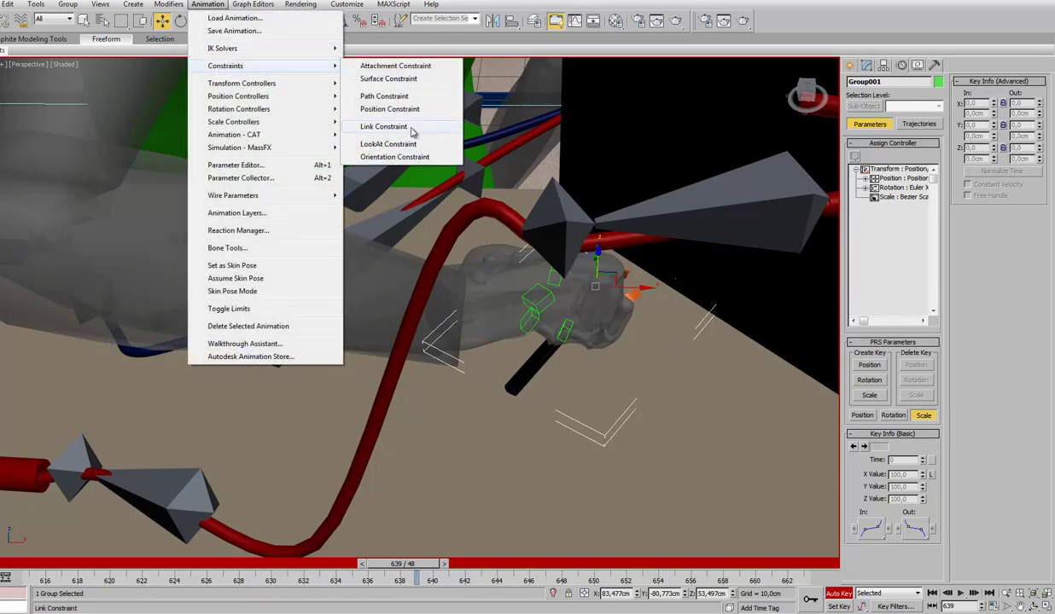
click(397, 126)
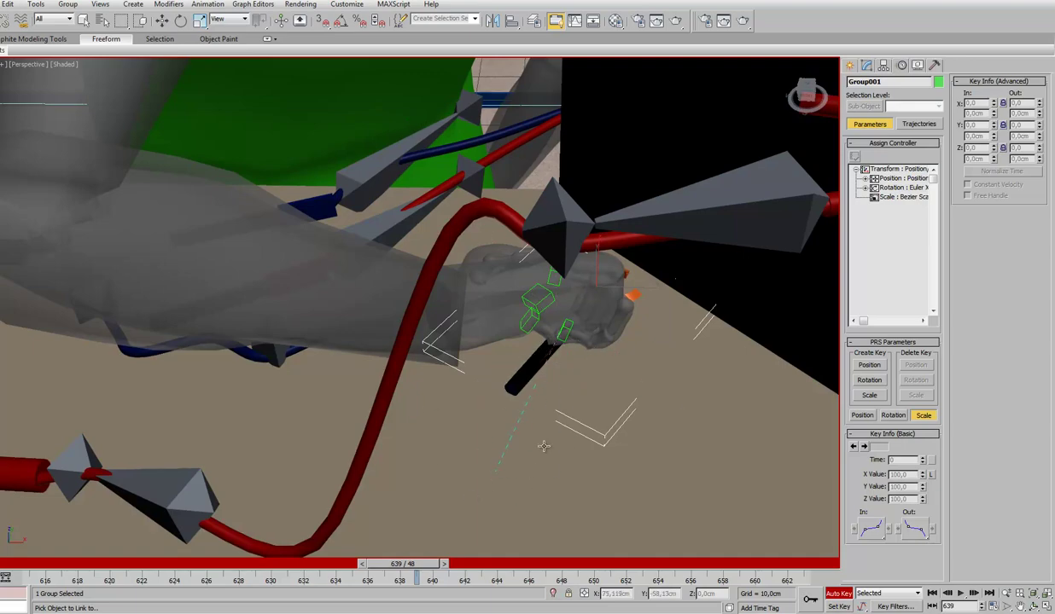
click(693, 445)
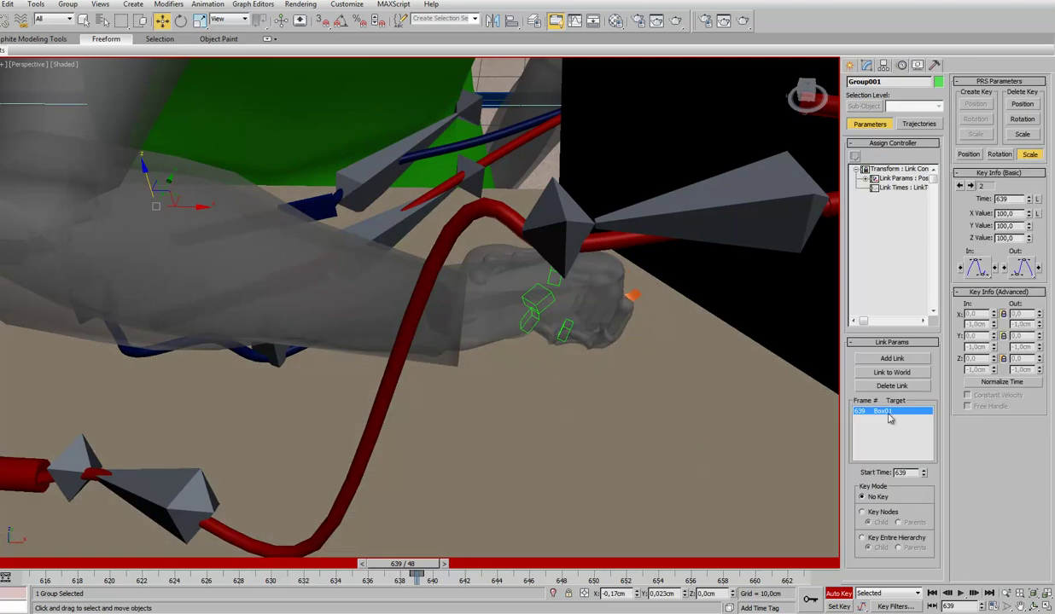
click(890, 386)
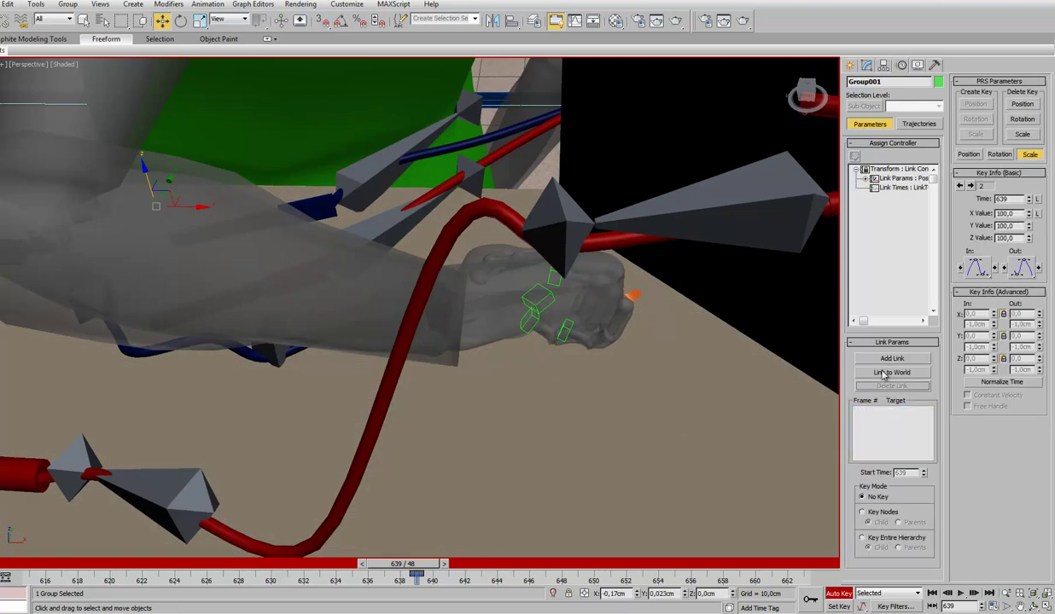
click(879, 372)
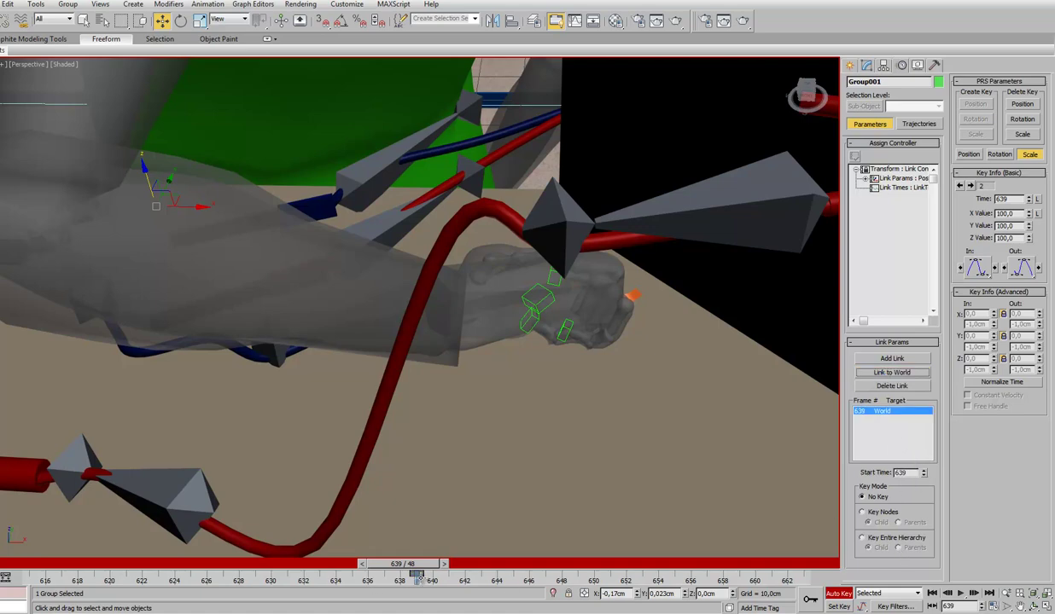
drag(416, 580, 401, 581)
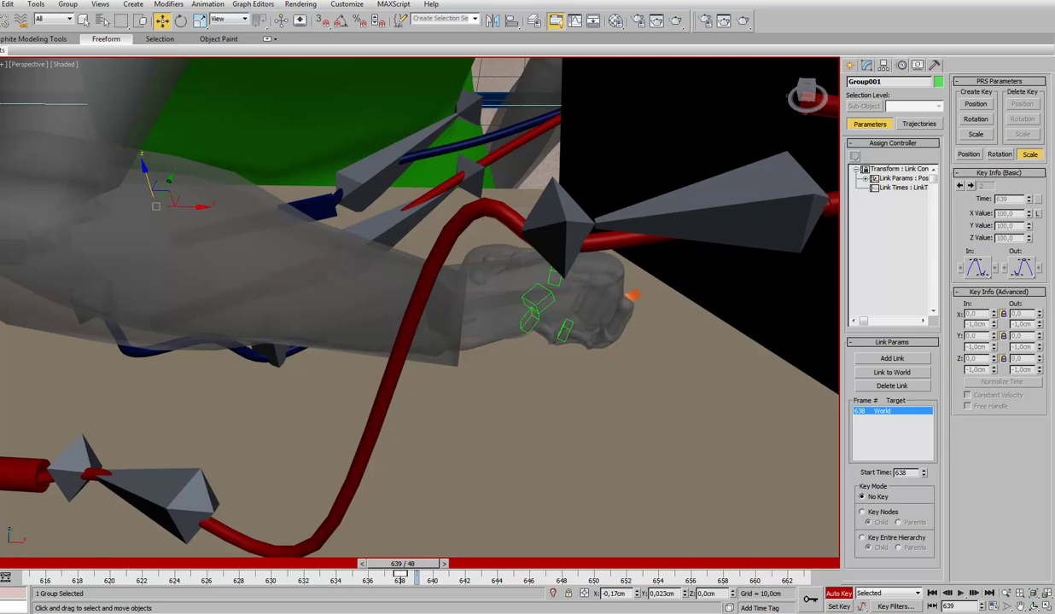
Add Bip02 R Hand as Group001's link target at frame 639
click(892, 359)
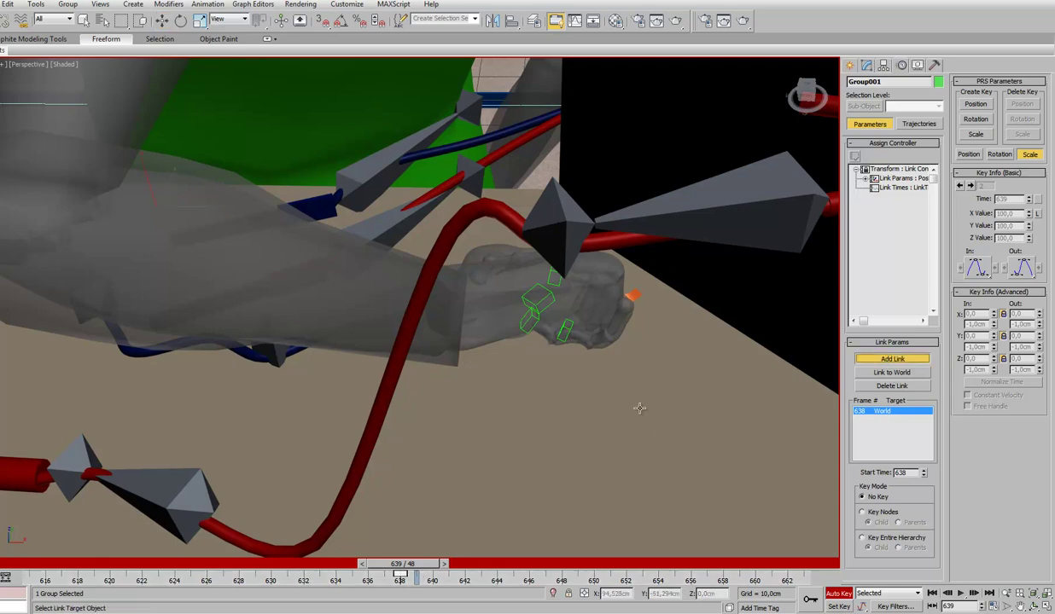
click(518, 296)
click(883, 358)
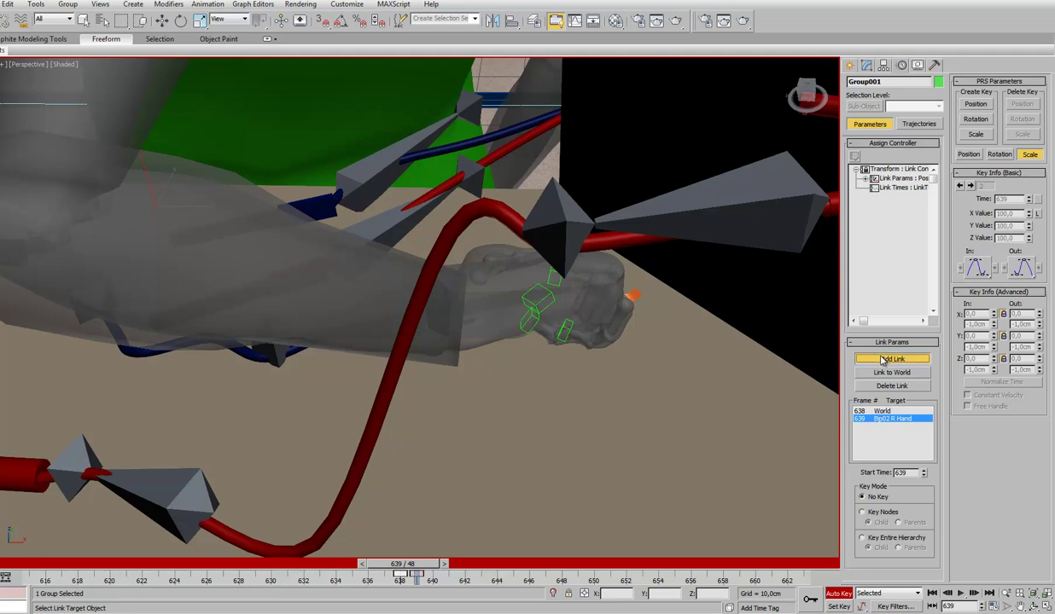
click(507, 275)
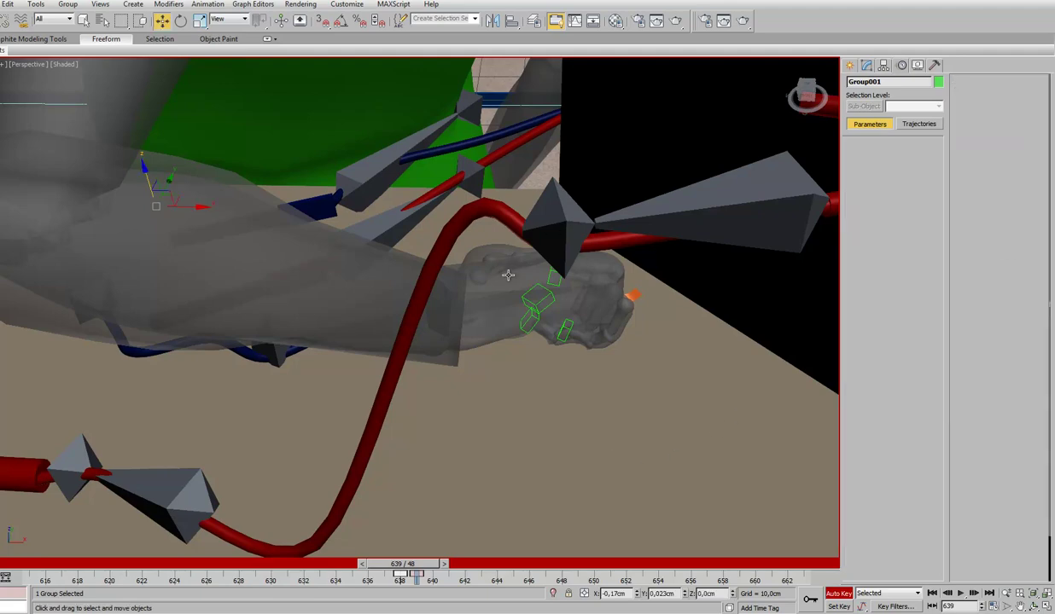
At frame 653, lift Bip02 R Hand to Z 88.476 cm, creating key 47
drag(420, 568, 668, 563)
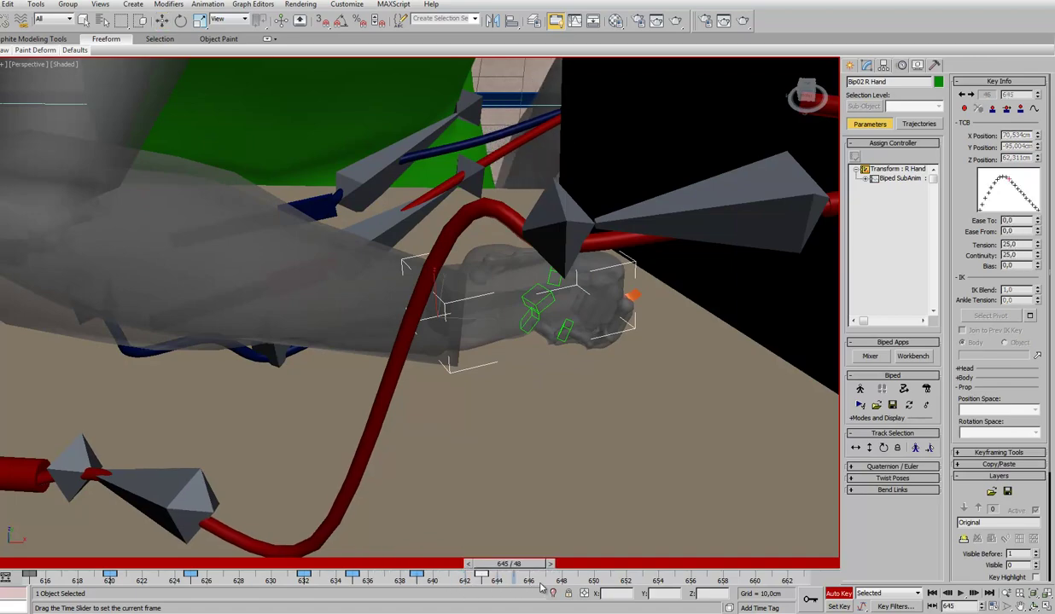
key(w)
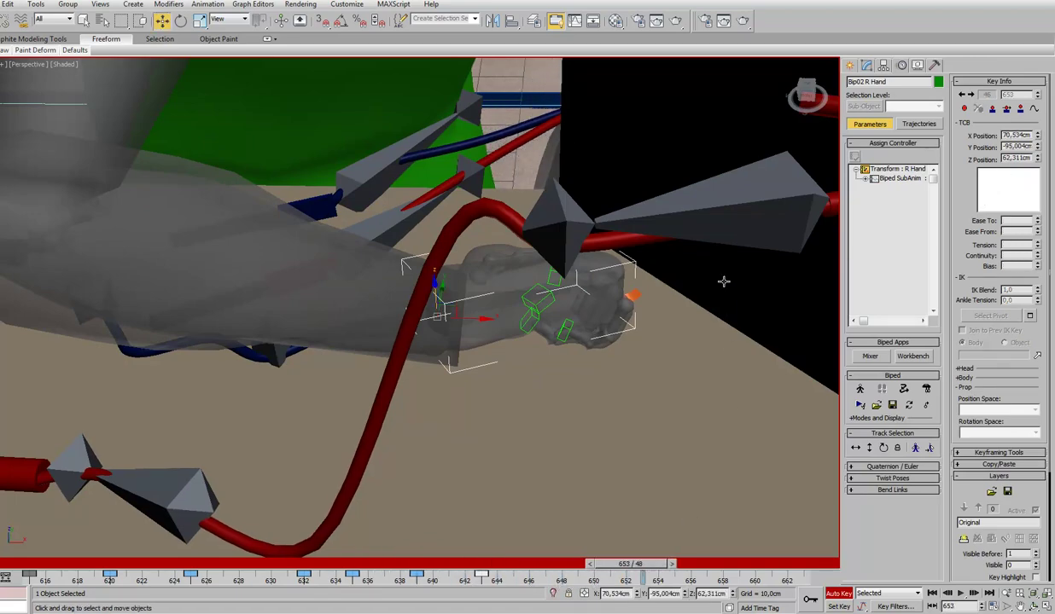
mouse_move(722, 275)
alt+middle_down()
mouse_move(712, 372)
mouse_move(472, 396)
alt+middle_up()
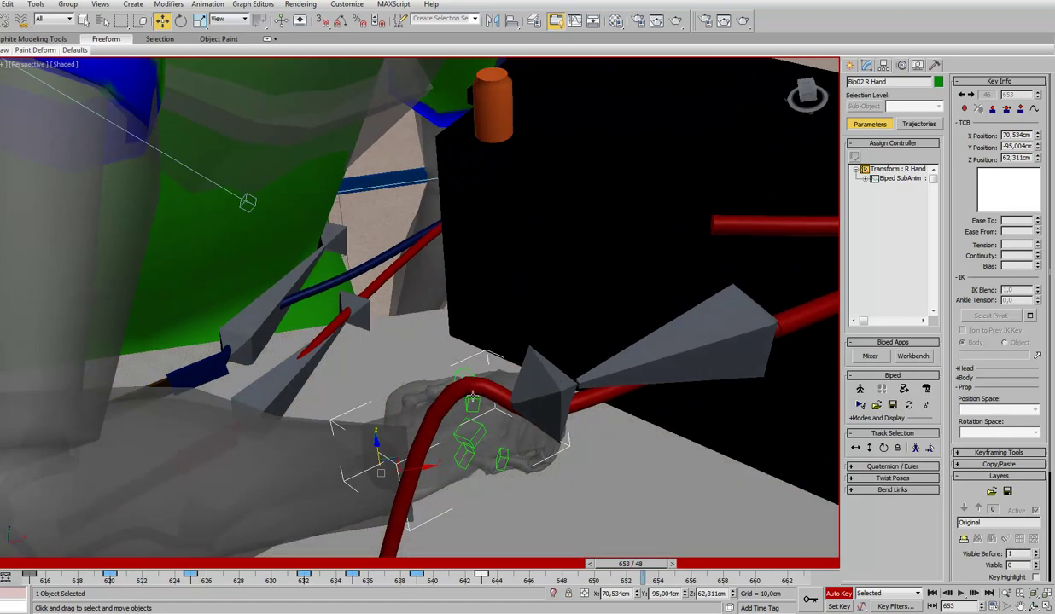
mouse_move(382, 444)
mouse_down()
mouse_move(386, 243)
mouse_move(402, 167)
mouse_up()
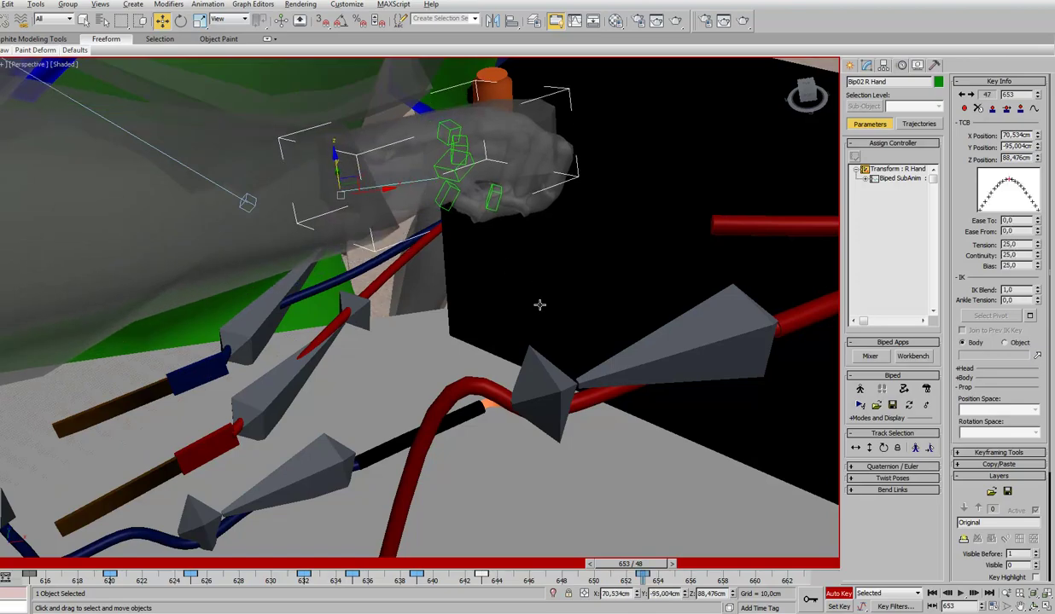
mouse_move(539, 304)
alt+middle_down()
mouse_move(590, 326)
mouse_move(561, 294)
mouse_move(564, 269)
mouse_move(563, 282)
alt+middle_up()
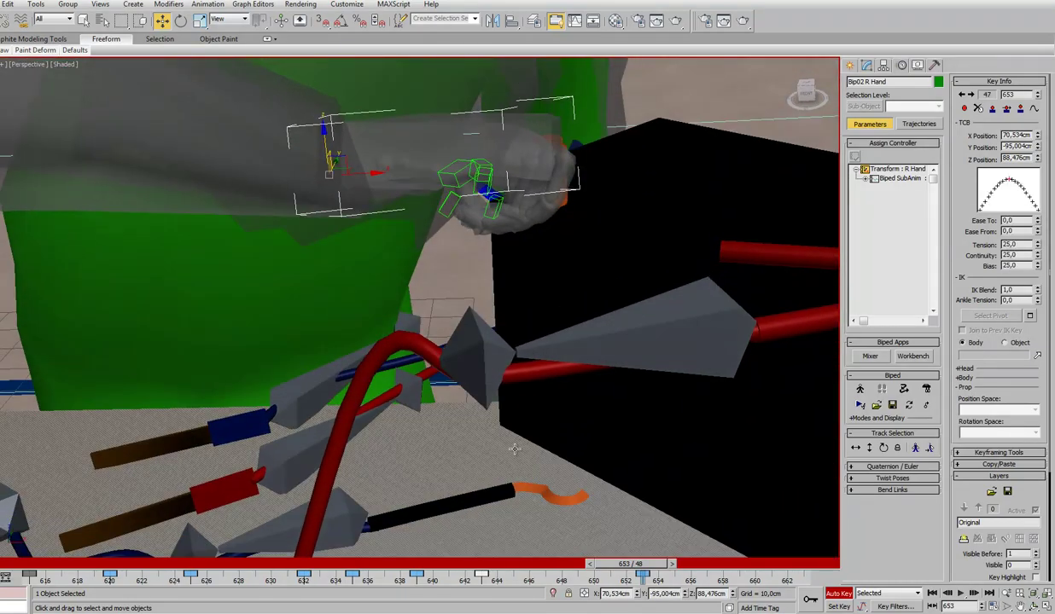
Select Group002 and view it in wireframe from a higher angle, then reselect Bip02 R Hand
click(459, 502)
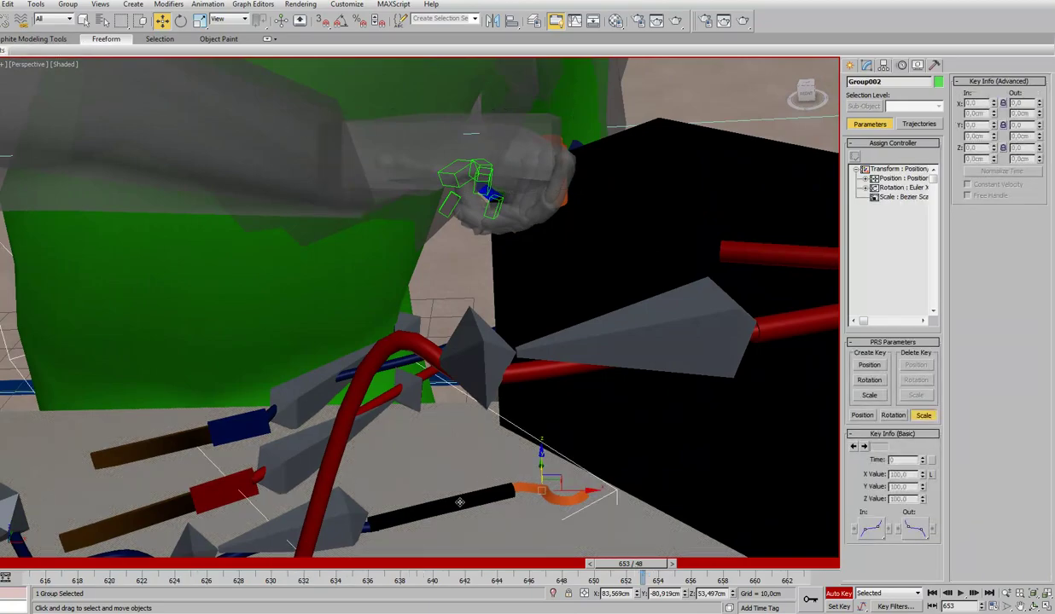
key(F3)
key(F3)
key(F3)
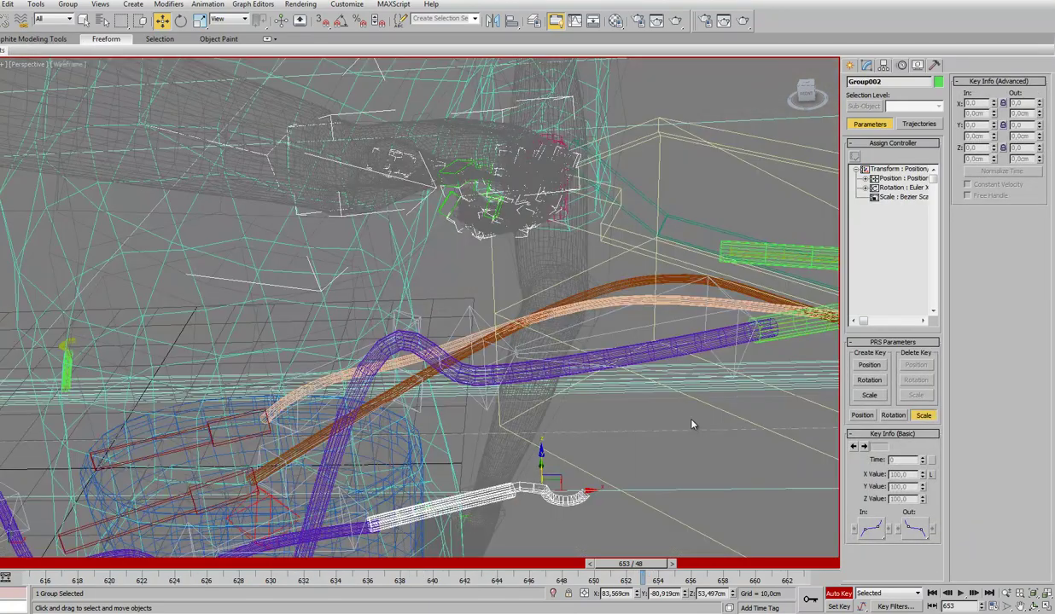
mouse_move(692, 425)
alt+middle_down()
mouse_move(732, 330)
mouse_move(713, 371)
mouse_move(706, 354)
mouse_move(657, 350)
mouse_move(723, 329)
mouse_move(725, 342)
alt+middle_up()
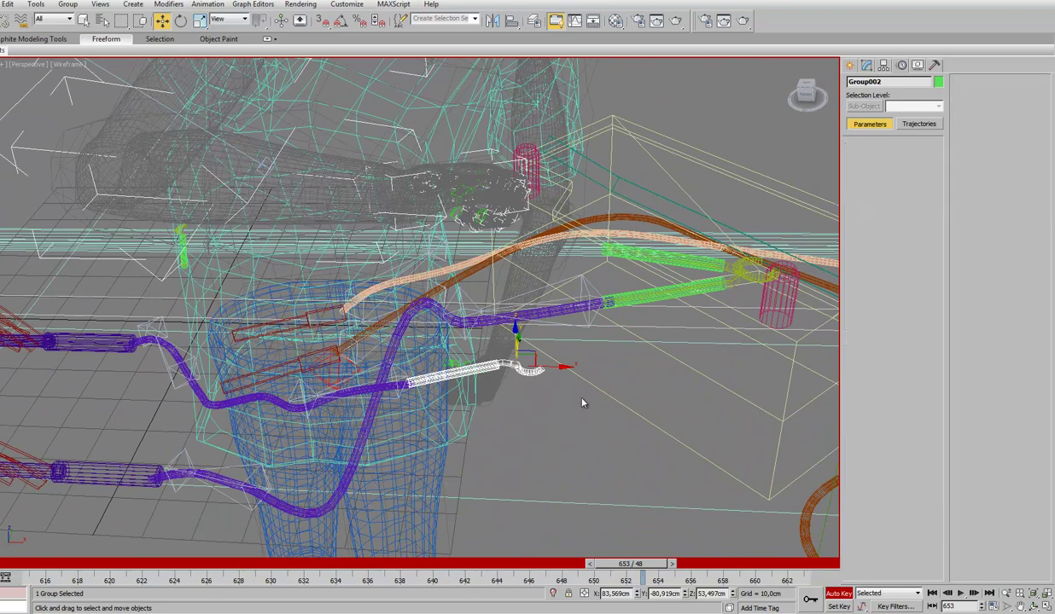
click(561, 383)
click(519, 374)
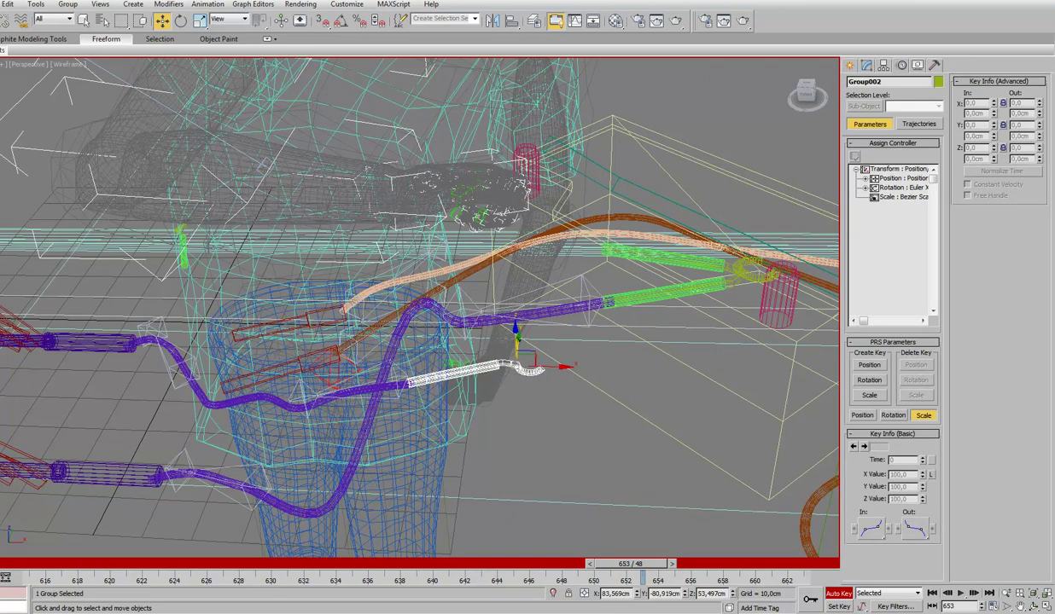
click(557, 381)
click(519, 372)
click(394, 183)
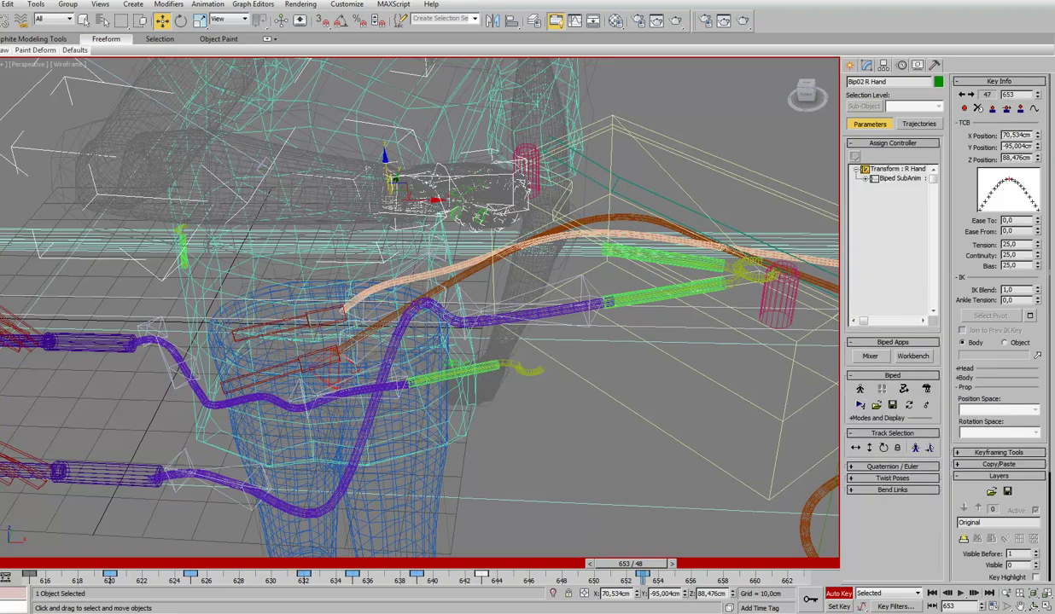
Undo the hand raise at 653 and delete Group001's Bip02 R Hand link, leaving only World
key(Delete)
key(F3)
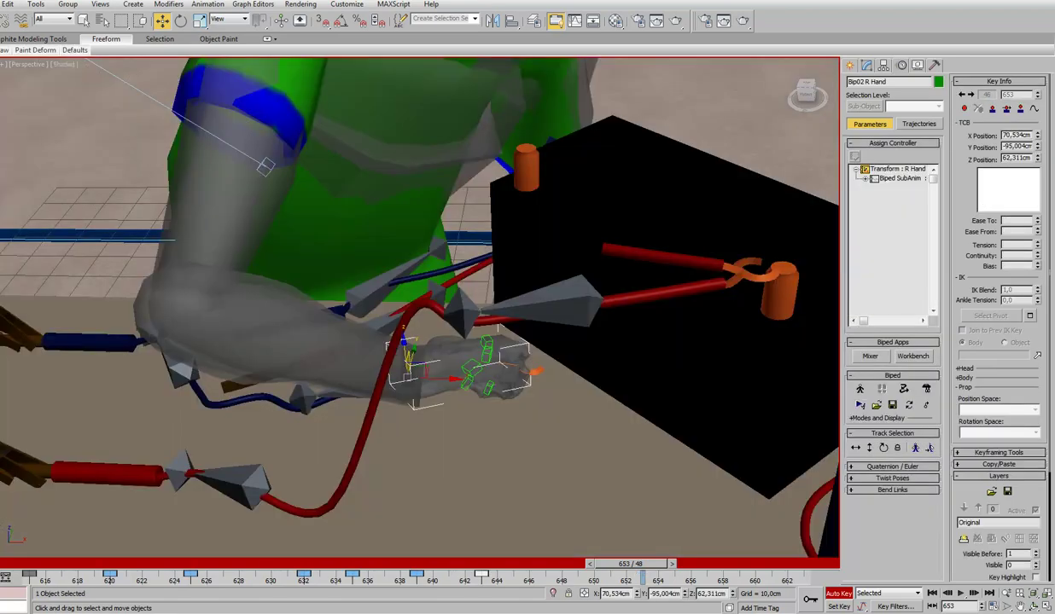
click(299, 341)
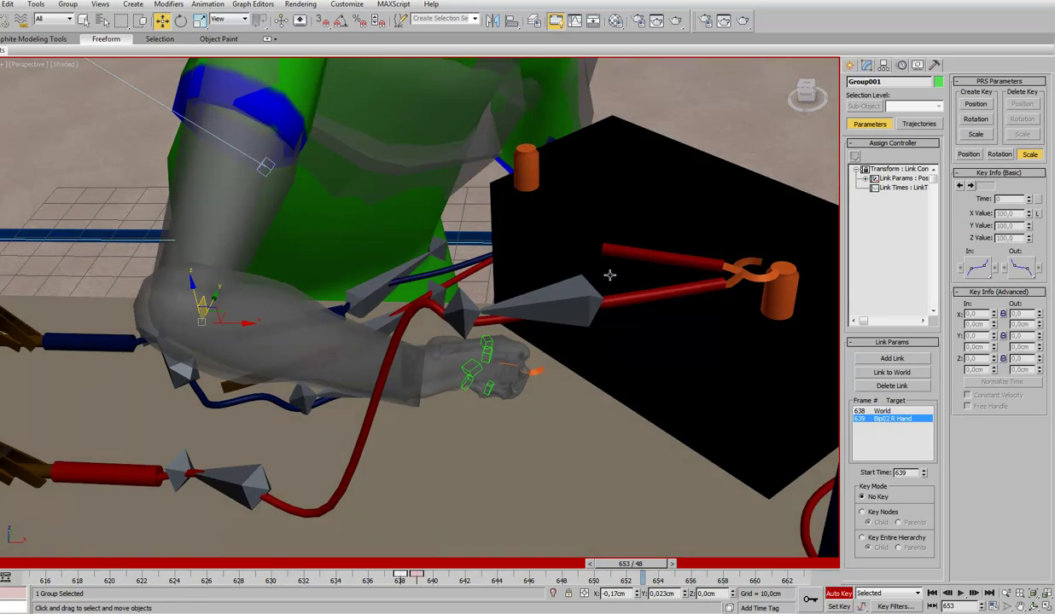
key(F3)
key(F3)
alt+middle_drag(595, 342, 647, 365)
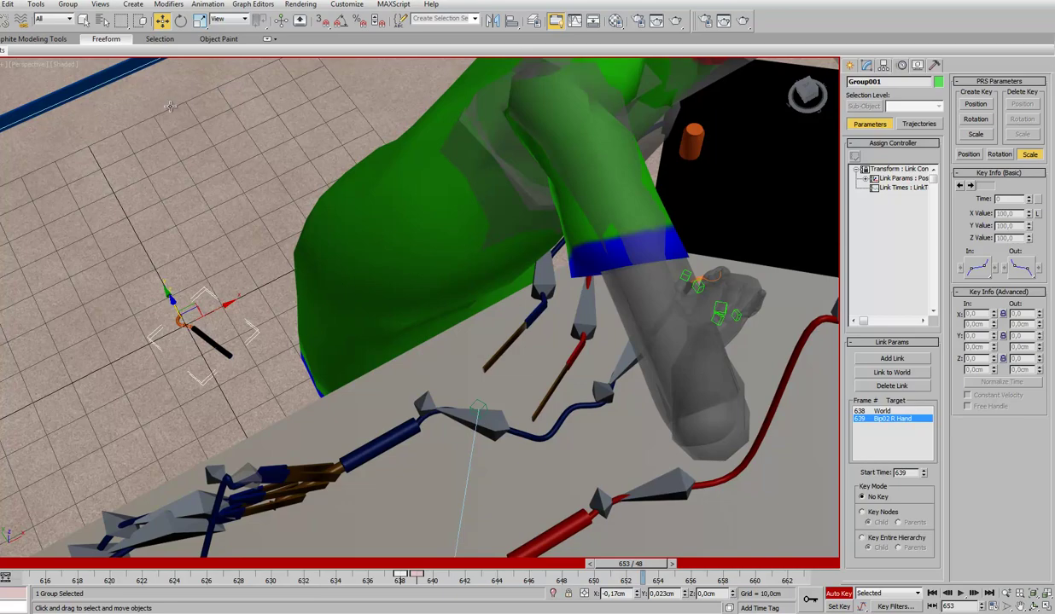
click(892, 386)
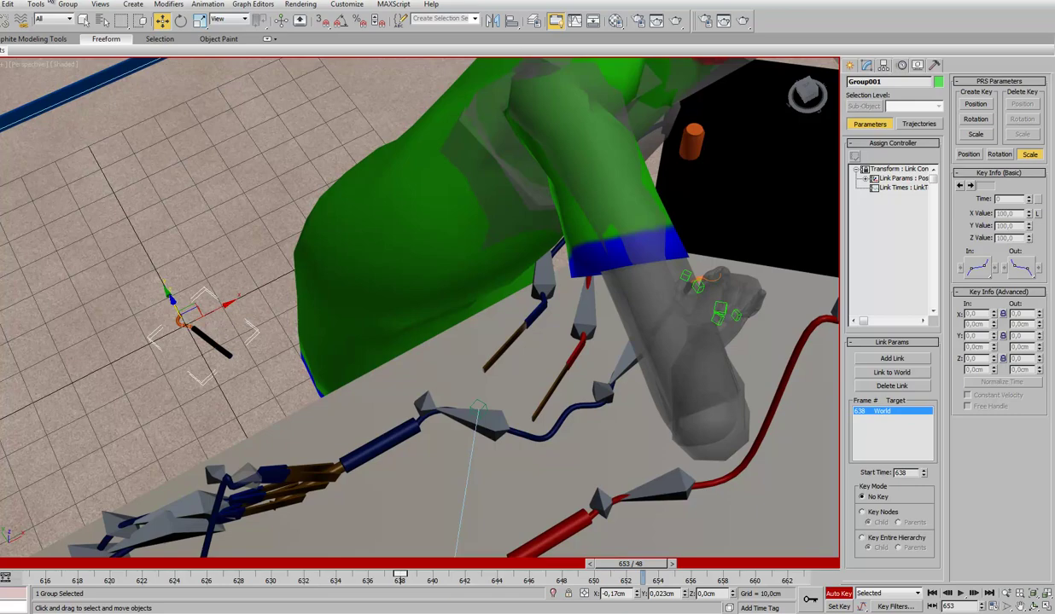
Try re-linking Group001 to Box01 at 639, then undo back to a Position/Rotation/Scale controller
drag(399, 576, 417, 576)
click(892, 386)
click(720, 311)
key(ctrl+z)
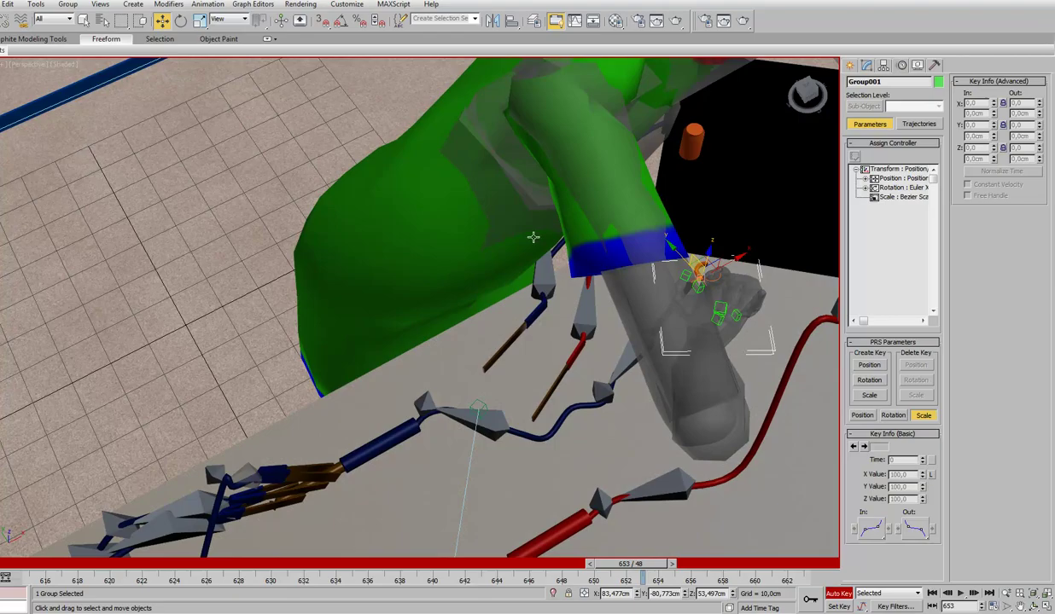
Scrub the timeline to check Group001's motion around the hand and box
mouse_move(625, 246)
alt+middle_down()
mouse_move(422, 294)
mouse_move(524, 298)
alt+middle_up()
scroll(524, 298, up, 3)
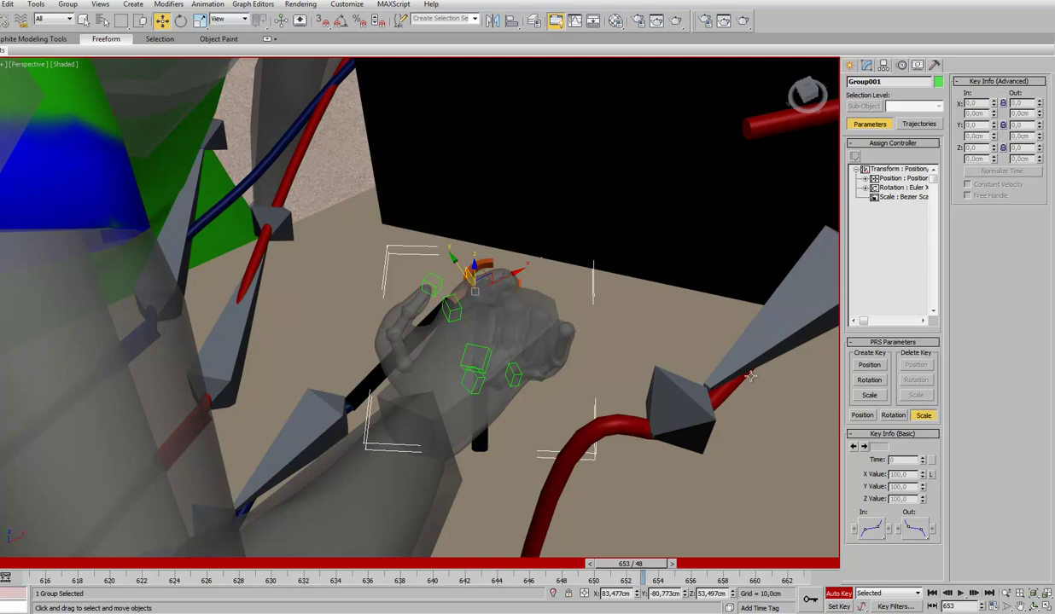
alt+middle_drag(745, 367, 735, 406)
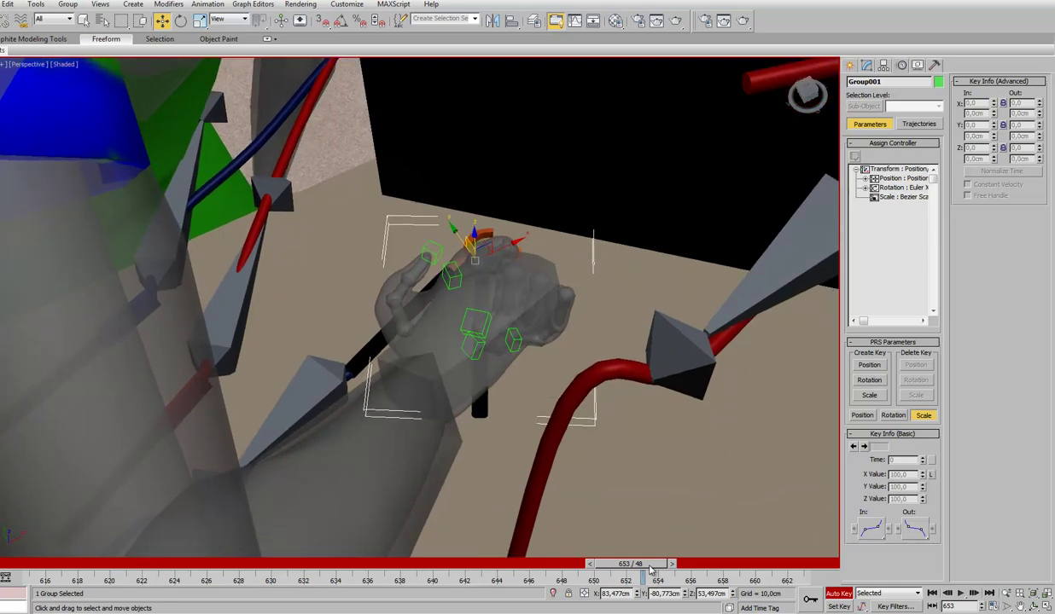
mouse_move(650, 570)
mouse_down()
mouse_move(663, 568)
mouse_move(589, 568)
mouse_move(667, 583)
mouse_move(589, 589)
mouse_move(623, 591)
mouse_up()
key(w)
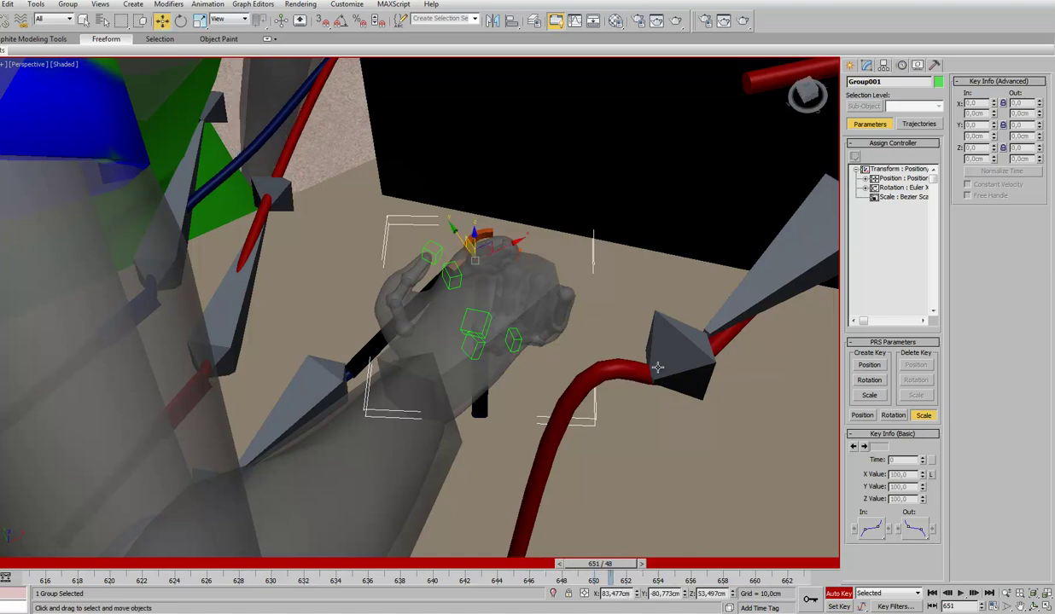
alt+middle_drag(657, 367, 631, 357)
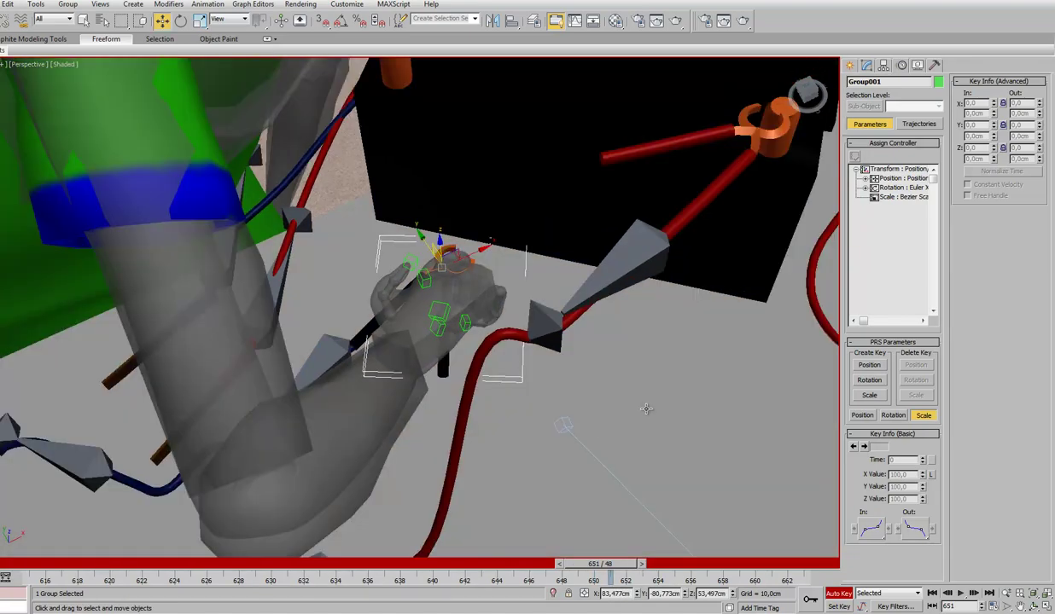
Return to frame 639 and select the second clip group, Group002, in the hand
click(415, 299)
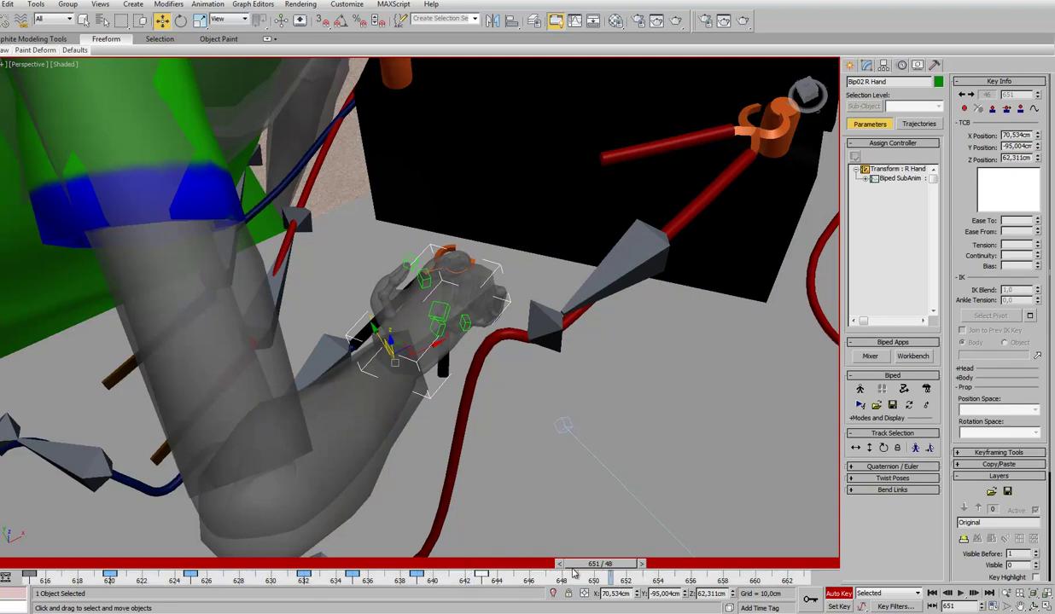
mouse_move(559, 567)
mouse_down()
mouse_move(426, 567)
mouse_move(410, 577)
mouse_move(401, 567)
mouse_up()
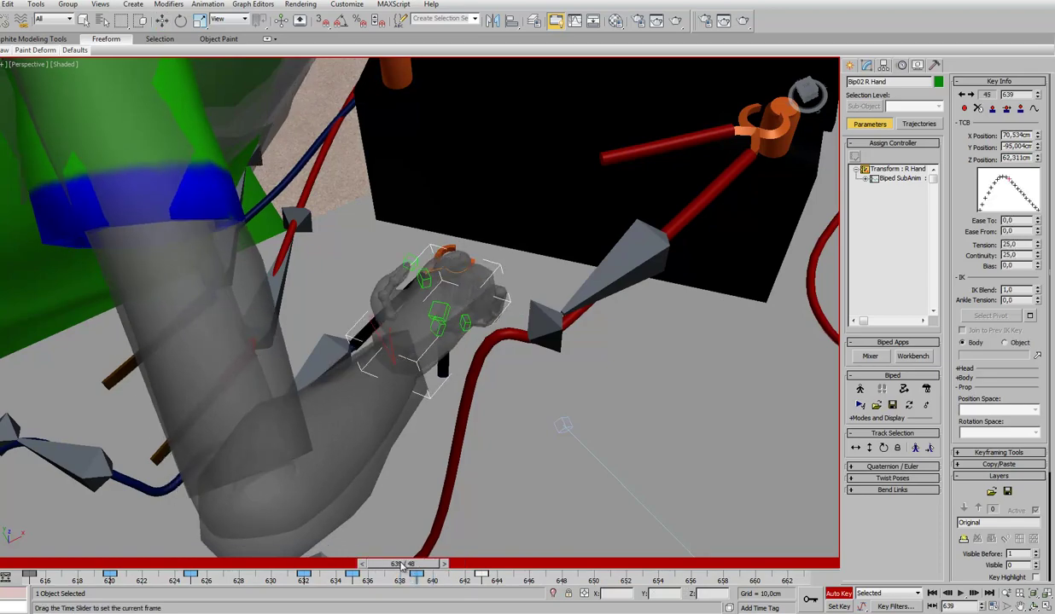
key(w)
click(444, 367)
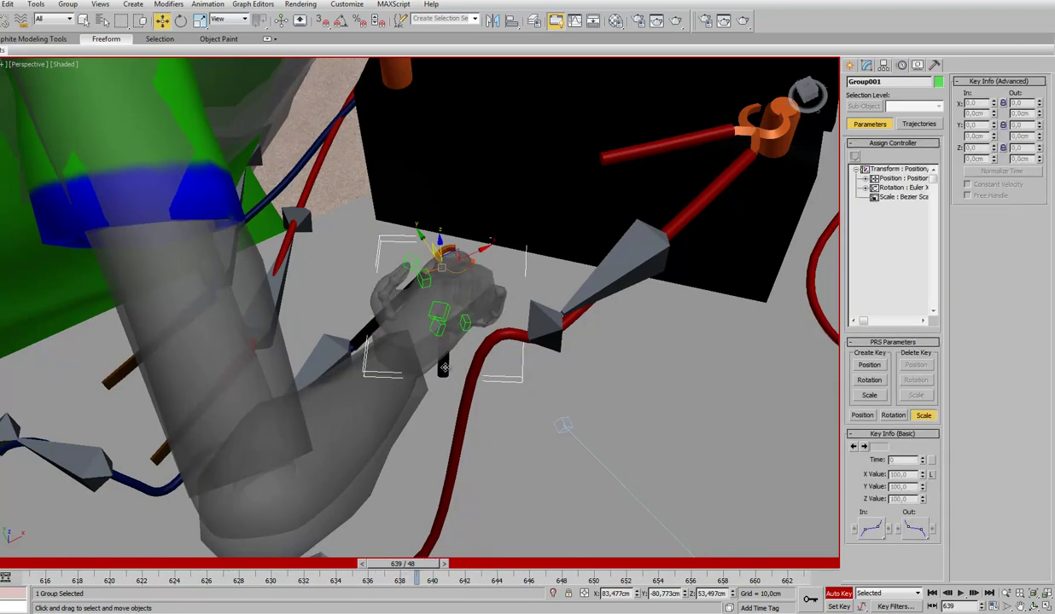
click(356, 340)
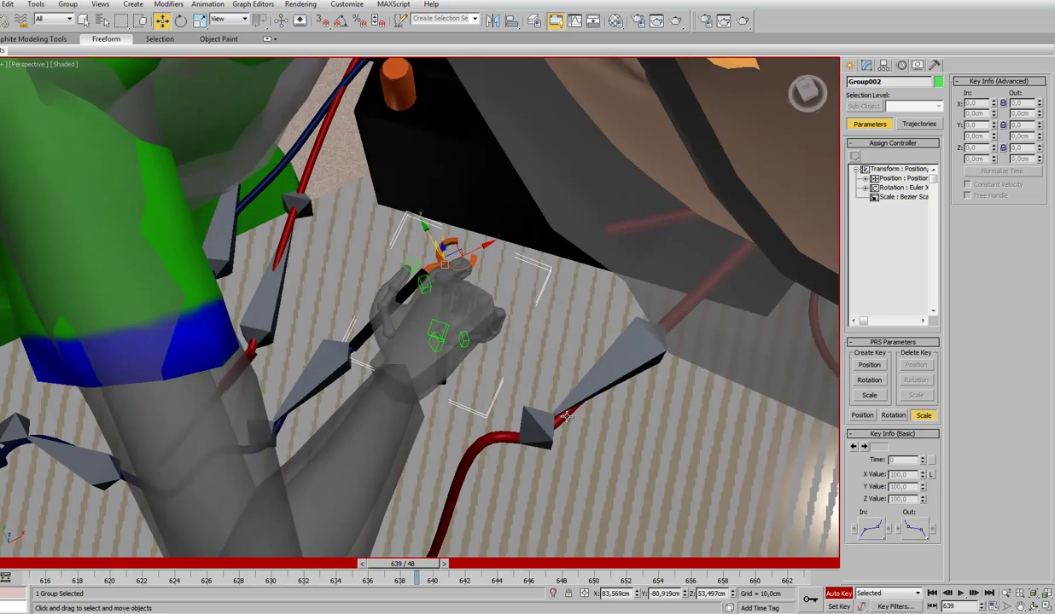
Give Group002 a Link Constraint targeting Box01 at frame 639
alt+middle_drag(565, 400, 512, 375)
click(207, 5)
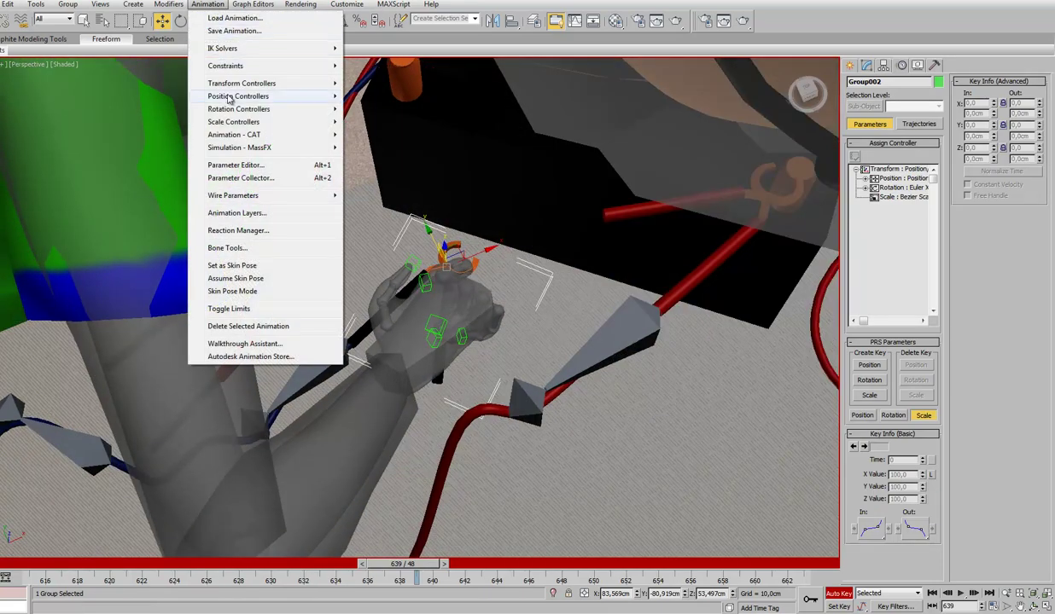
mouse_move(226, 66)
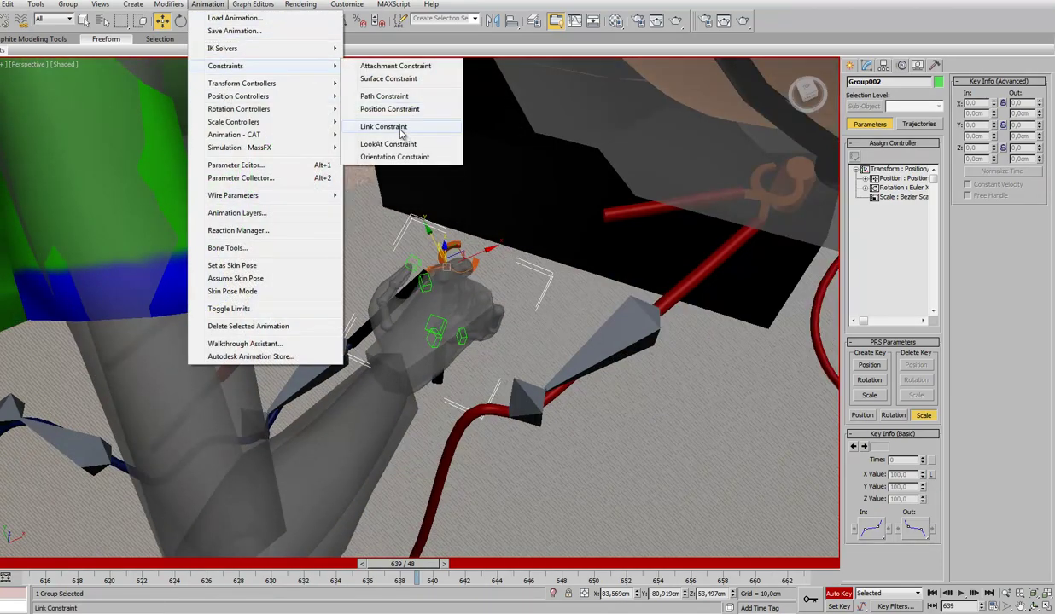
click(388, 127)
click(613, 439)
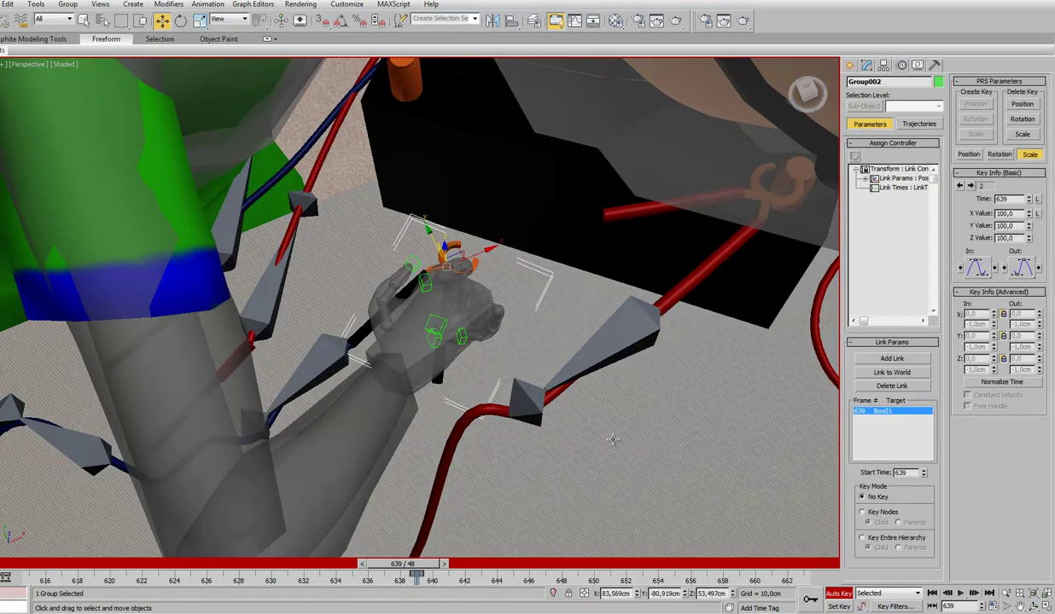
Add a Bip02 R Hand link to Group002 starting at frame 640
drag(418, 565, 427, 565)
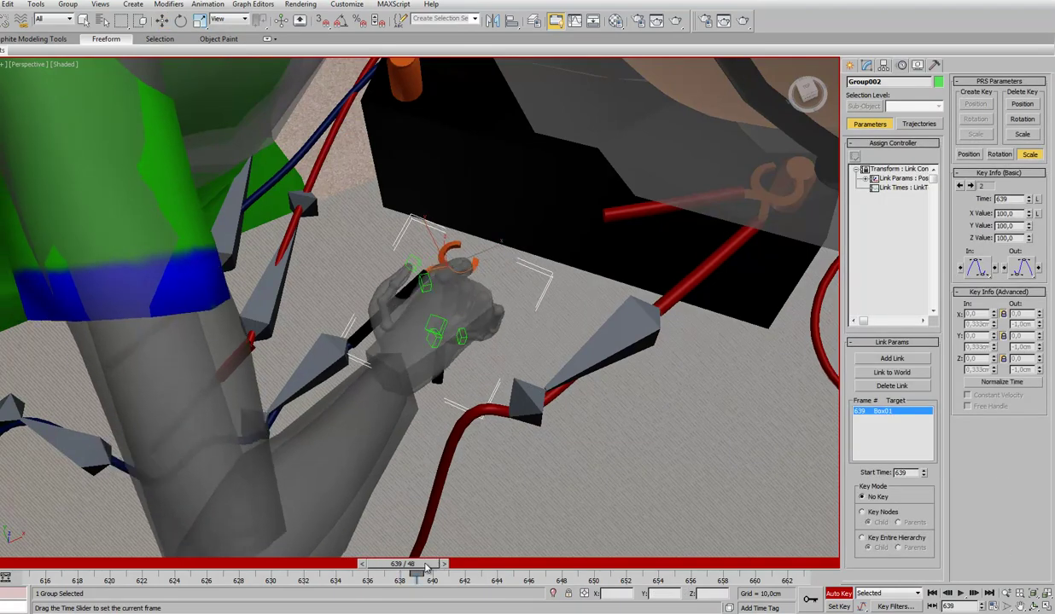
click(442, 566)
key(w)
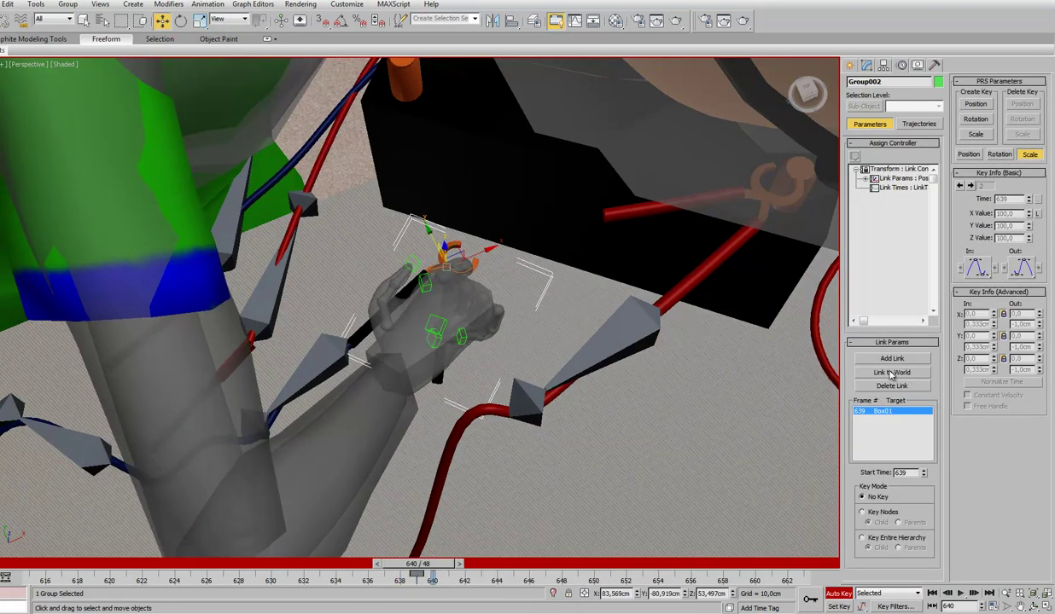
click(892, 358)
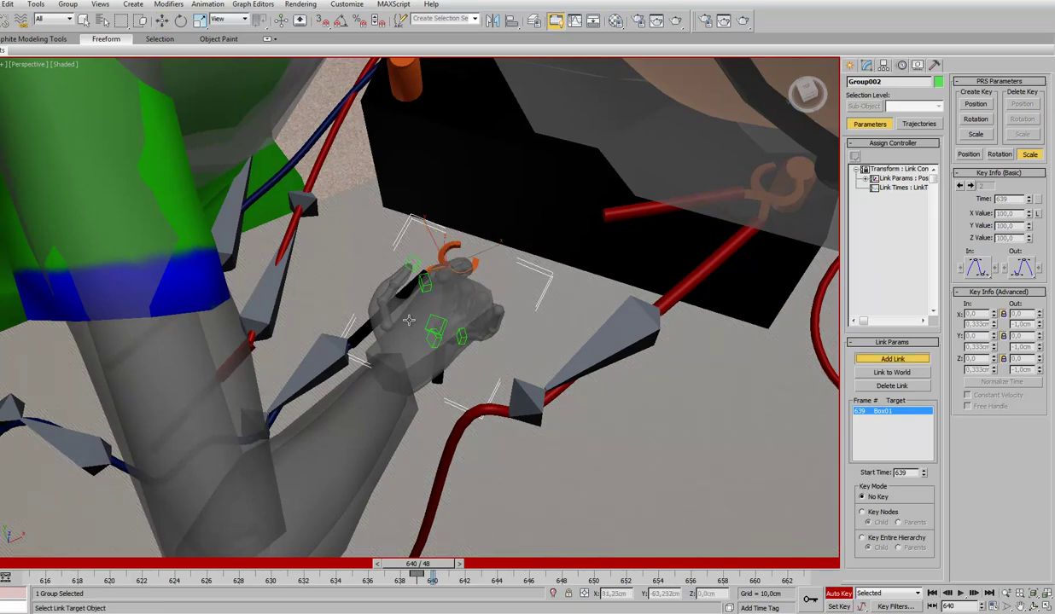
click(408, 320)
click(864, 360)
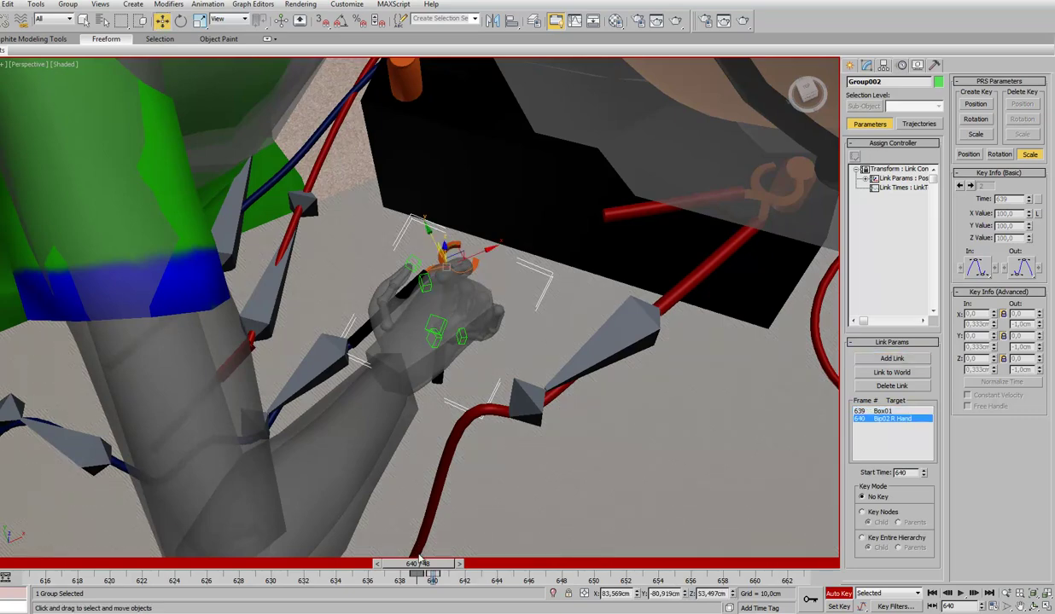
click(459, 564)
Select Bip02 R Hand and advance to frame 650, framing the battery
drag(426, 577, 510, 570)
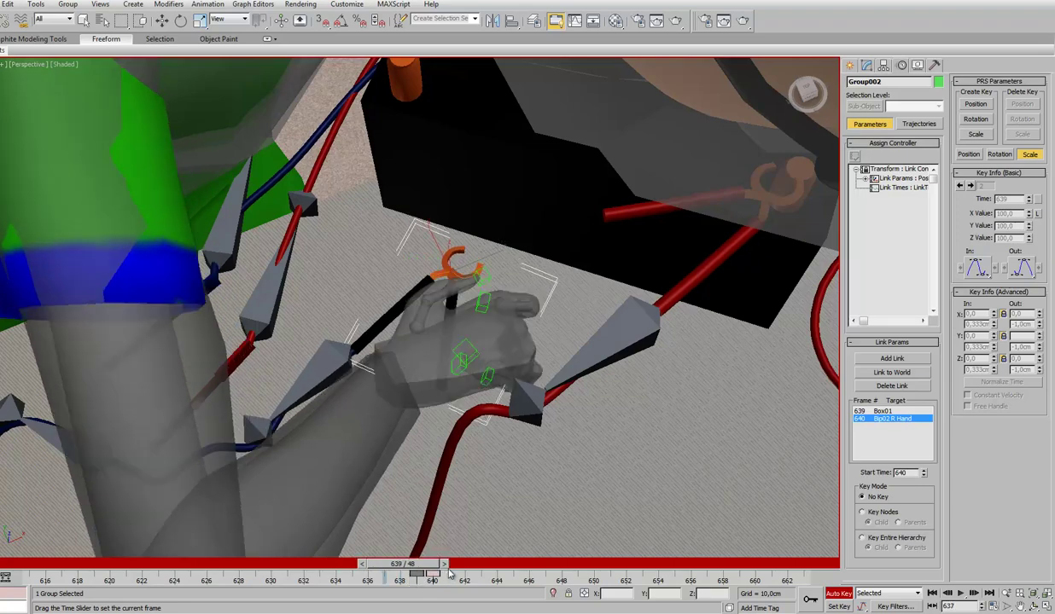
key(w)
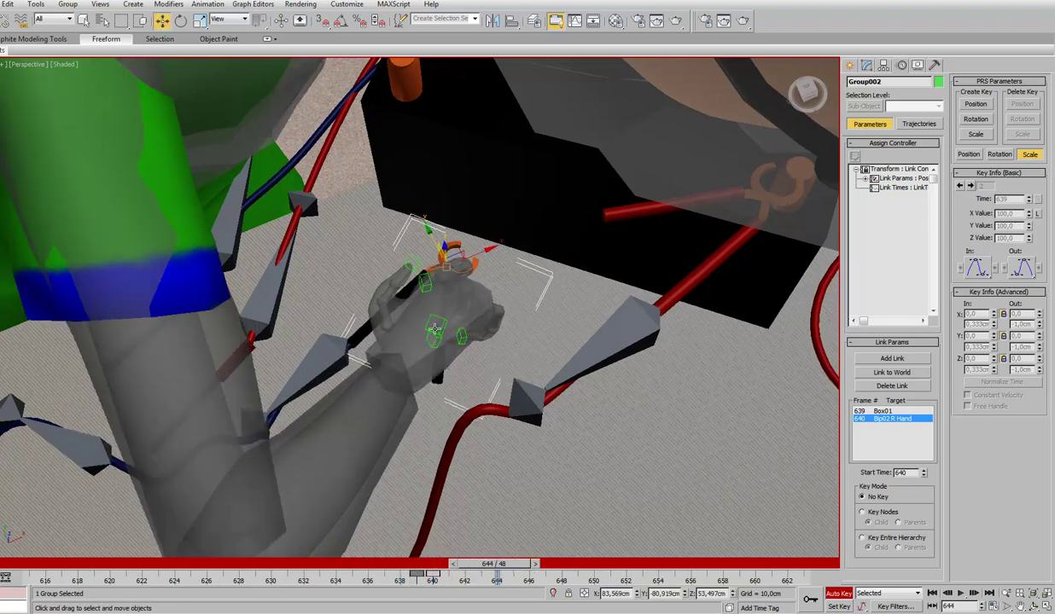
click(401, 328)
alt+middle_drag(603, 381, 536, 439)
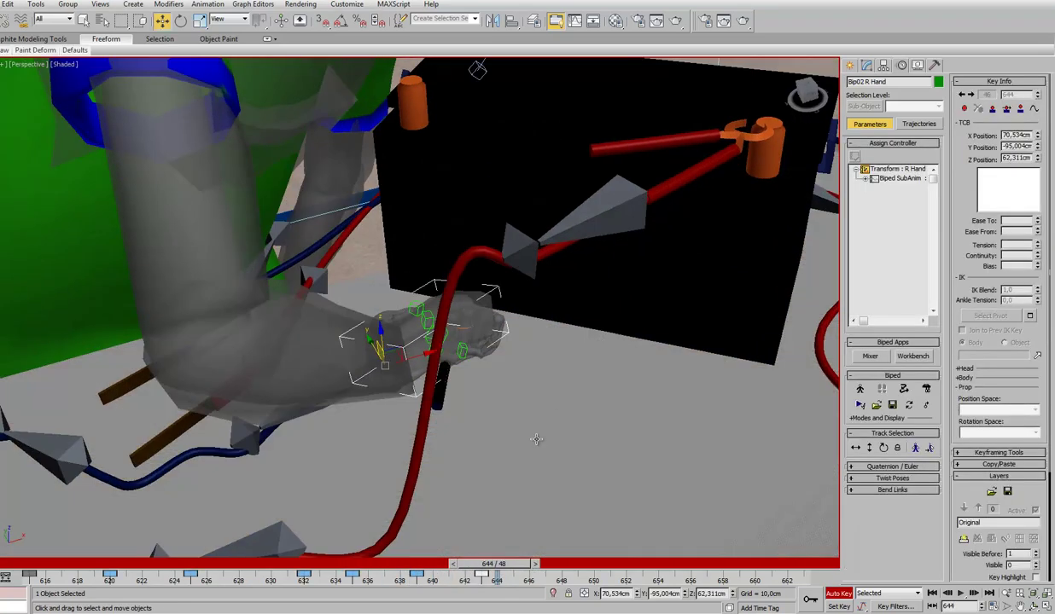
drag(504, 566, 589, 583)
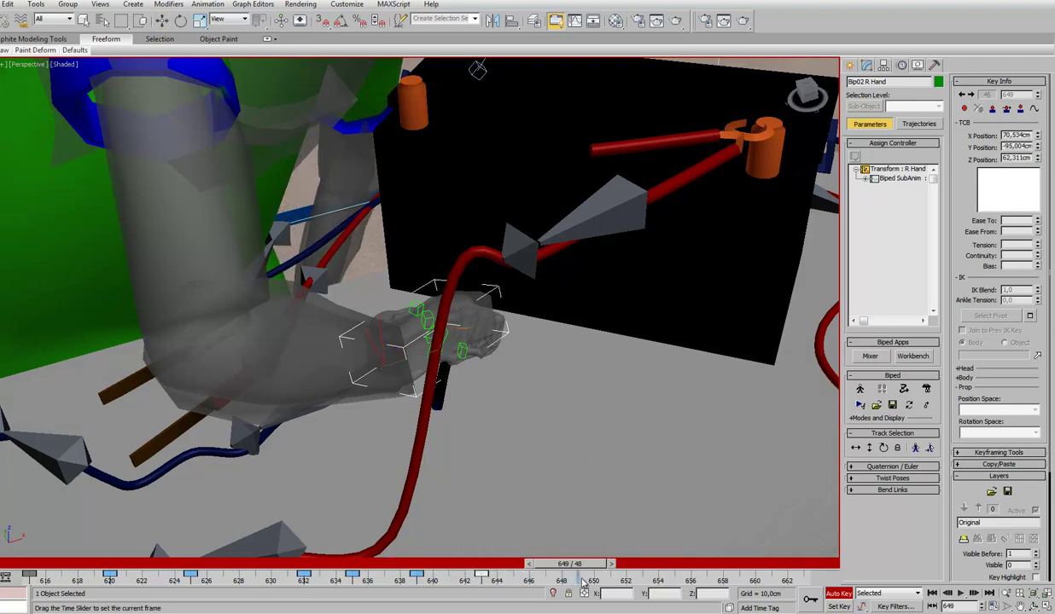
key(w)
alt+middle_drag(549, 231, 578, 243)
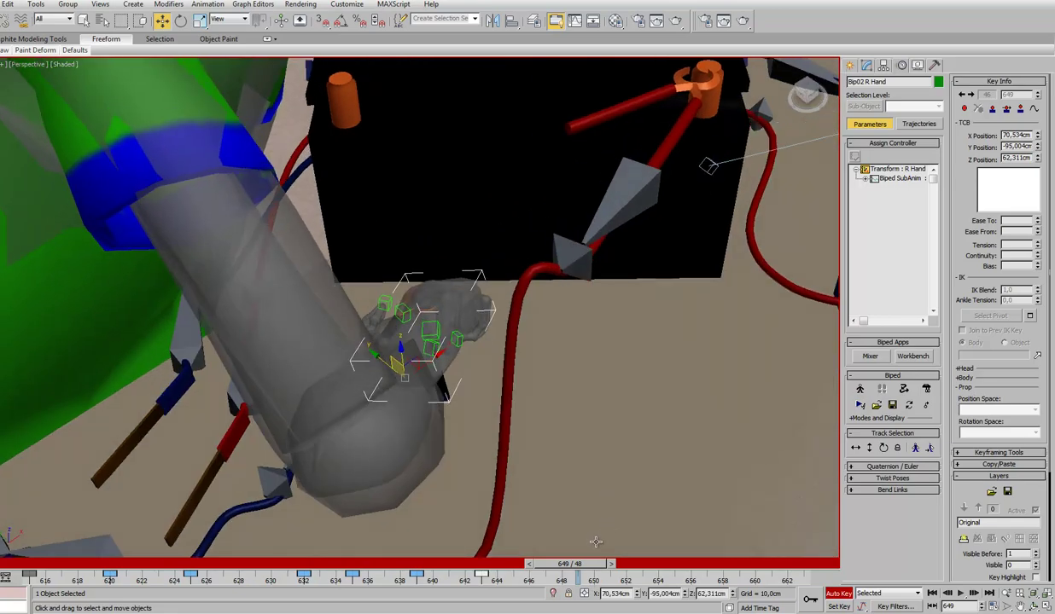
drag(594, 569, 607, 569)
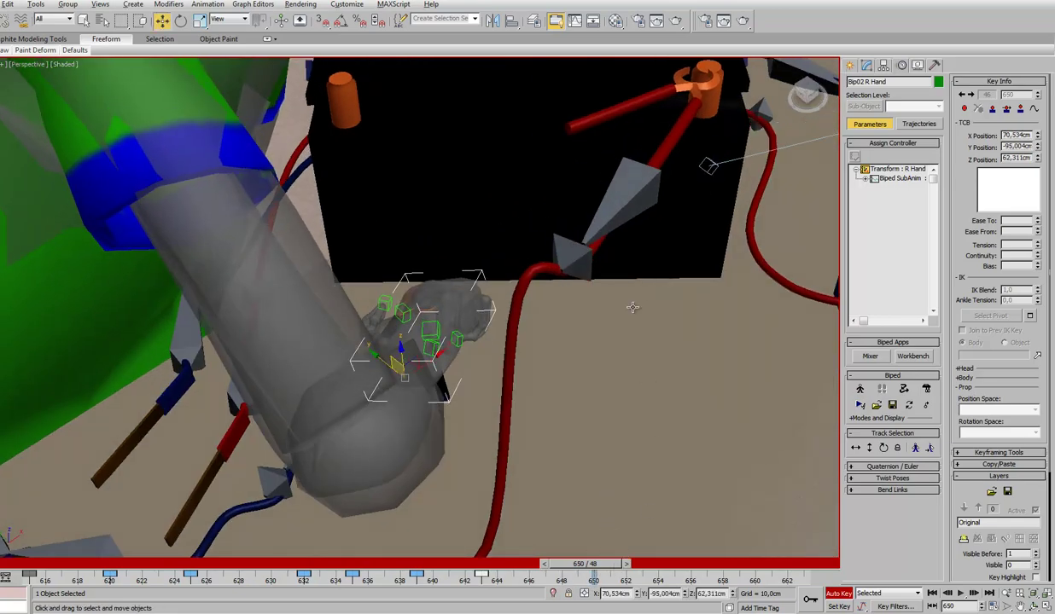
alt+middle_drag(633, 308, 595, 317)
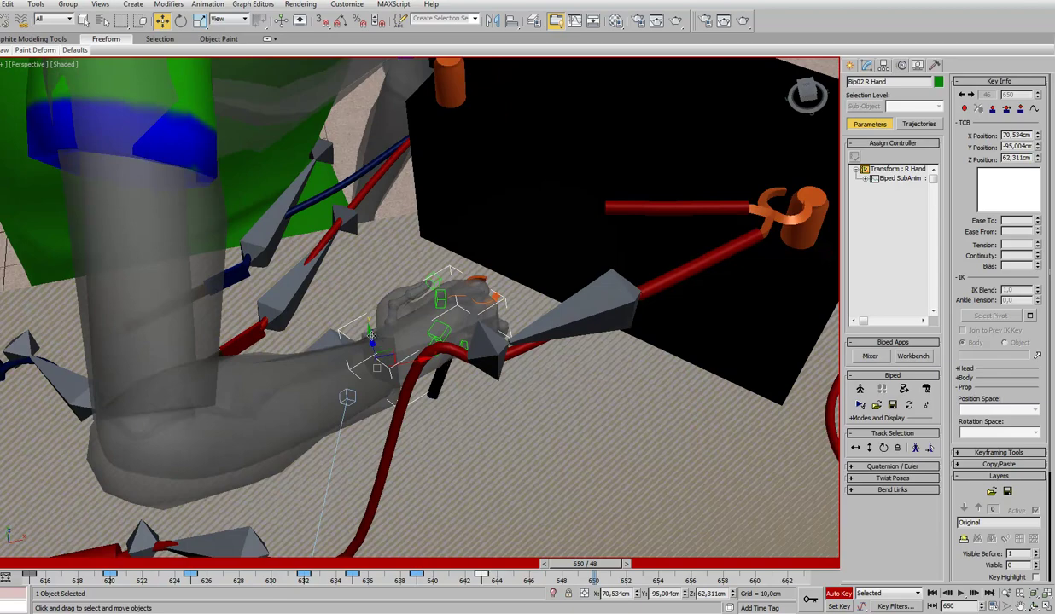
Raise the hand to Y -90.097, Z 88.817 cm over the orange terminal, then select Group002
mouse_move(371, 335)
mouse_down()
mouse_move(369, 307)
mouse_move(375, 351)
mouse_up()
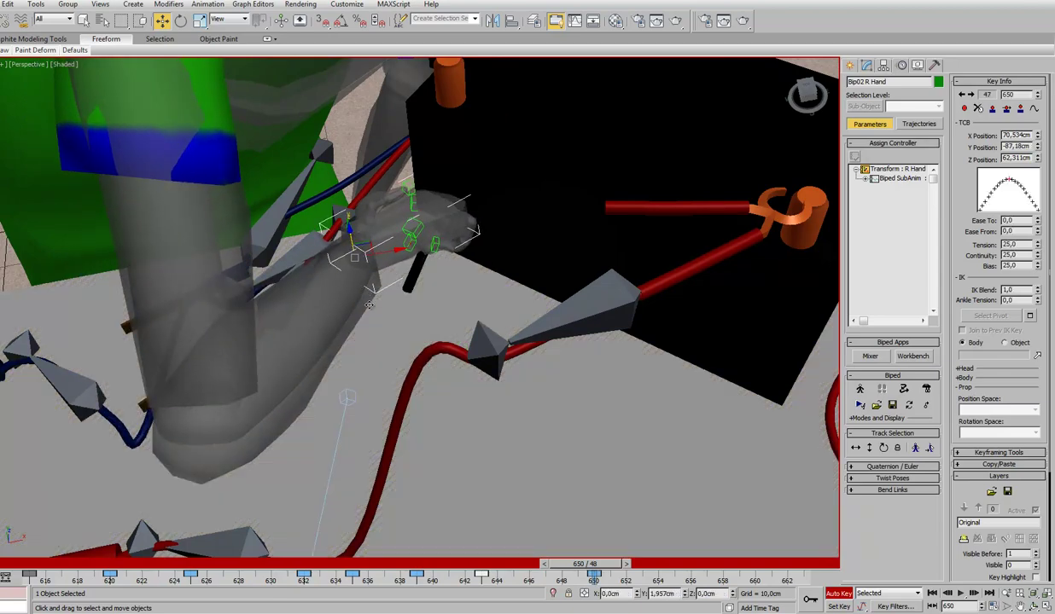
alt+middle_drag(413, 397, 441, 343)
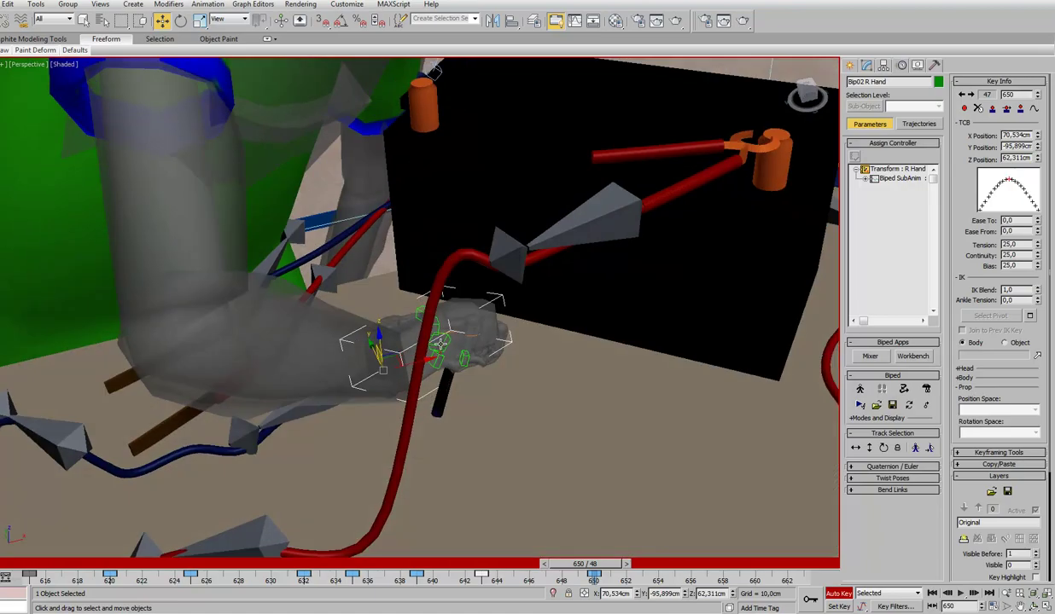
drag(382, 337, 388, 115)
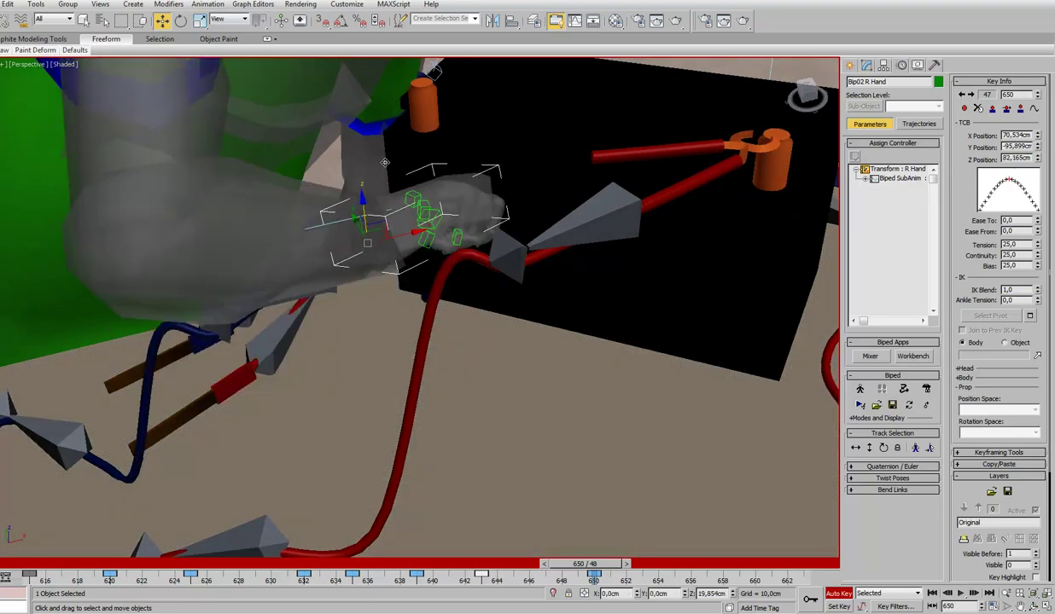
alt+middle_drag(687, 265, 655, 376)
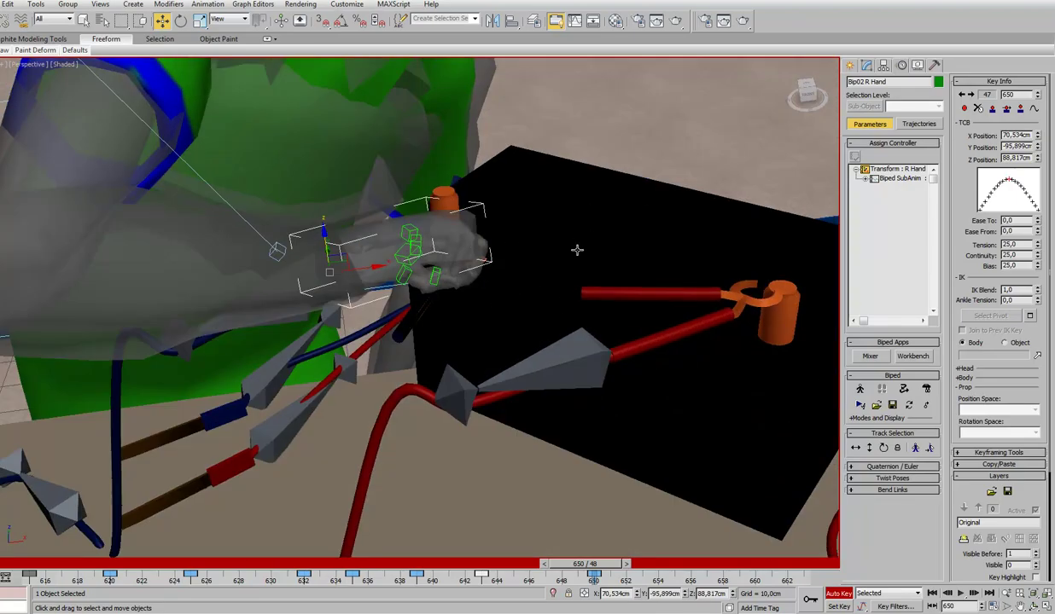
mouse_move(577, 250)
alt+middle_down()
mouse_move(571, 271)
mouse_move(586, 275)
mouse_move(620, 348)
mouse_move(519, 330)
alt+middle_up()
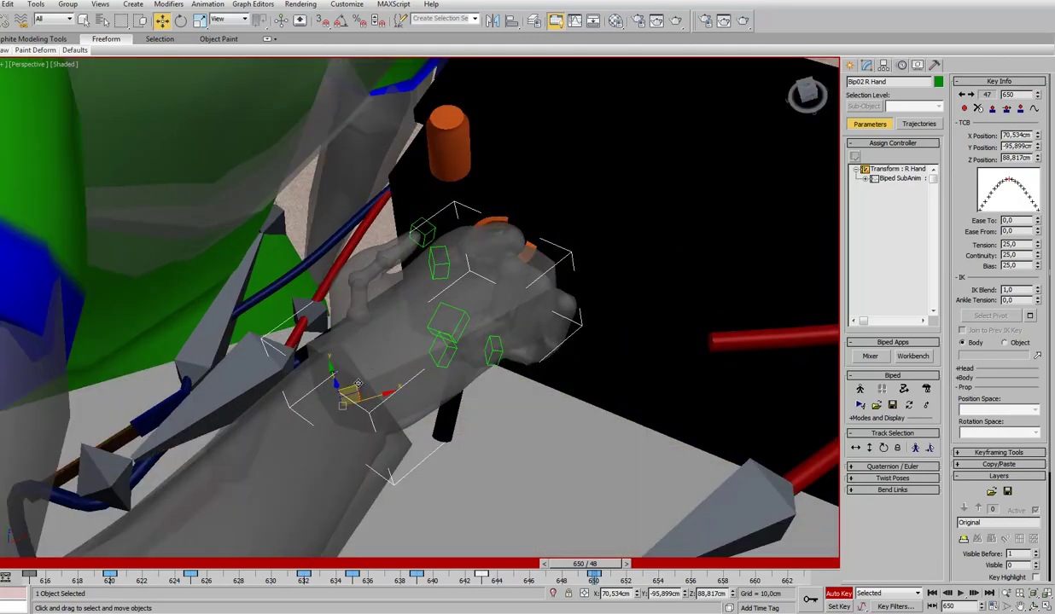
drag(357, 384, 328, 305)
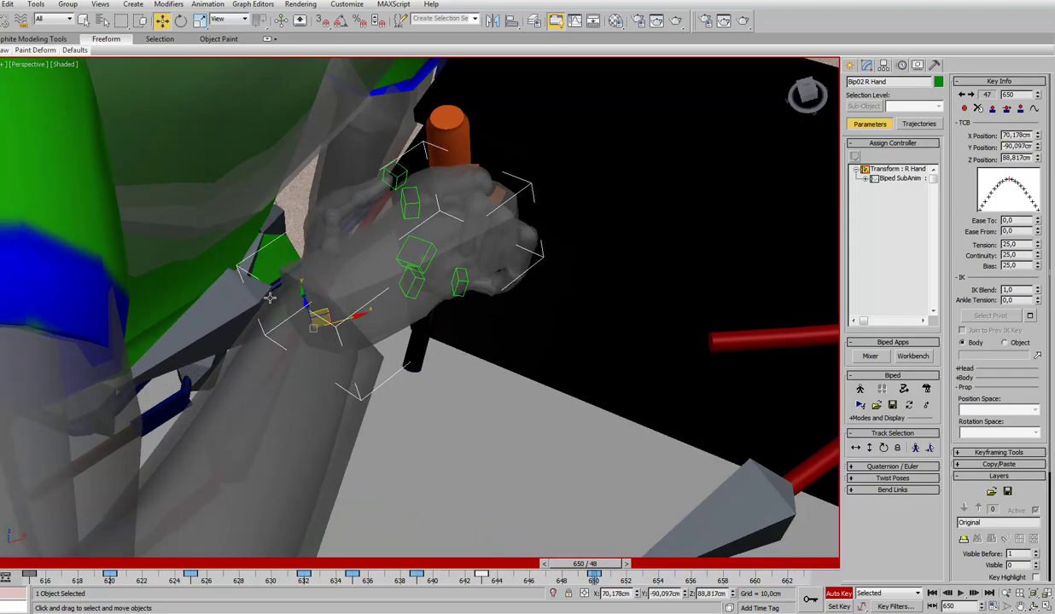
alt+middle_drag(312, 324, 256, 297)
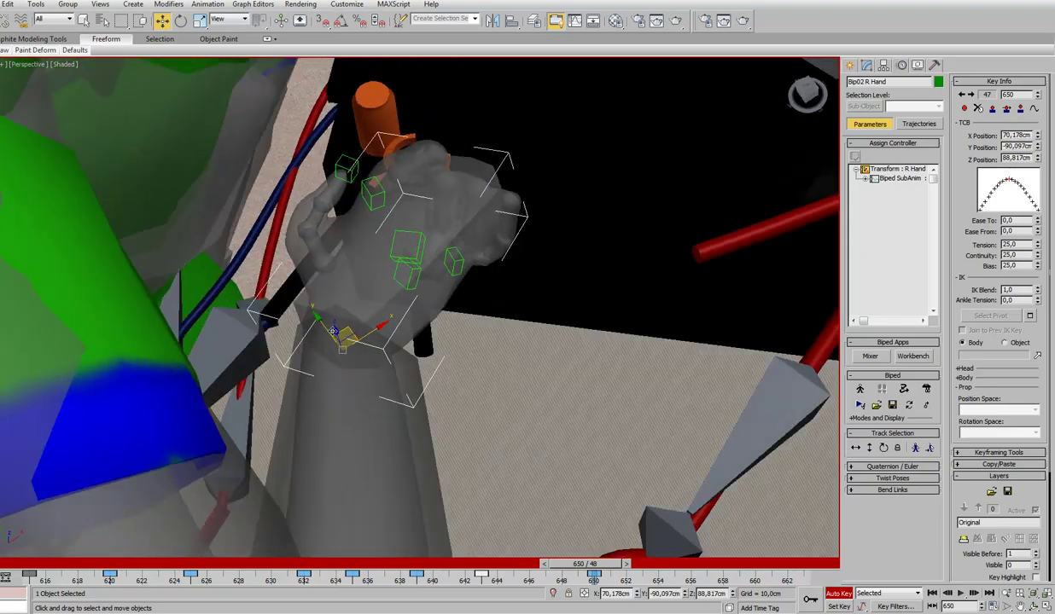
click(281, 301)
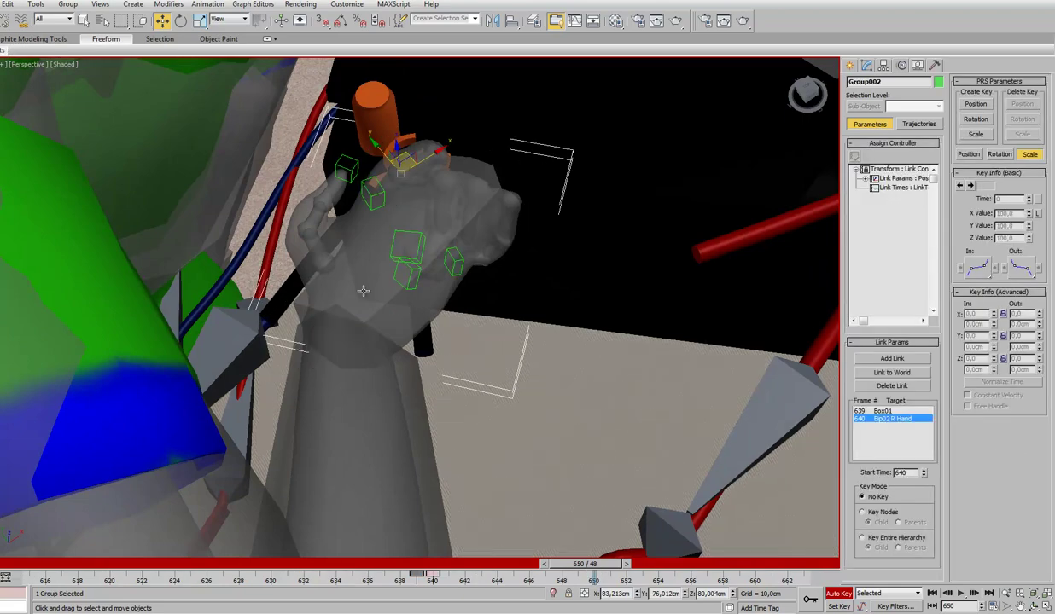
Link Group002 to World at frame 650 and verify it stays put at frame 655
click(873, 376)
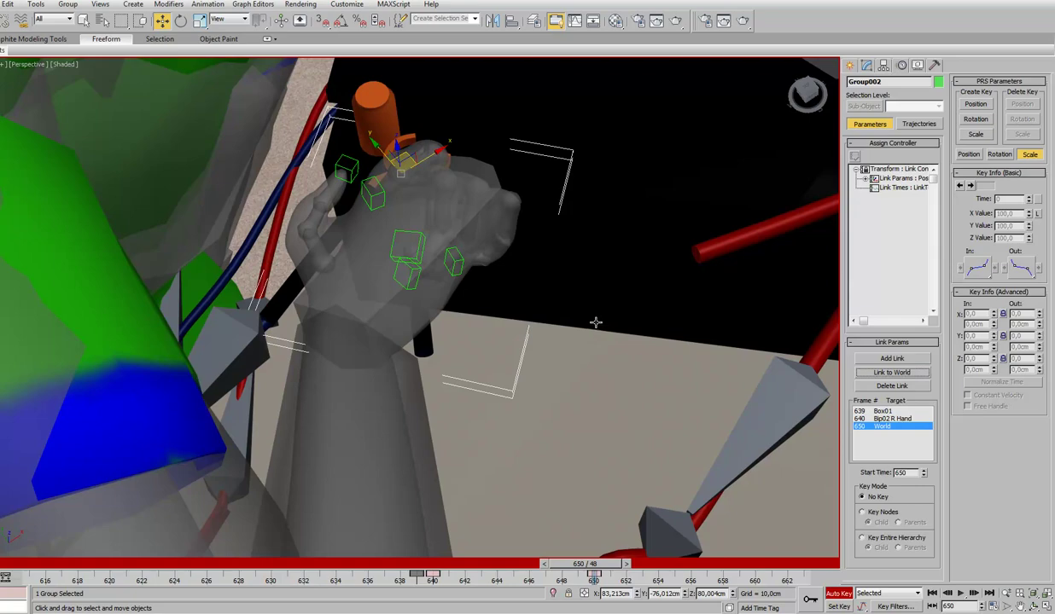
alt+middle_drag(599, 322, 567, 305)
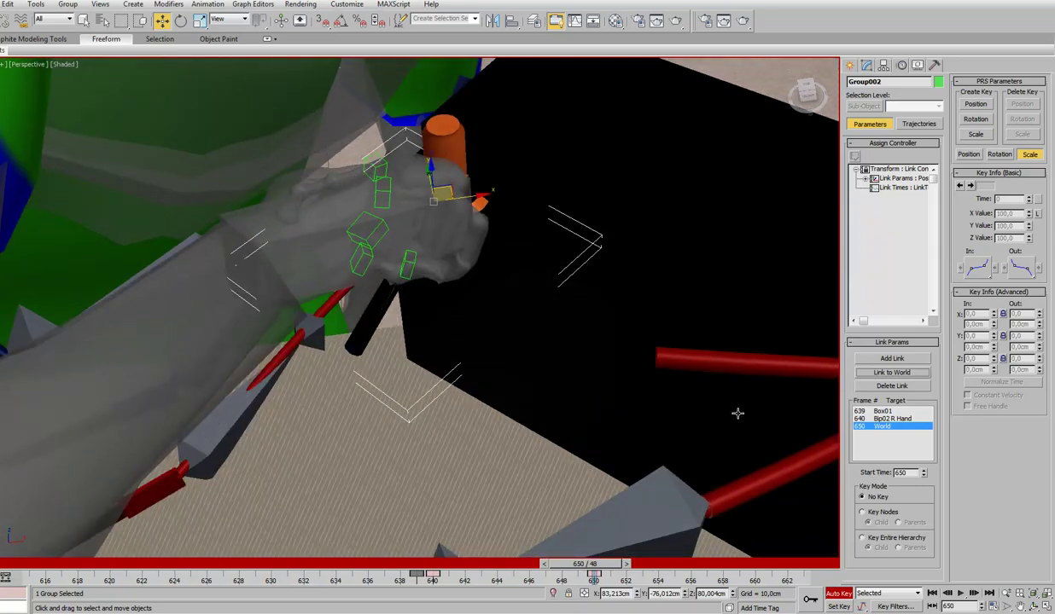
drag(608, 568, 685, 567)
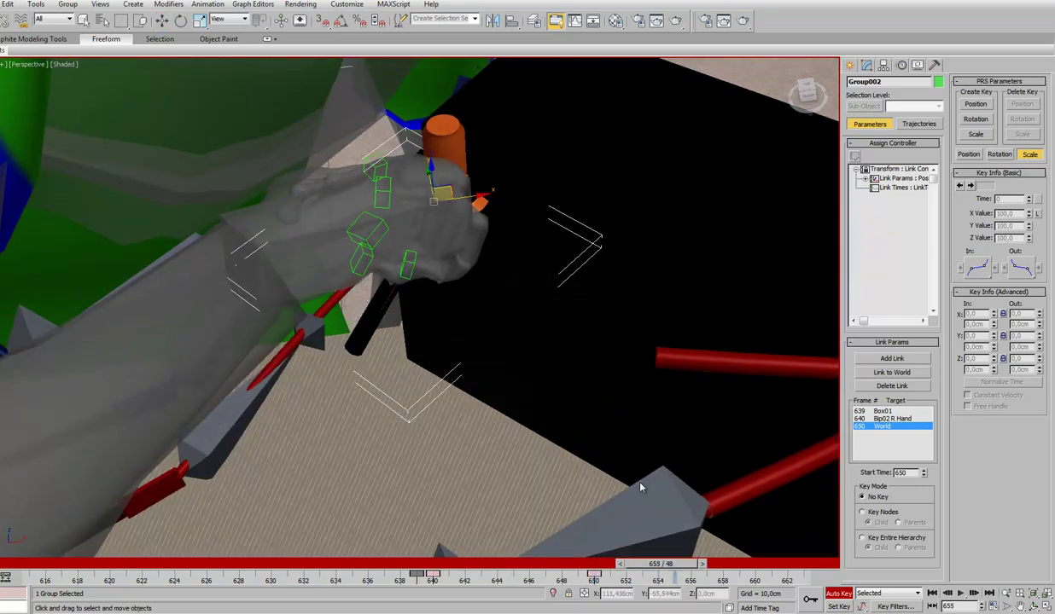
drag(447, 191, 484, 340)
key(ctrl+z)
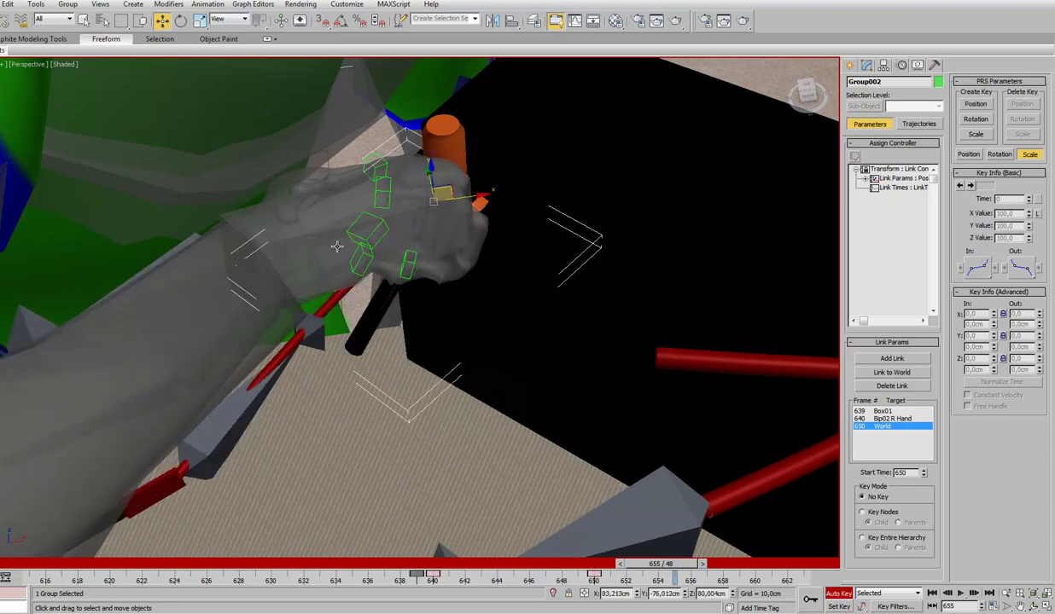
Pull Bip02 R Hand down away from the battery, keying it at frame 655
click(311, 221)
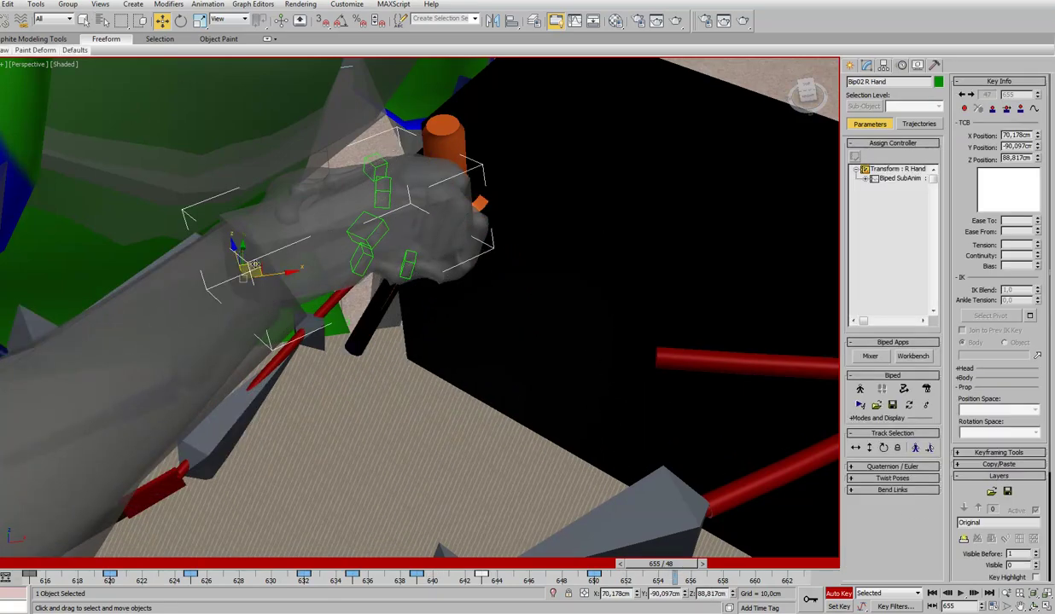
drag(255, 265, 336, 556)
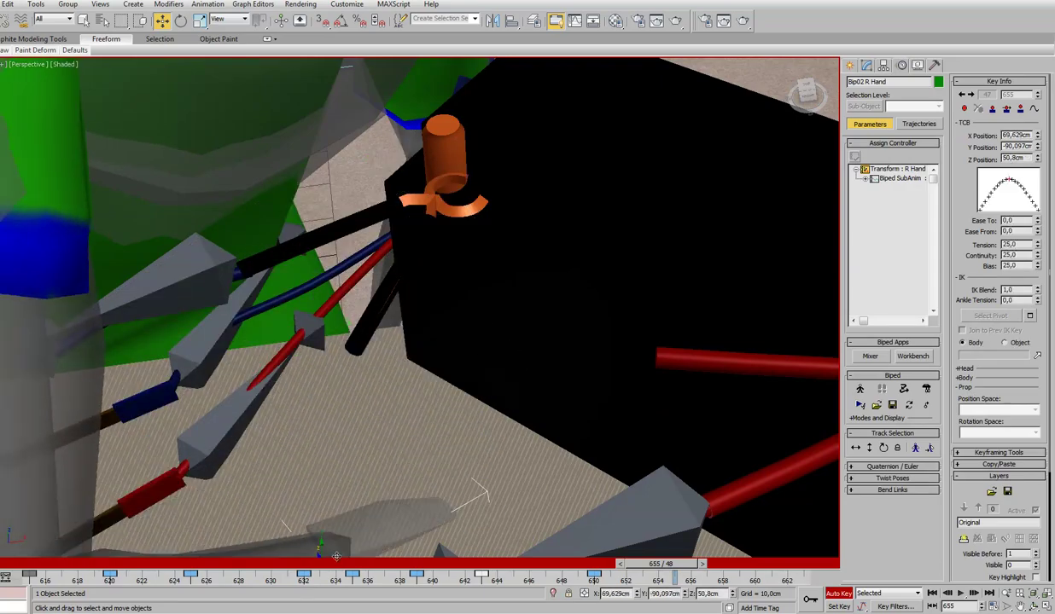
scroll(513, 342, down, 3)
scroll(513, 337, down, 4)
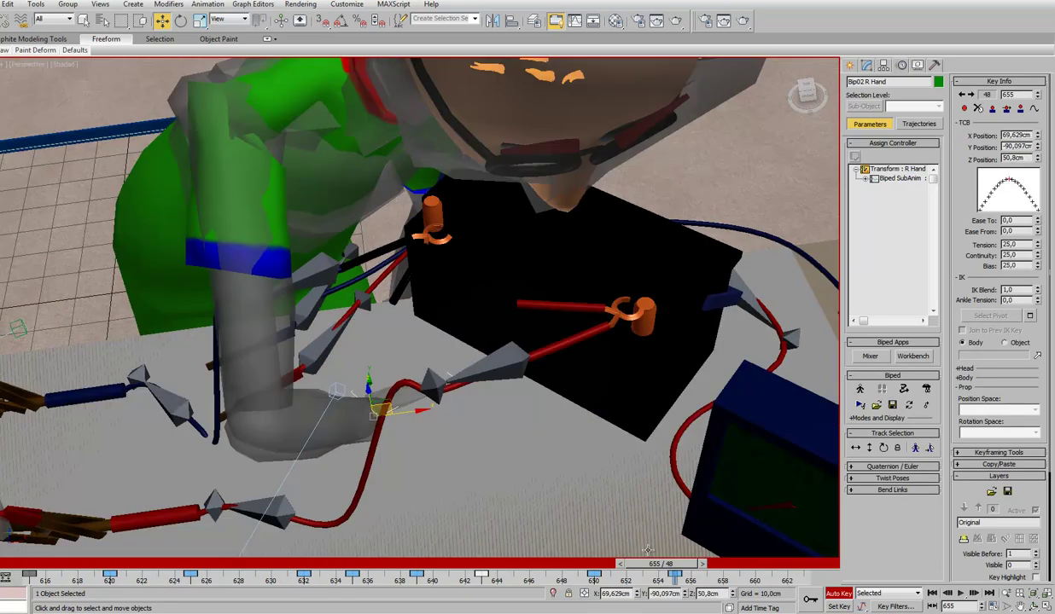
mouse_move(687, 570)
mouse_down()
mouse_move(74, 581)
mouse_move(636, 595)
mouse_up()
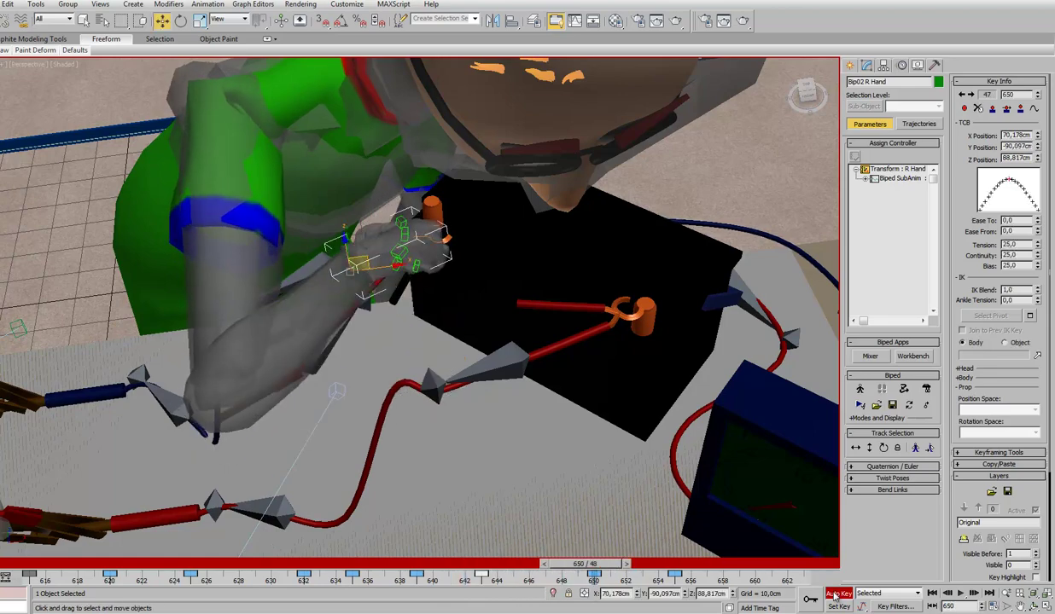